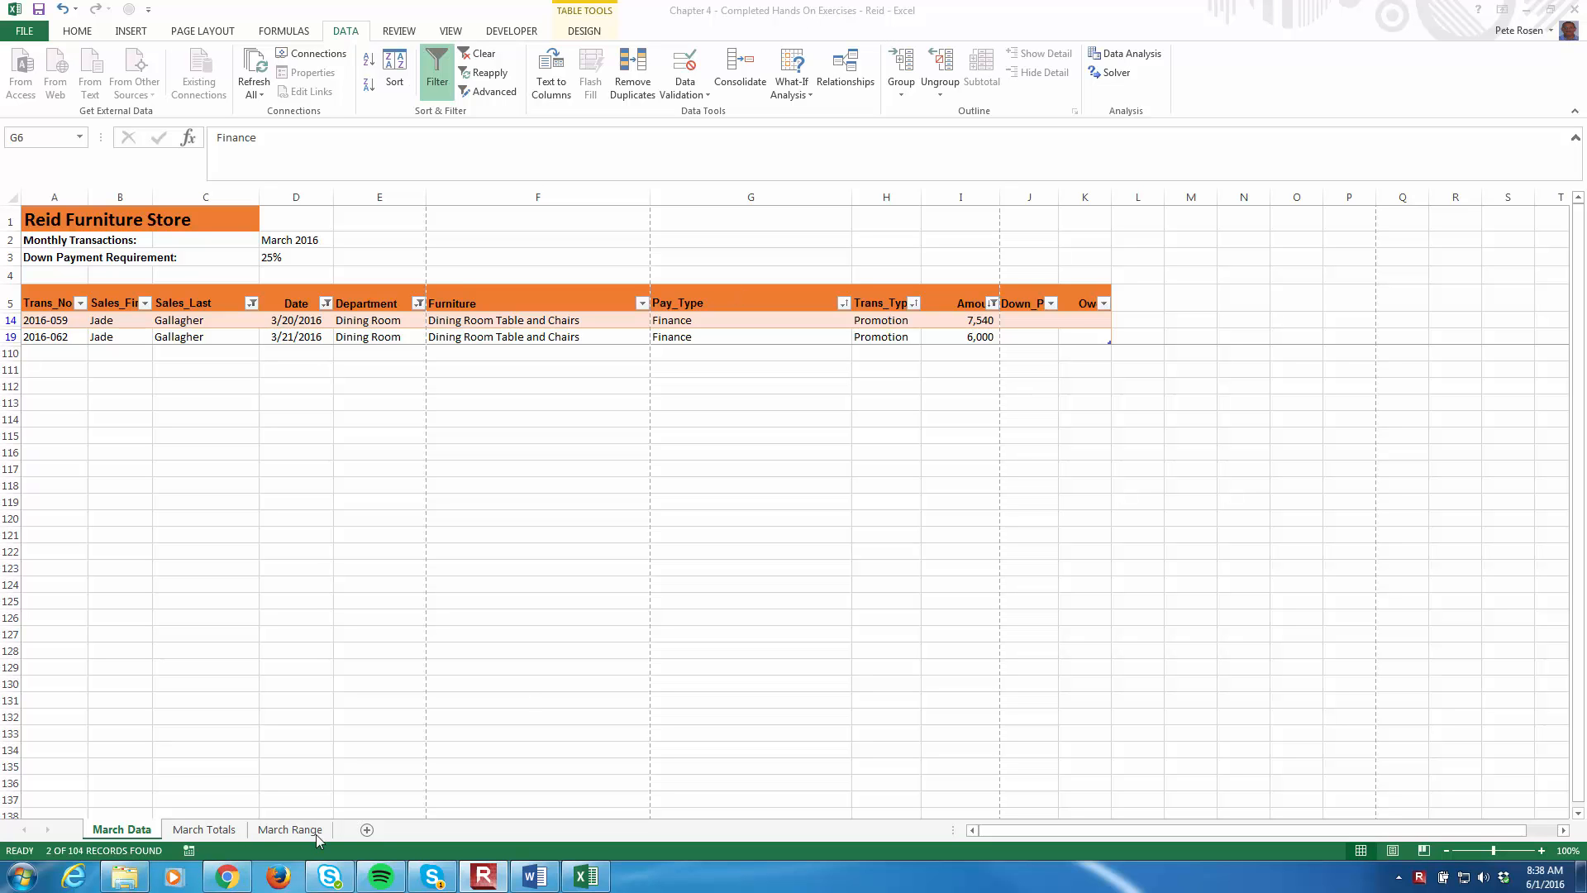
Step: On the March Totals sheet, insert an IF function in the first Down_Pay cell, J6
click(218, 835)
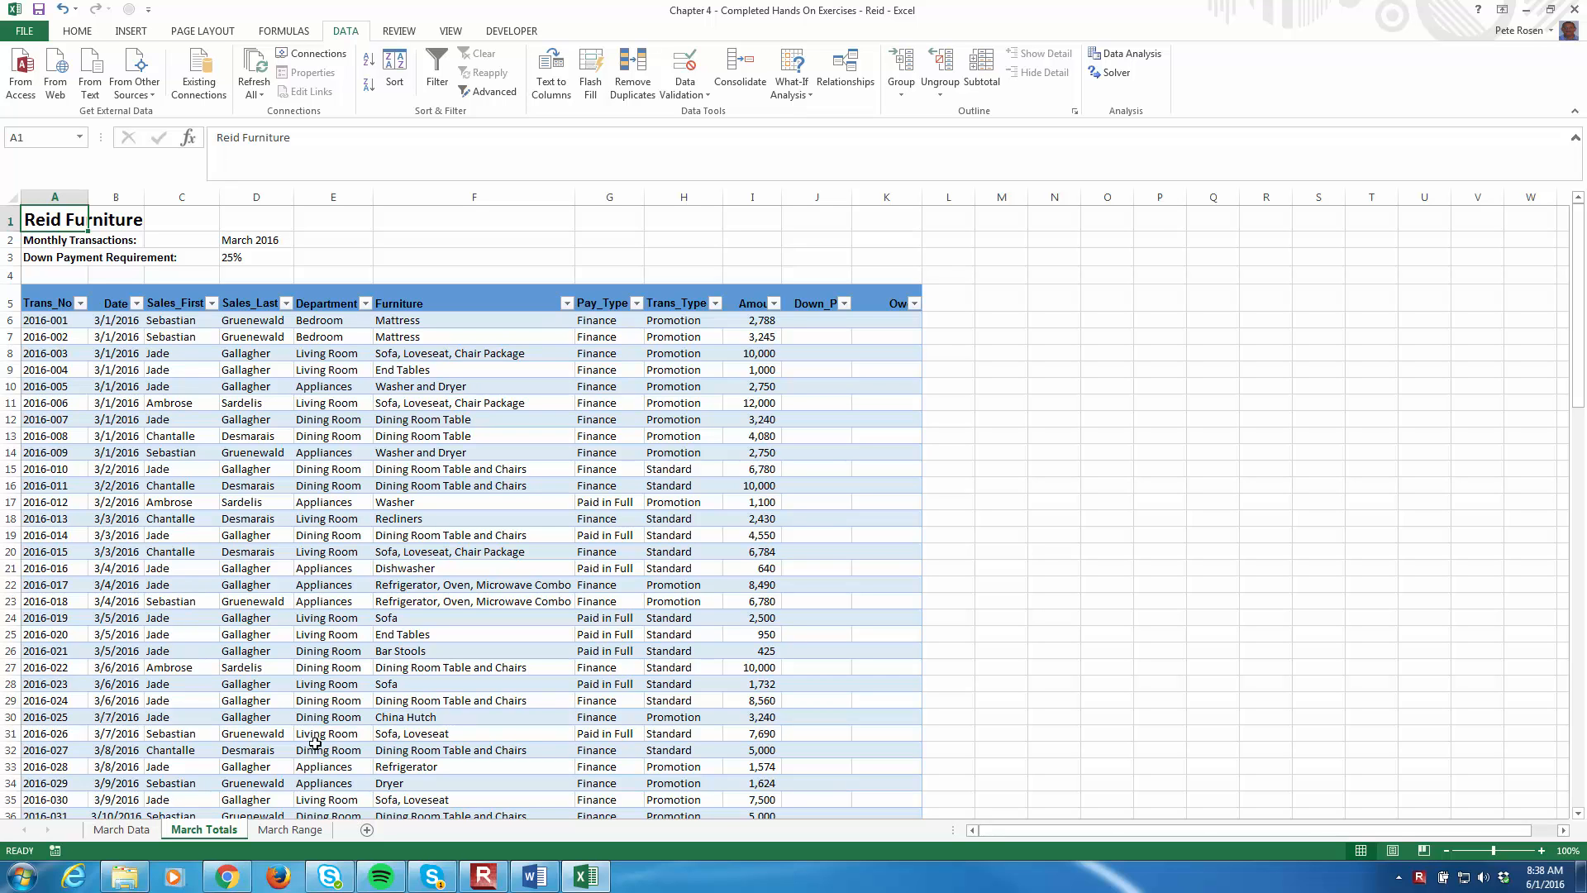
click(812, 321)
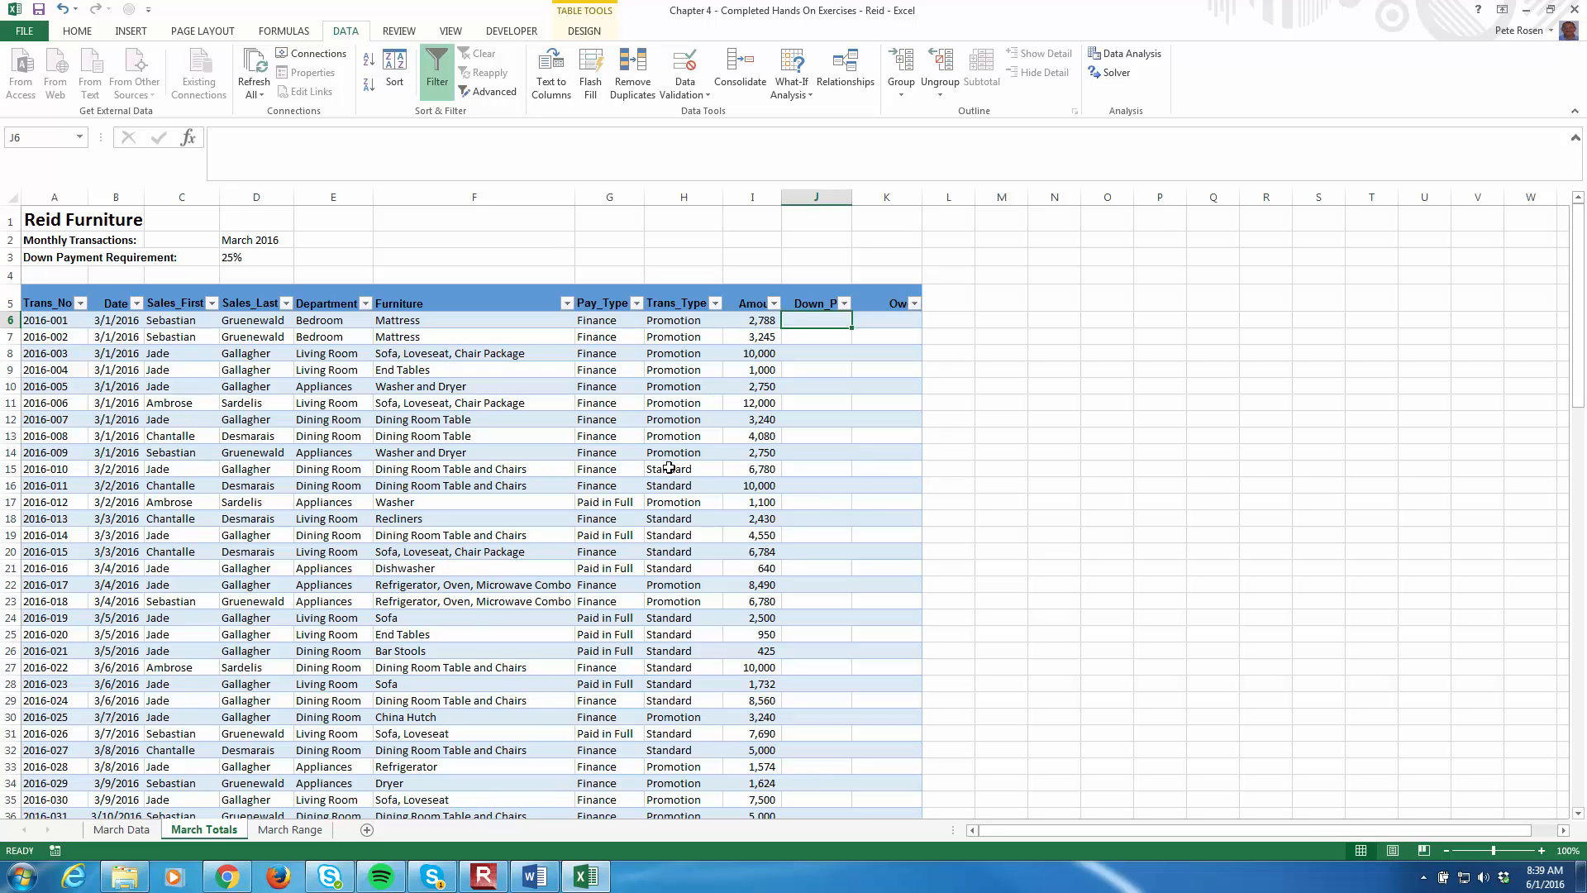
click(225, 258)
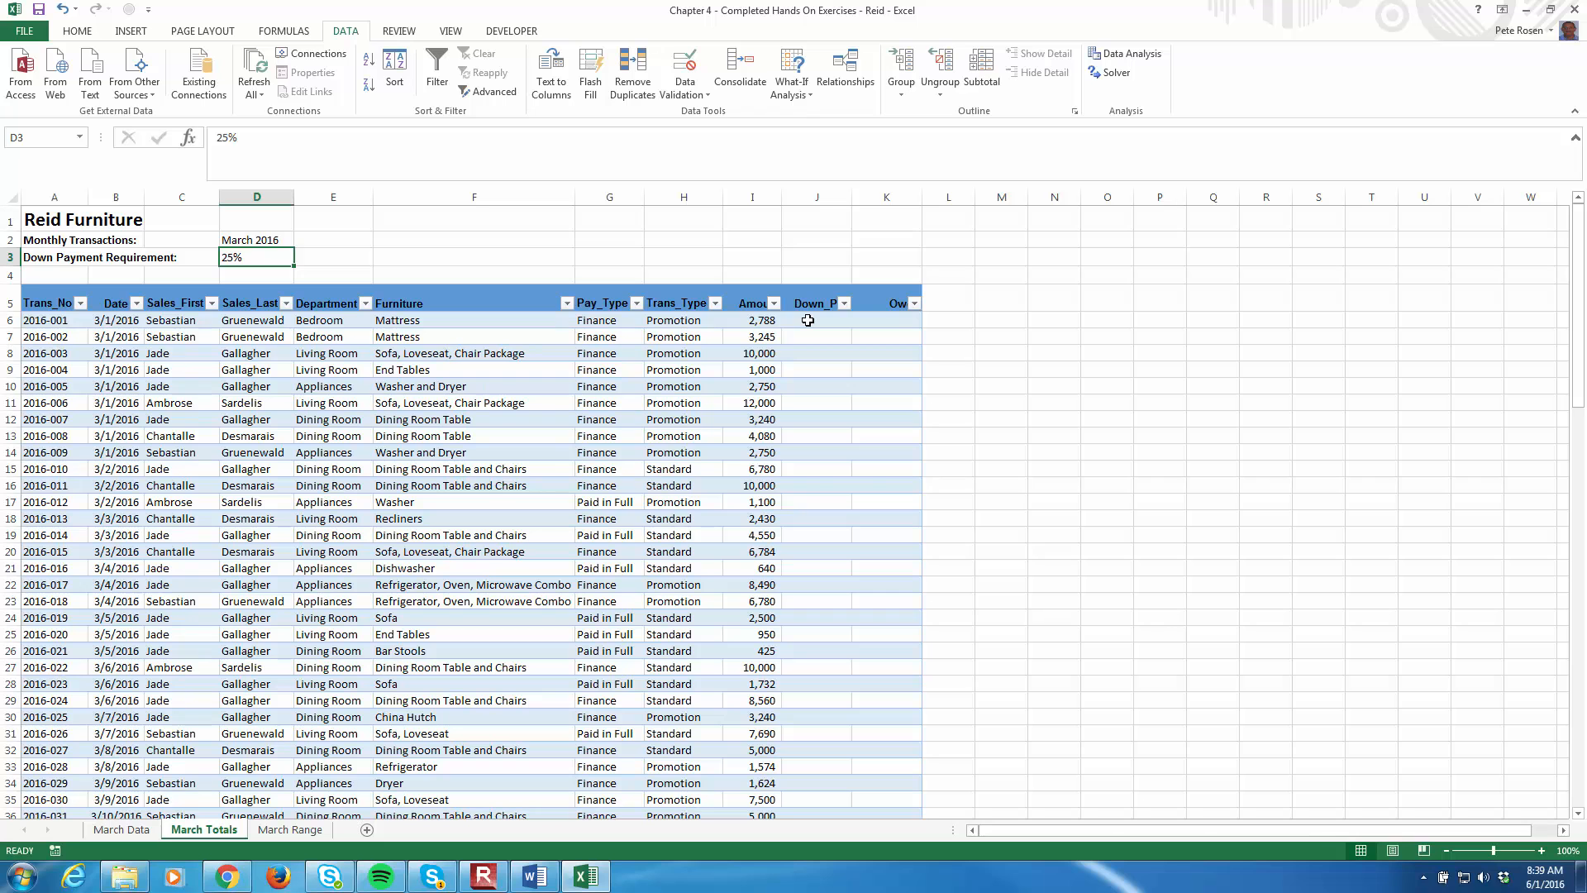
click(808, 319)
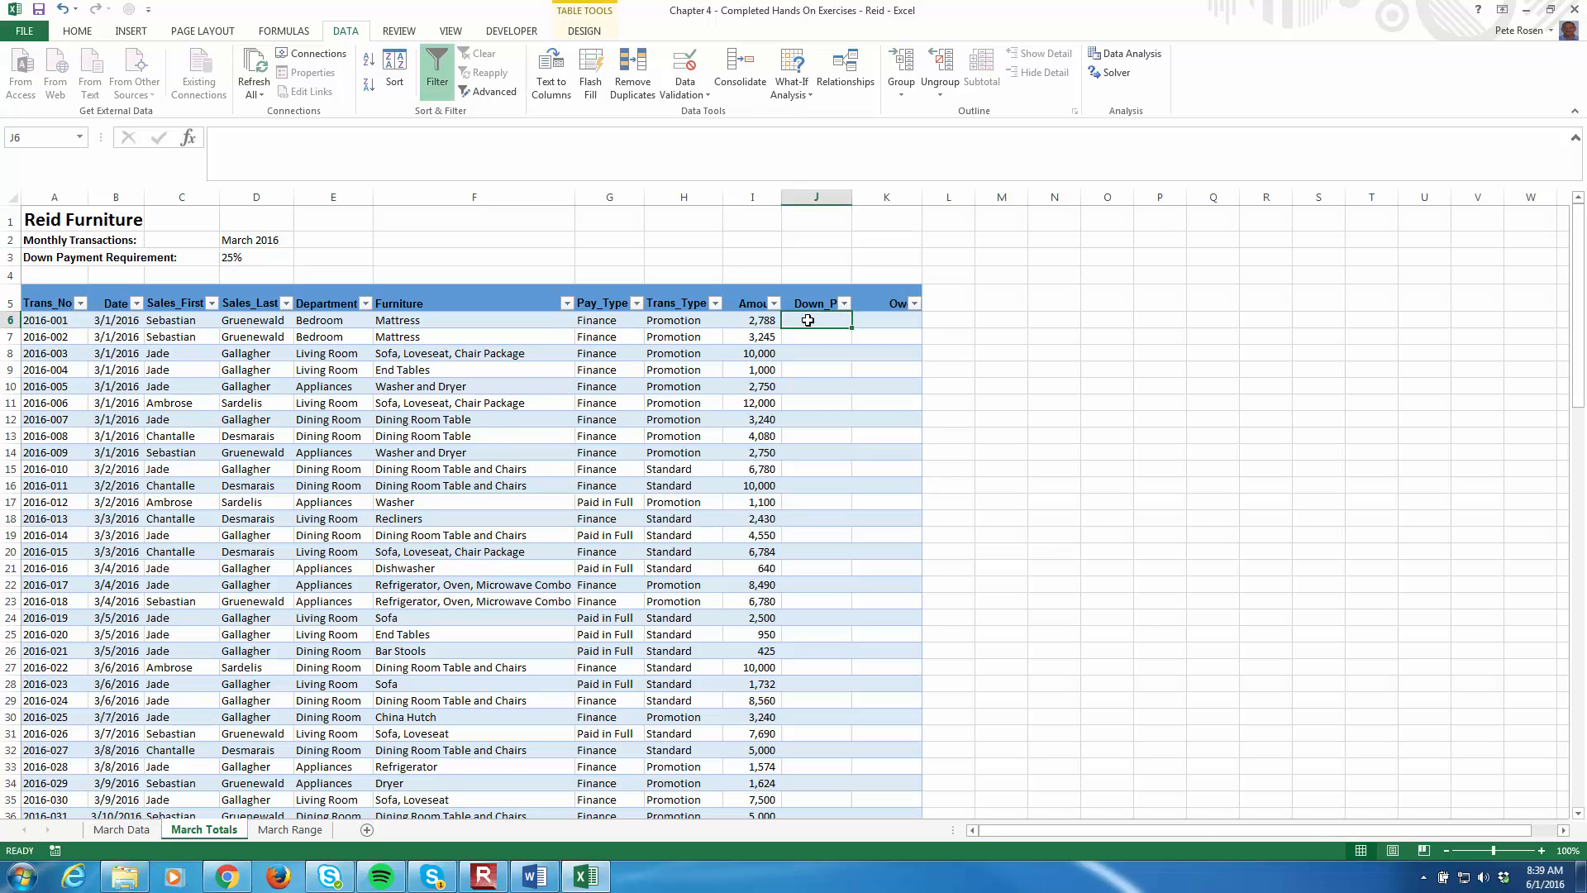
click(188, 137)
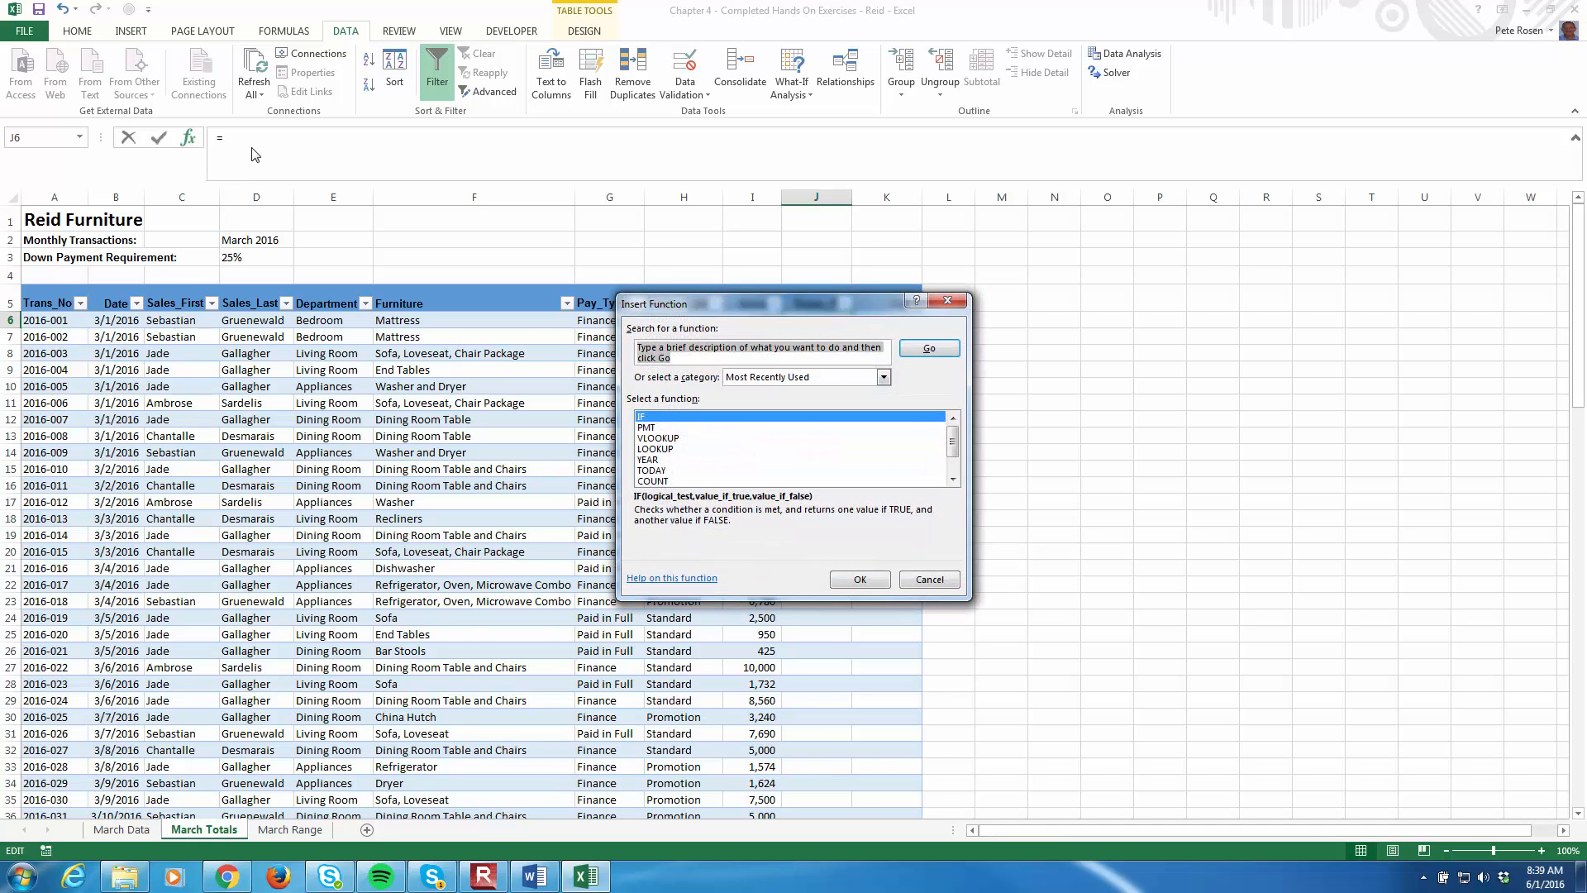
text(IF)
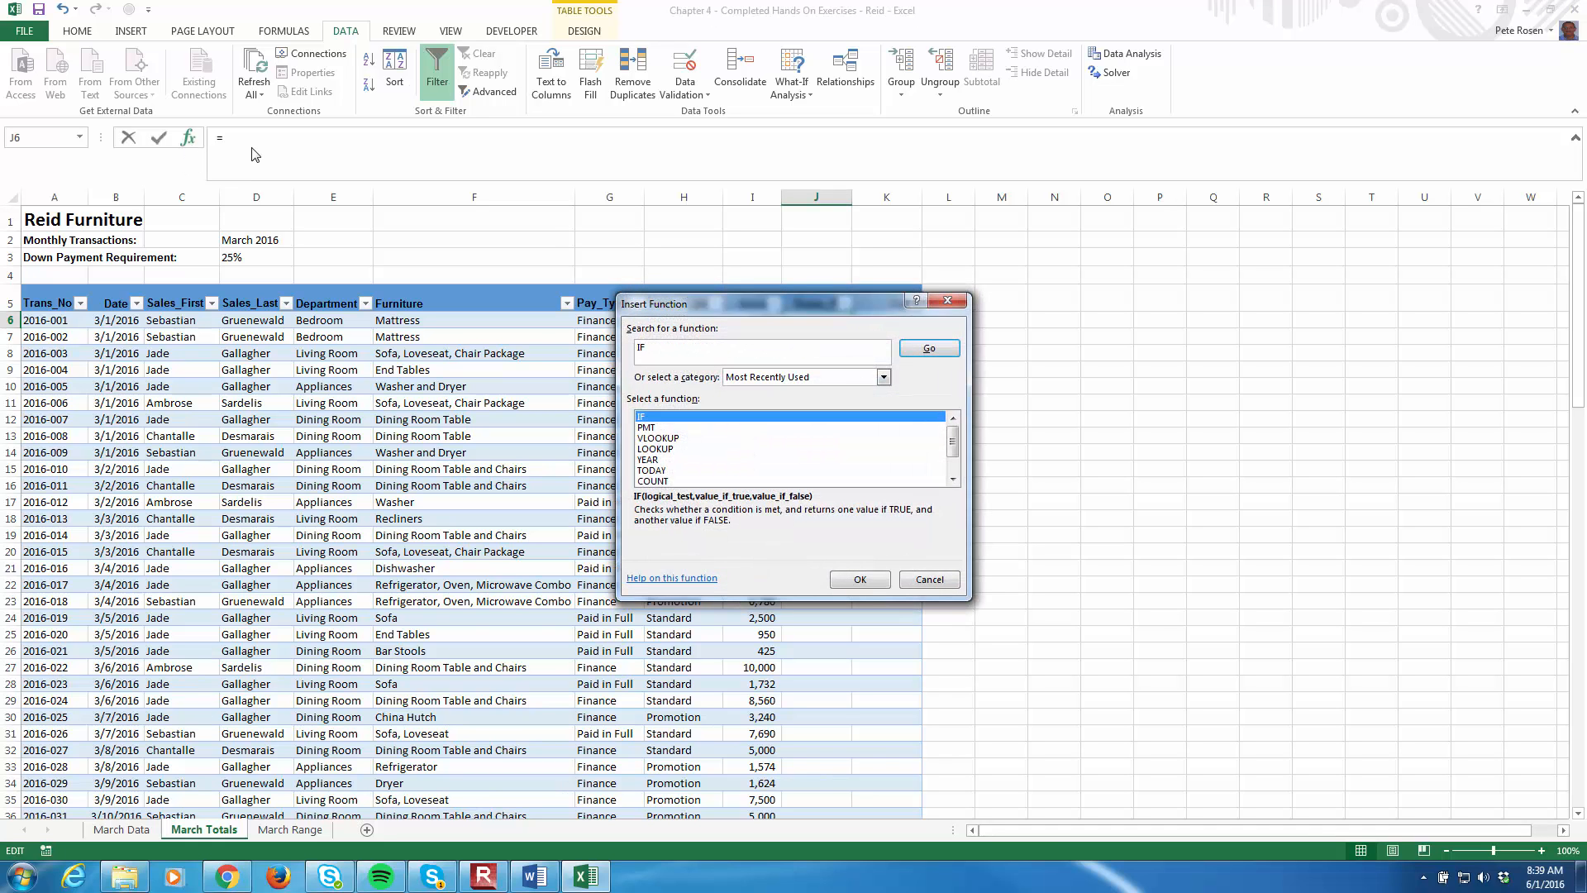
click(927, 350)
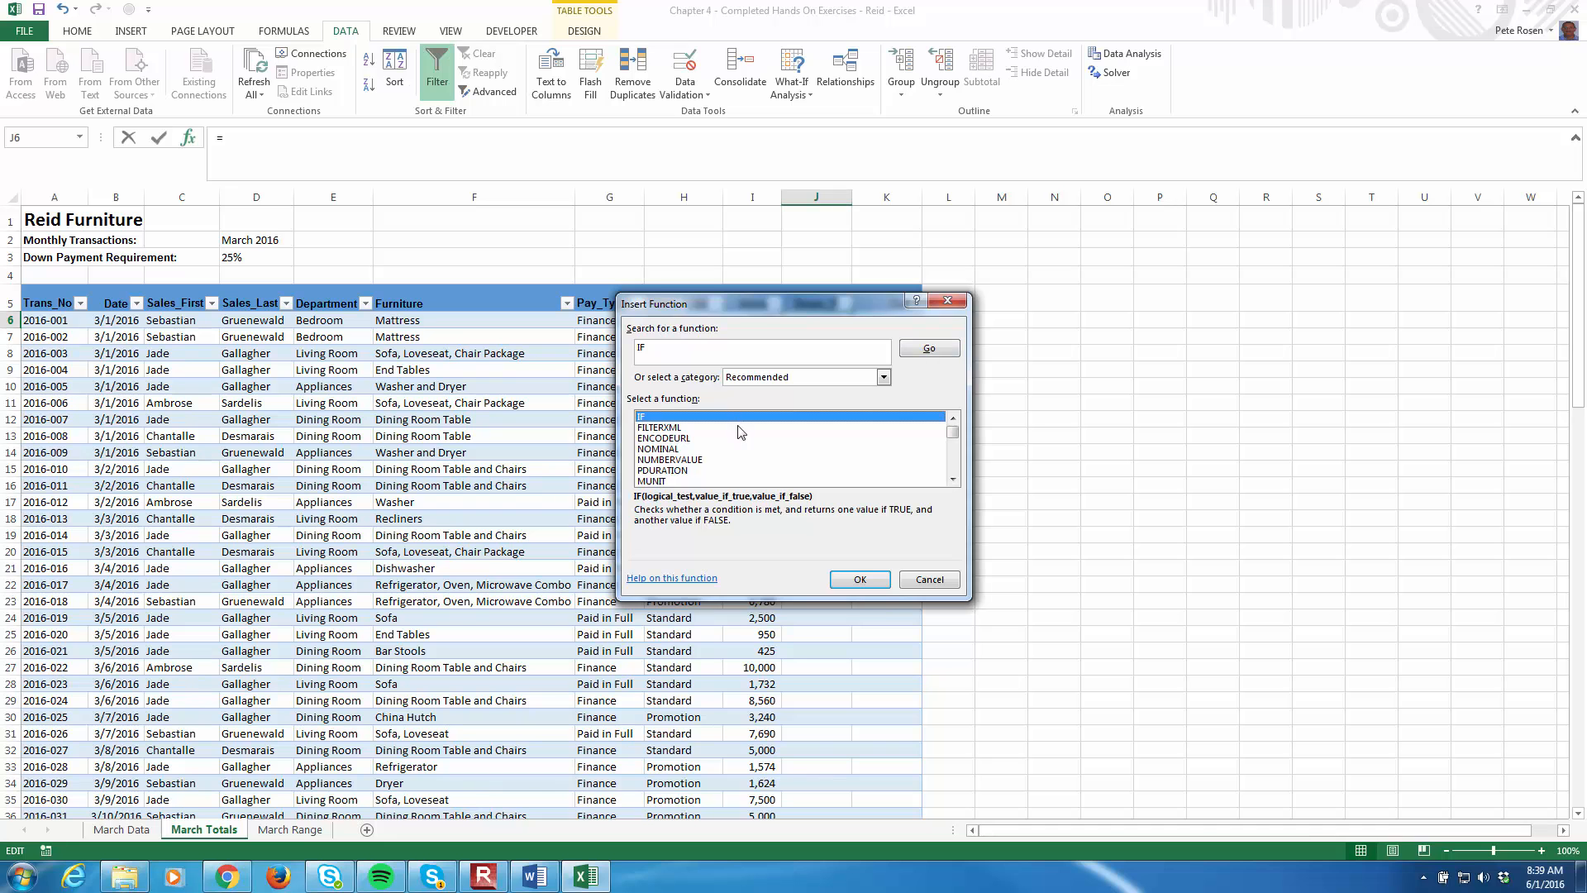
click(864, 580)
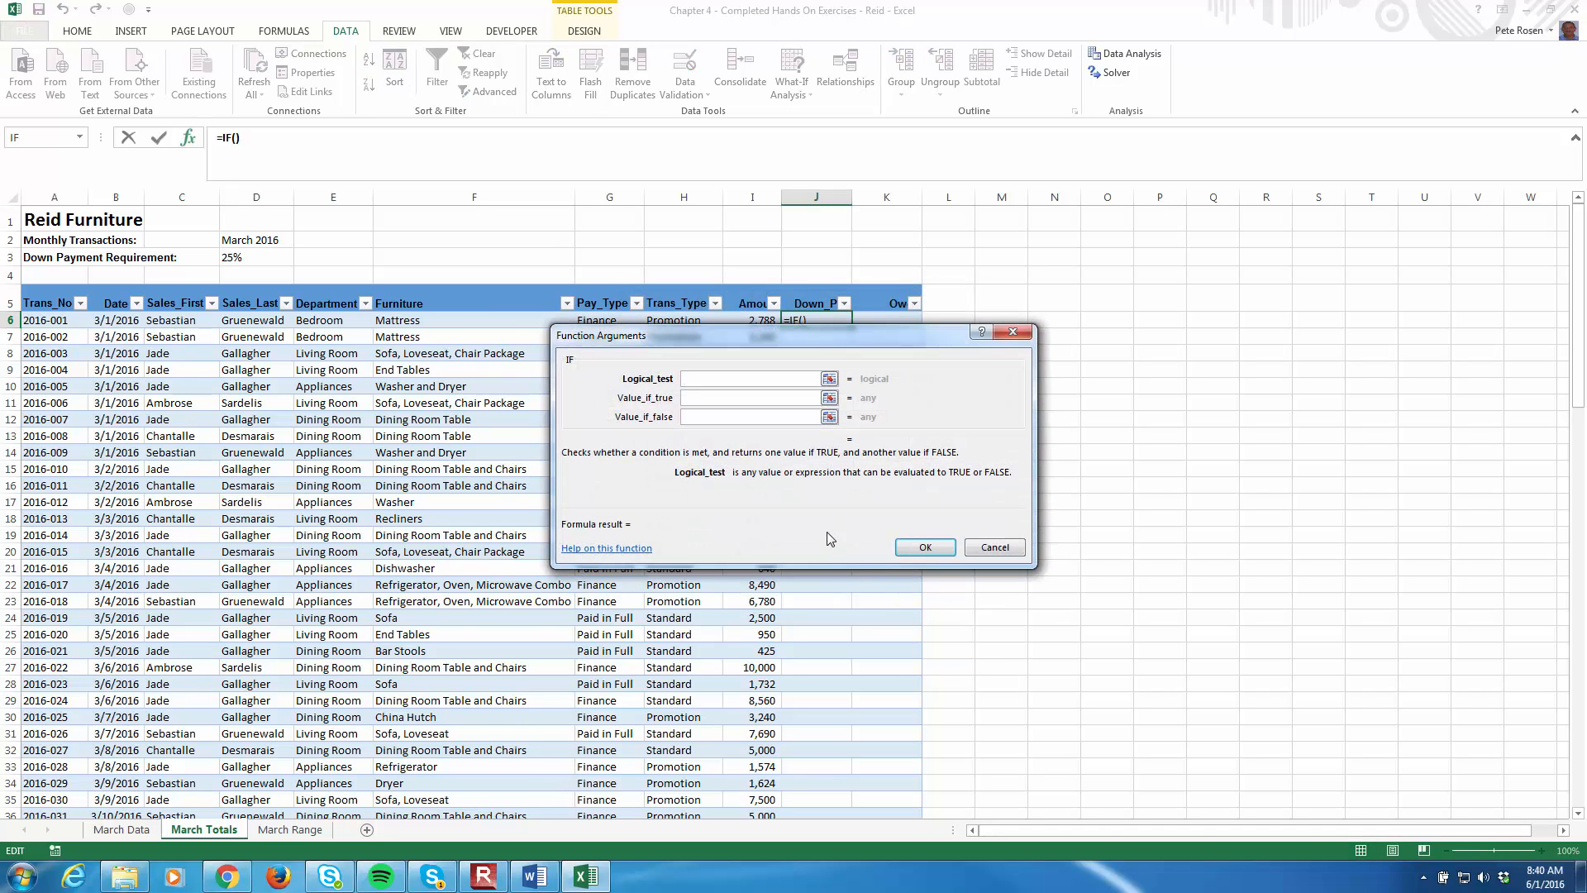
Step: Set the IF function's logical test to [@[Pay_Type]]="Paid in Full", keeping the data columns uncovered
drag(811, 343, 731, 45)
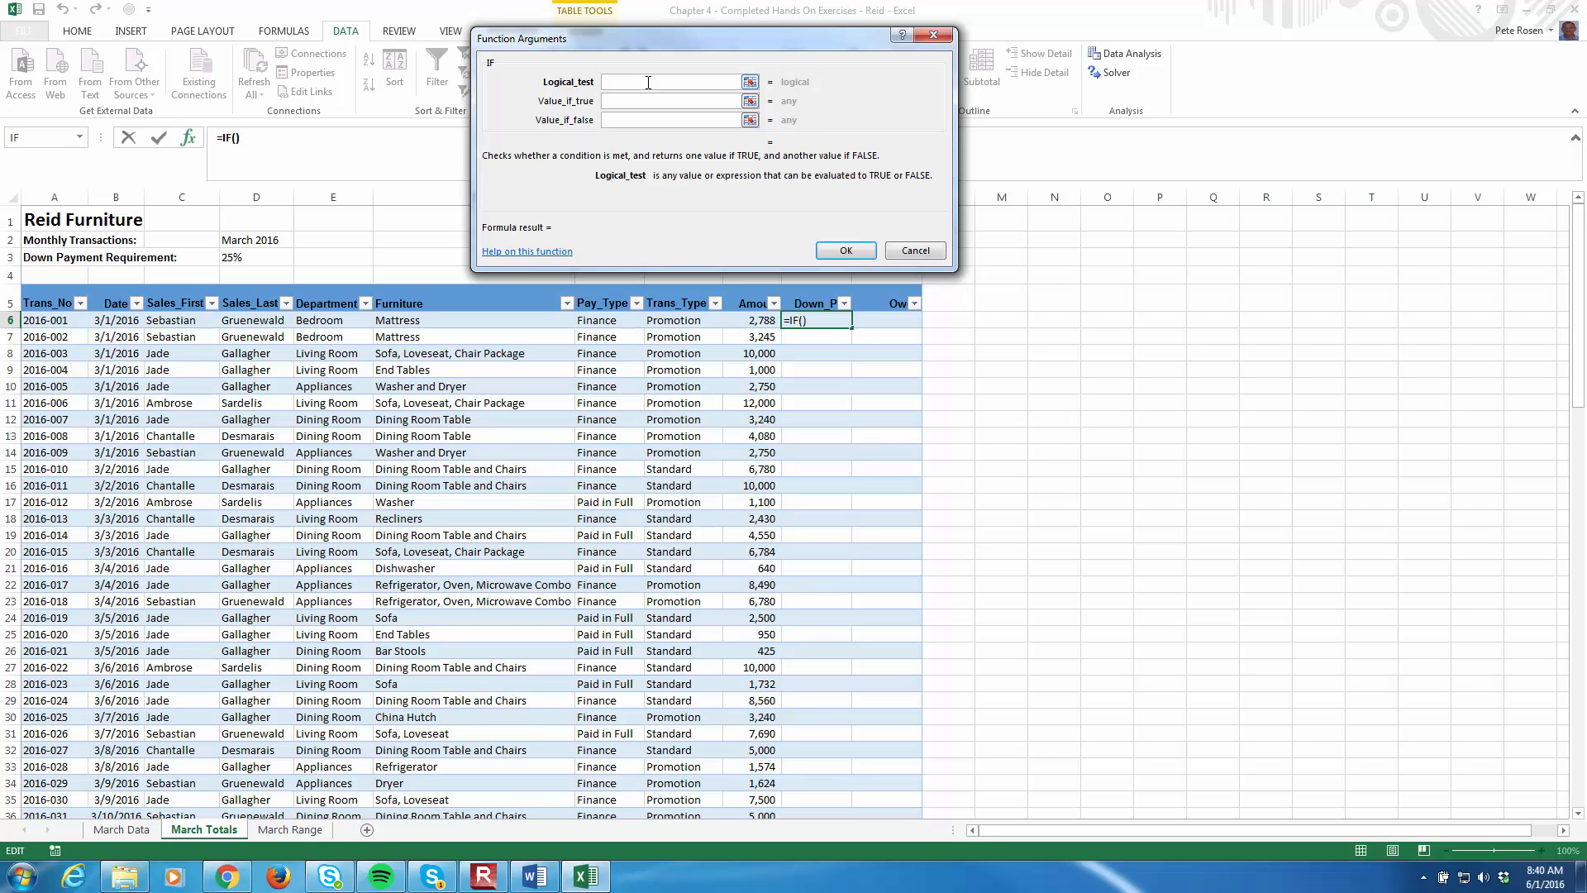
click(599, 303)
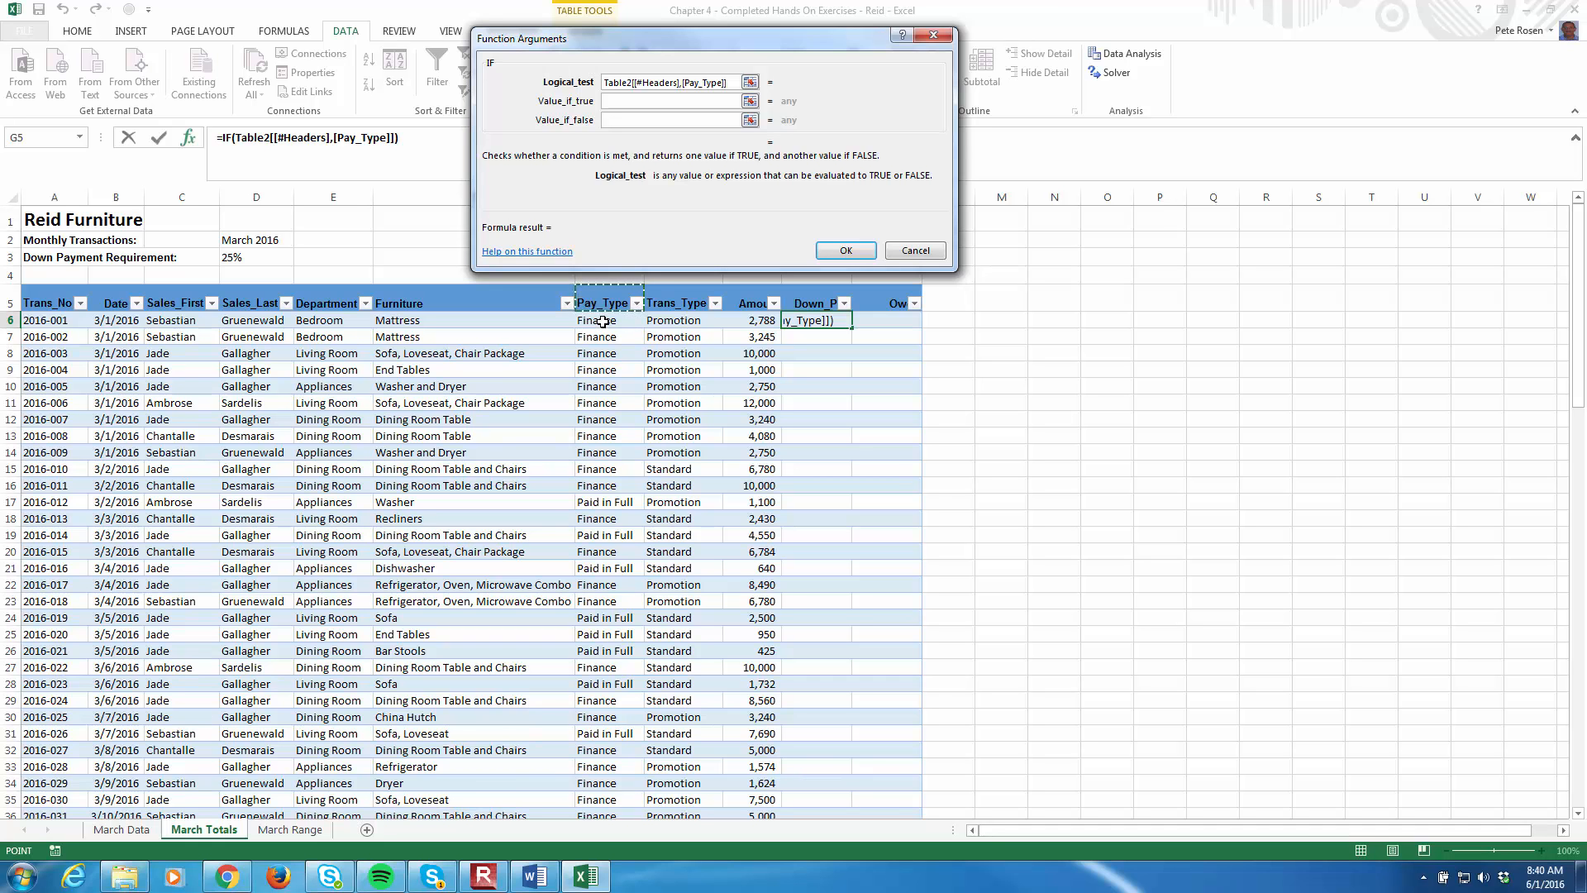
drag(678, 36, 1042, 183)
click(593, 324)
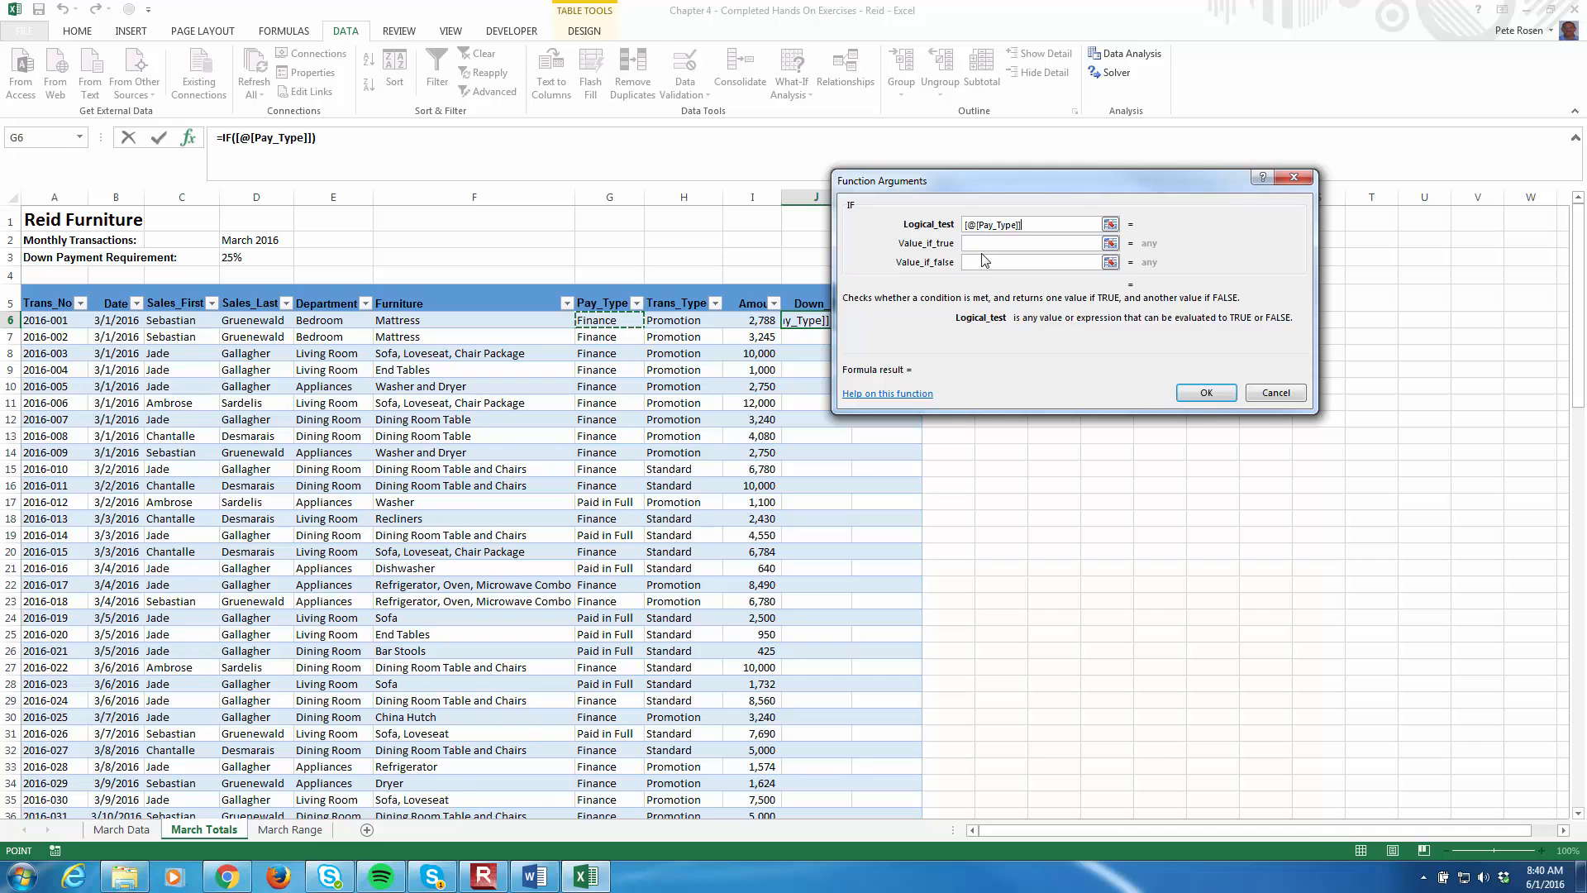
text(=)
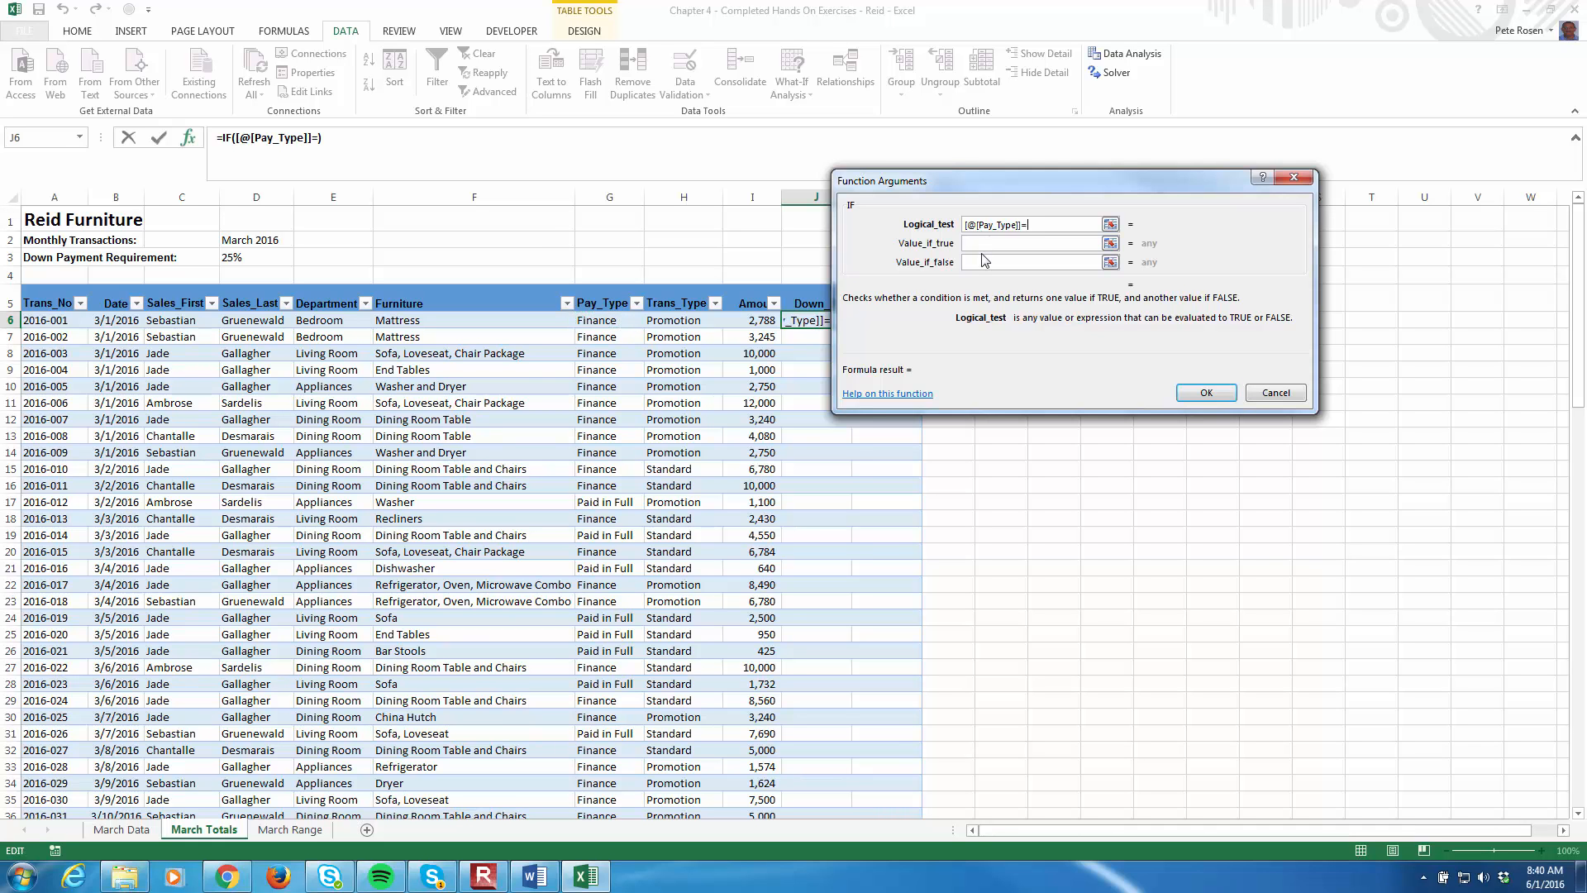
text("Paid in Full")
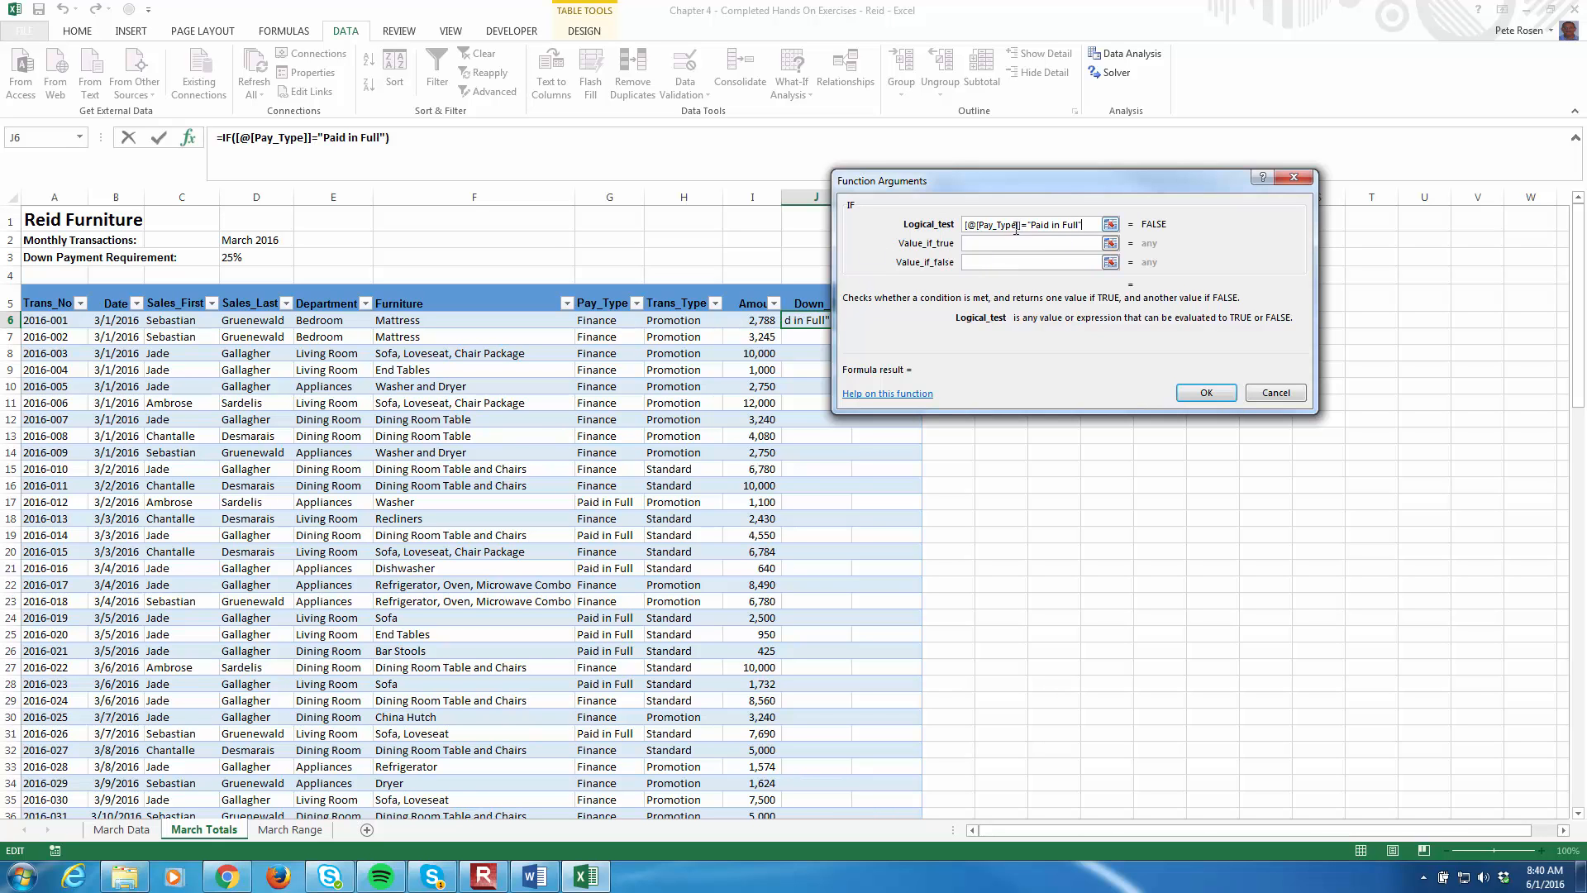
key(Tab)
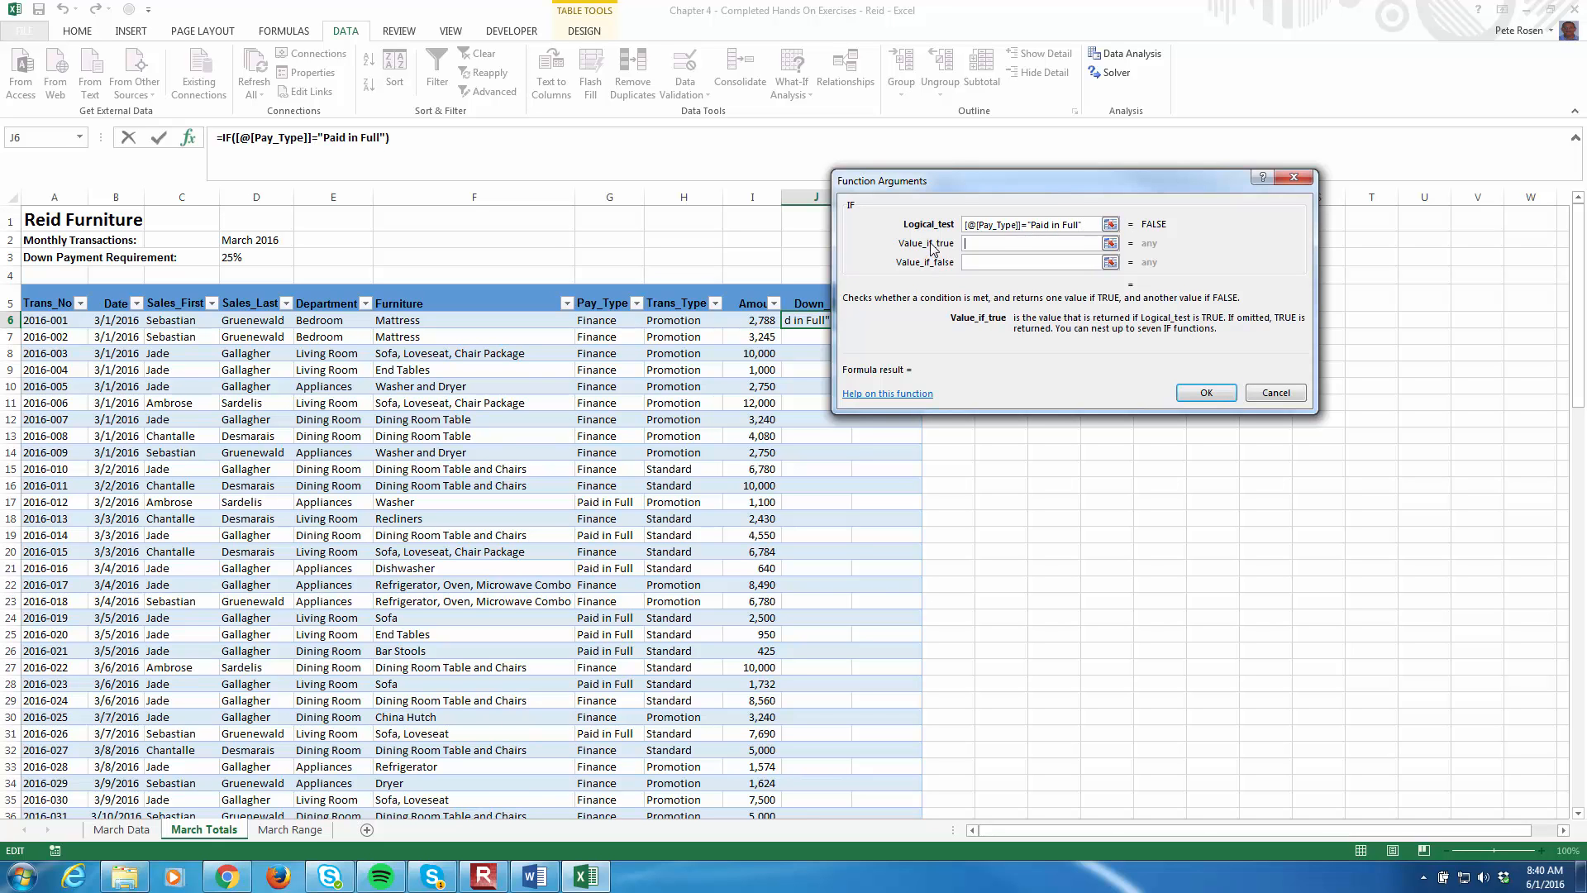
click(750, 319)
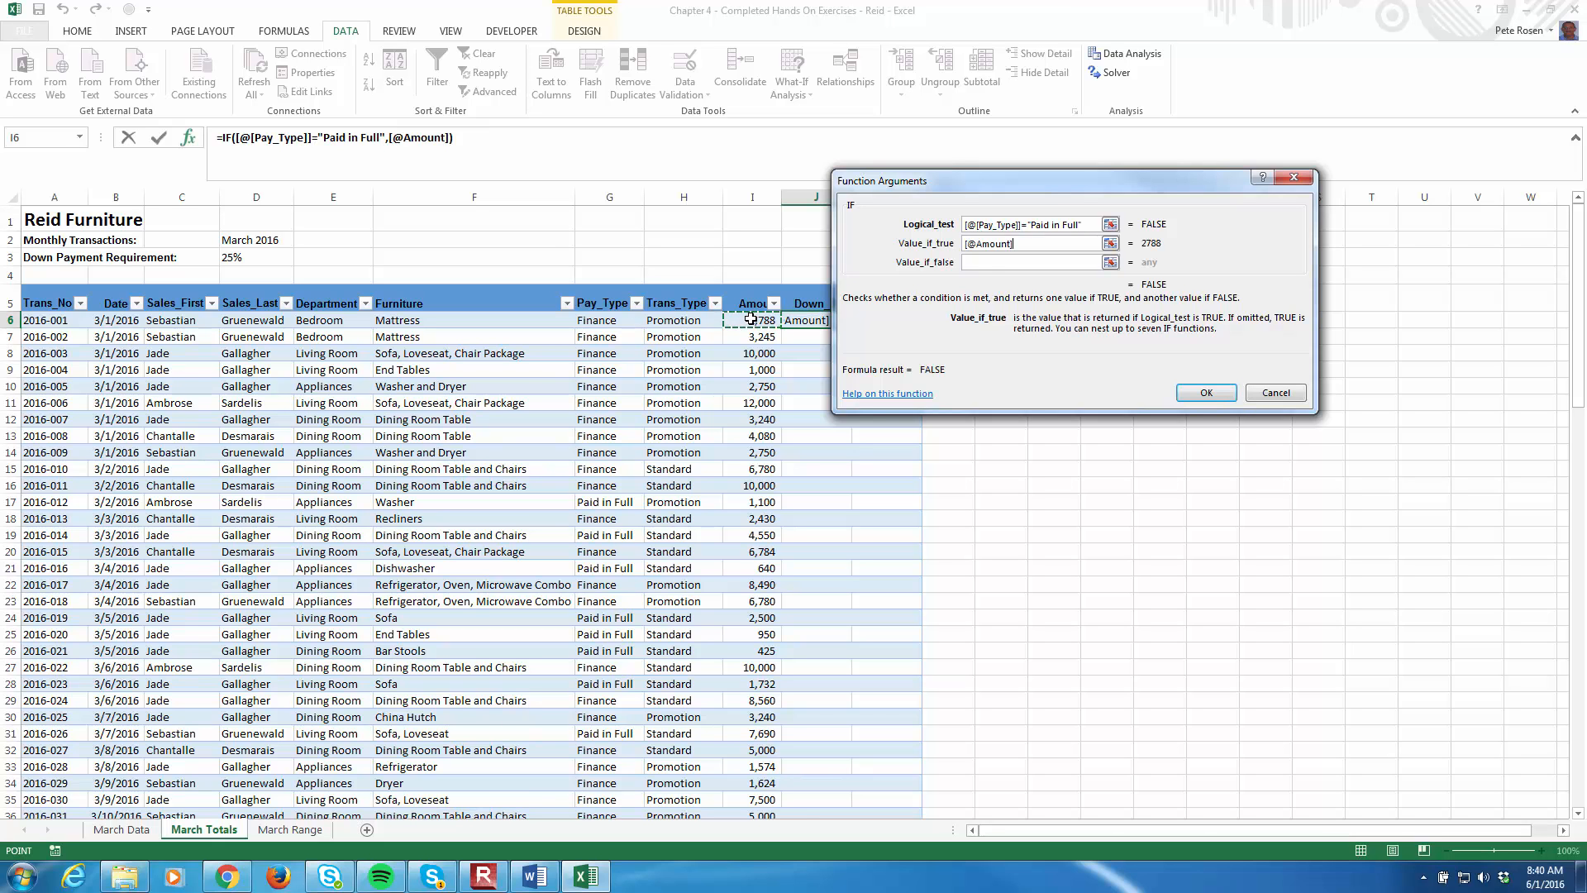
click(985, 262)
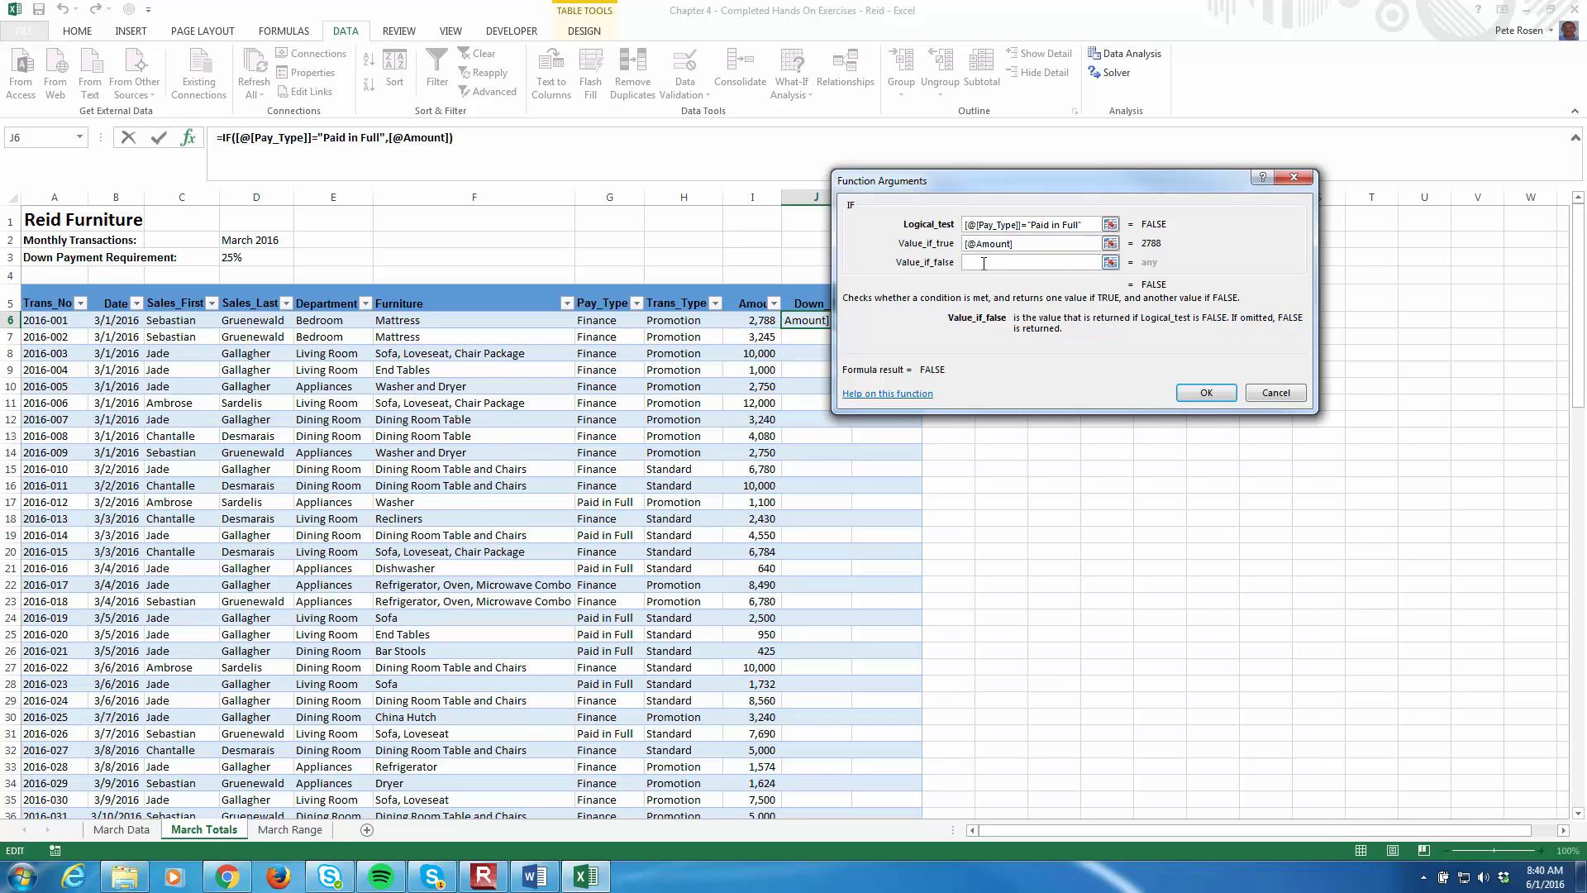
click(756, 319)
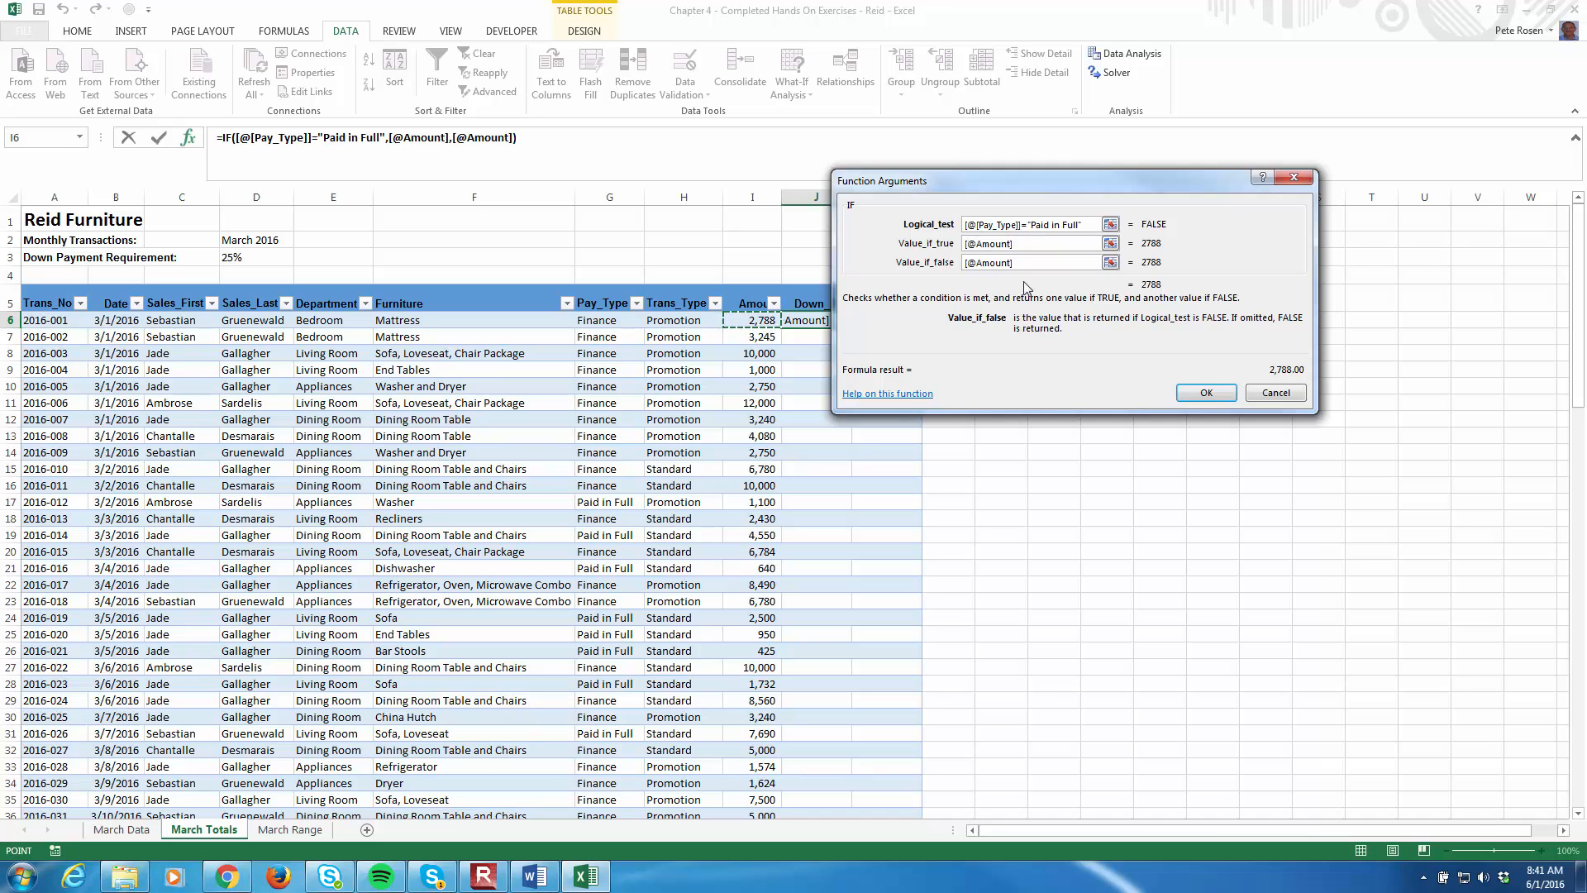
text(*)
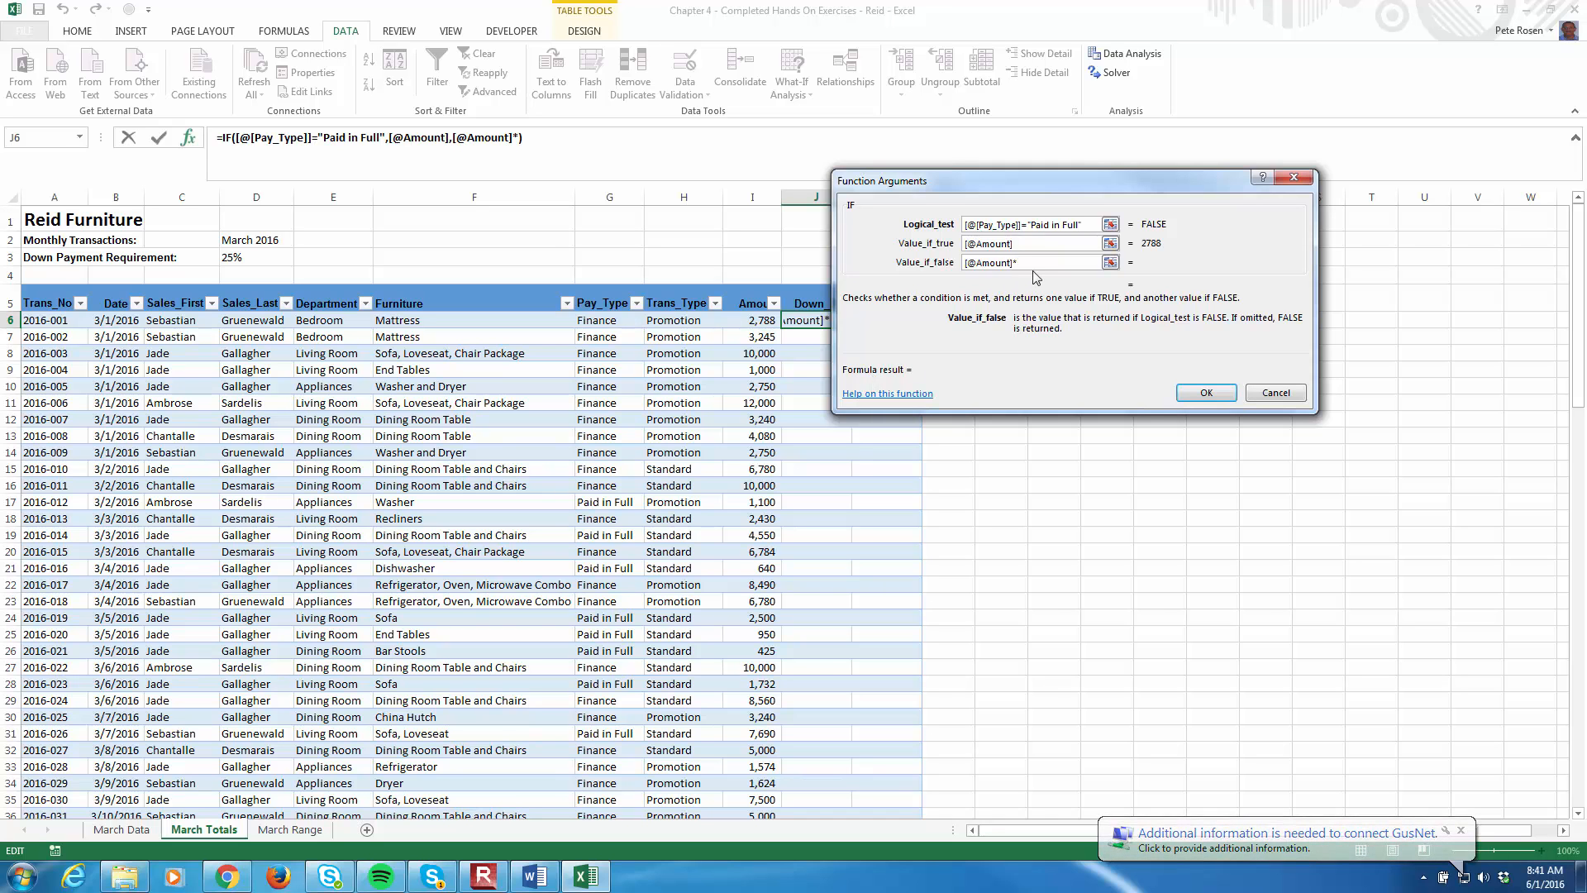
click(238, 256)
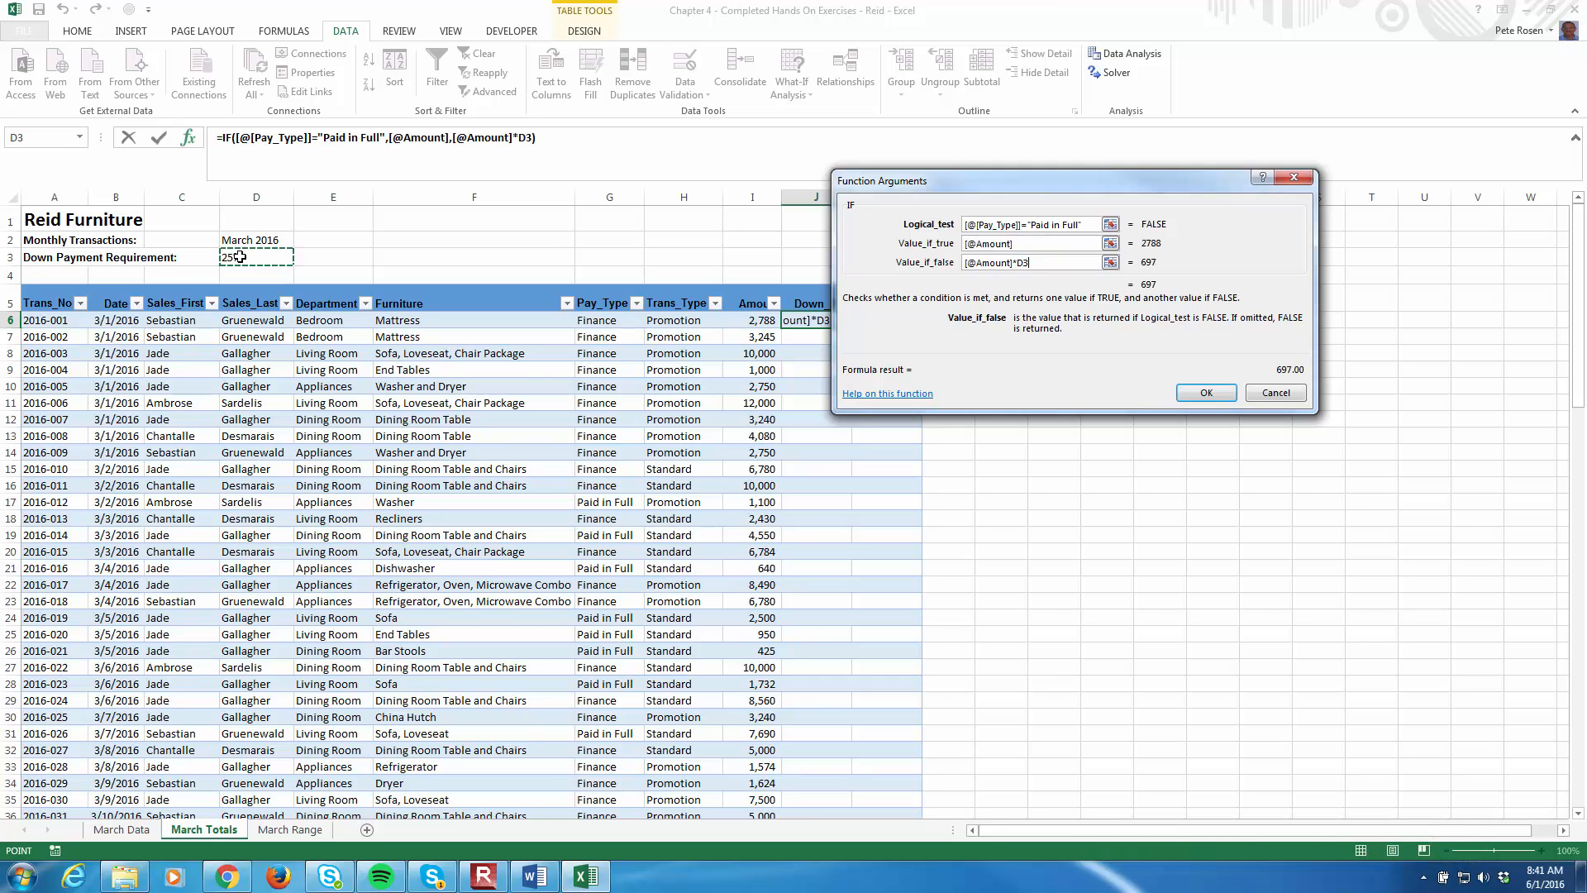
key(F4)
drag(1177, 179, 1304, 159)
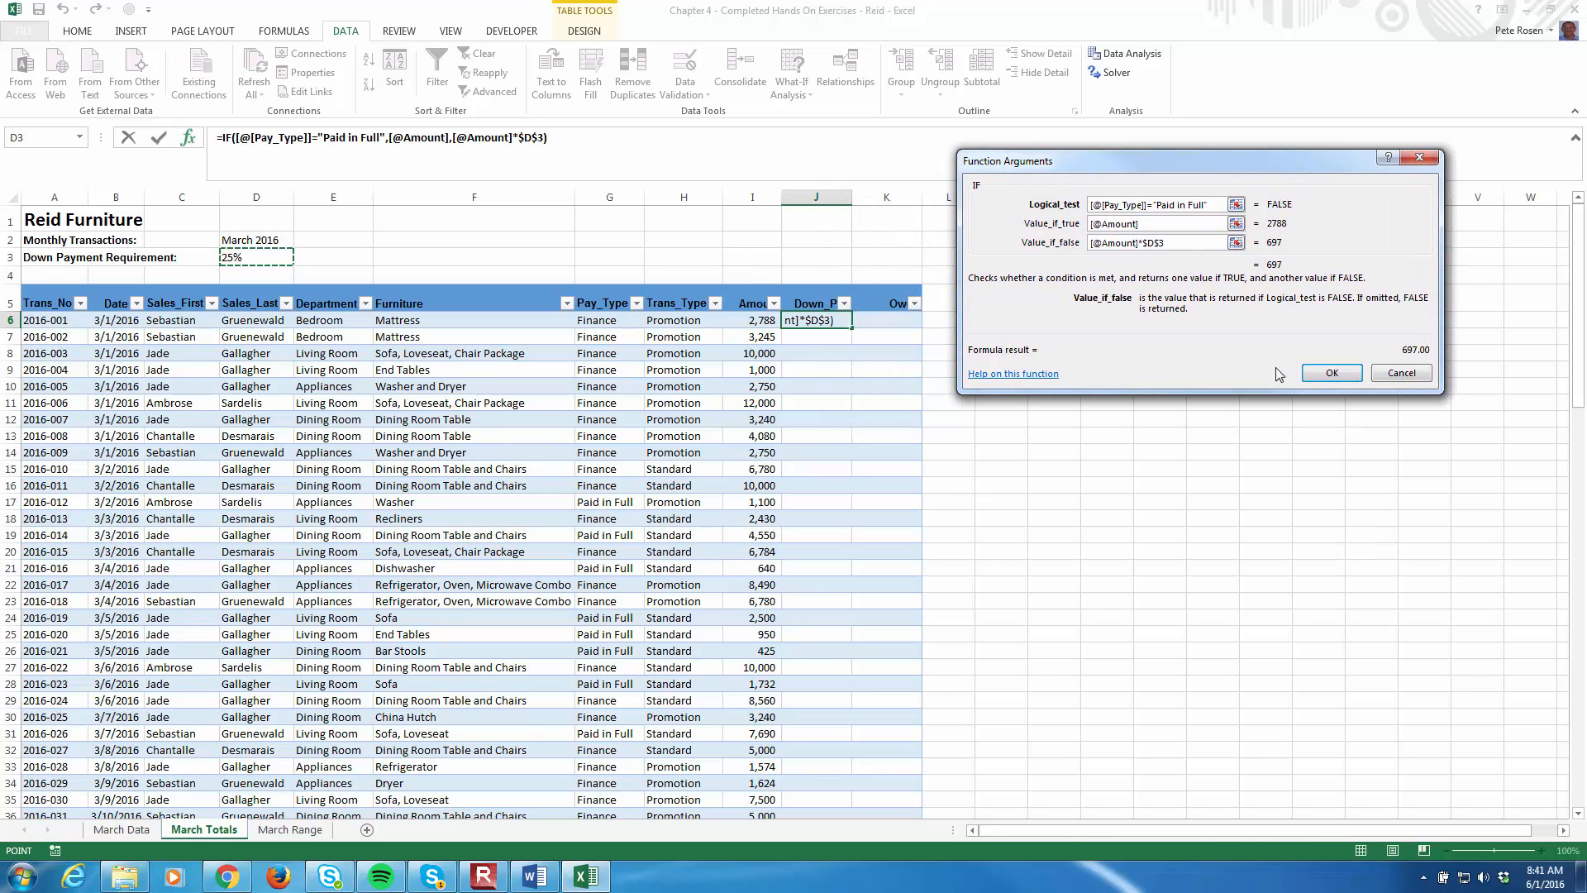
click(1332, 373)
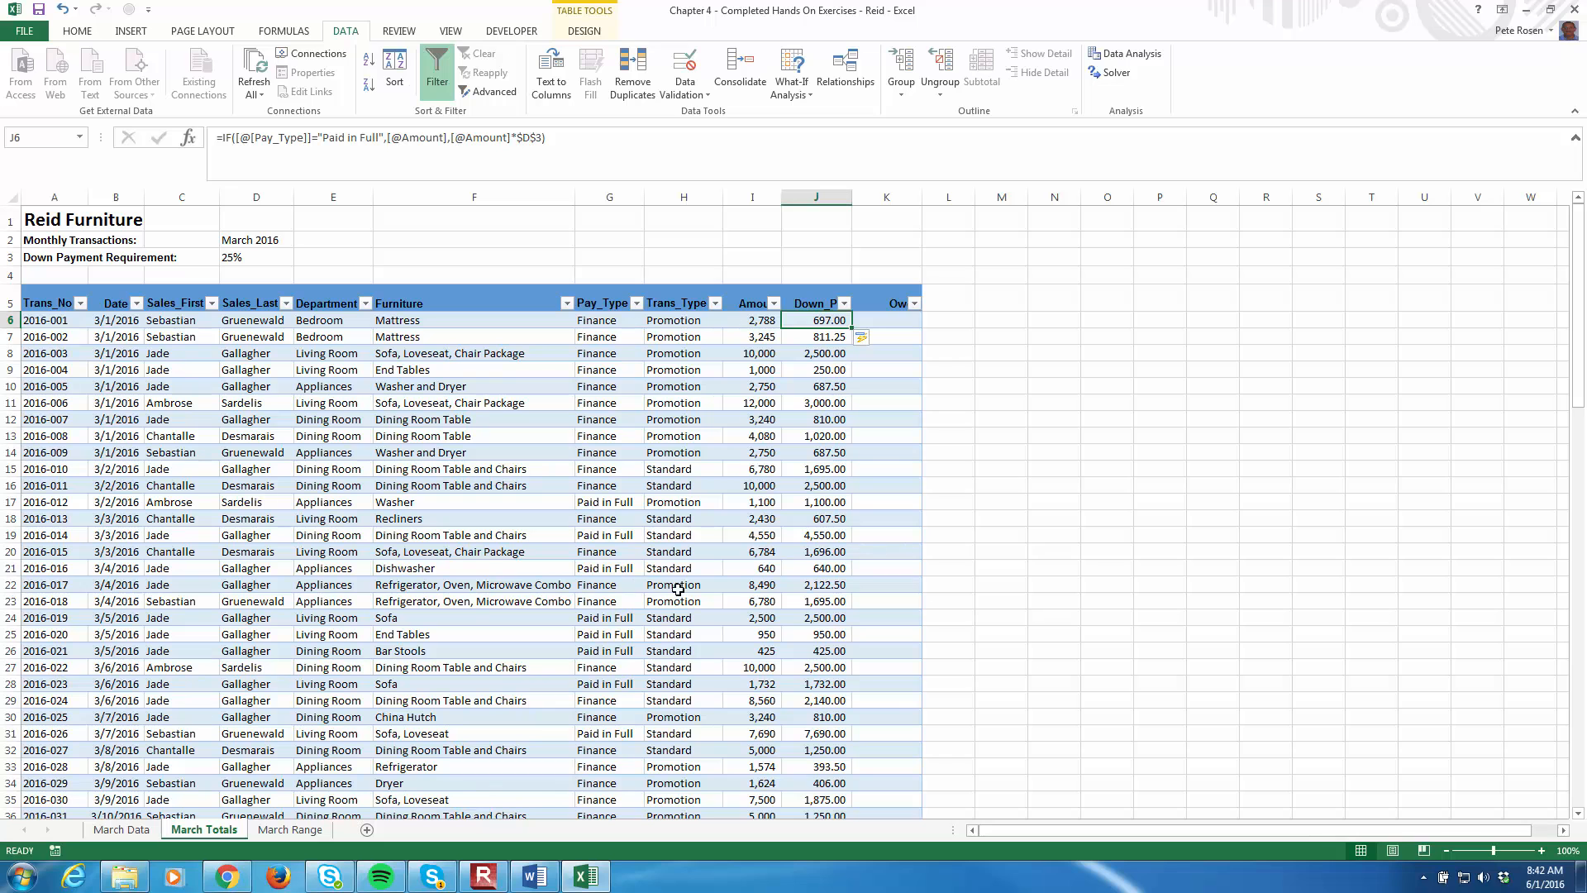
click(765, 571)
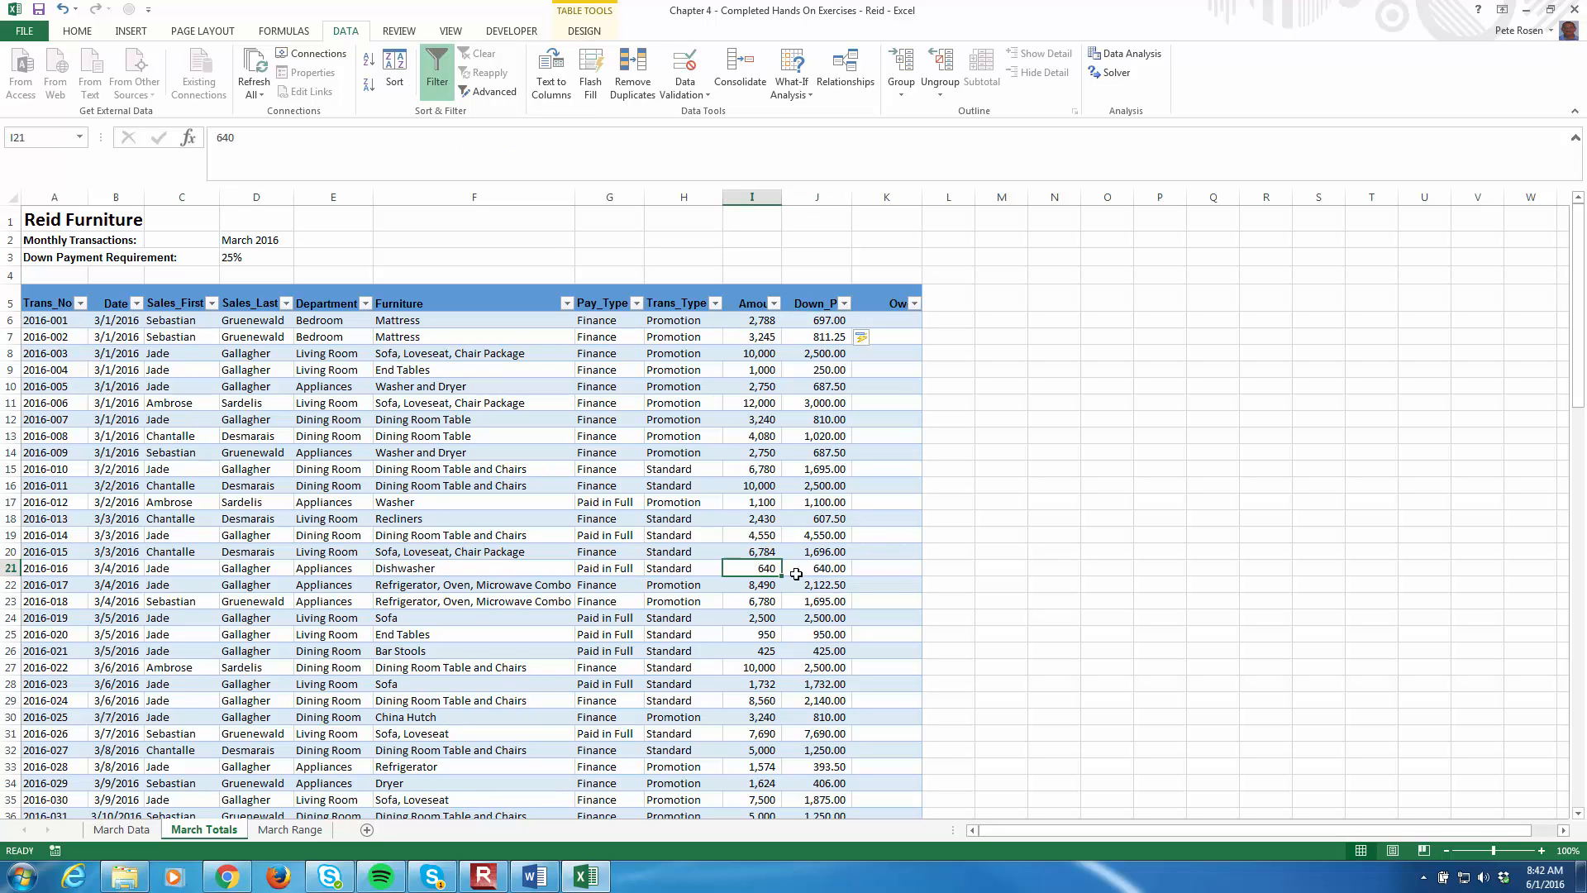
click(843, 570)
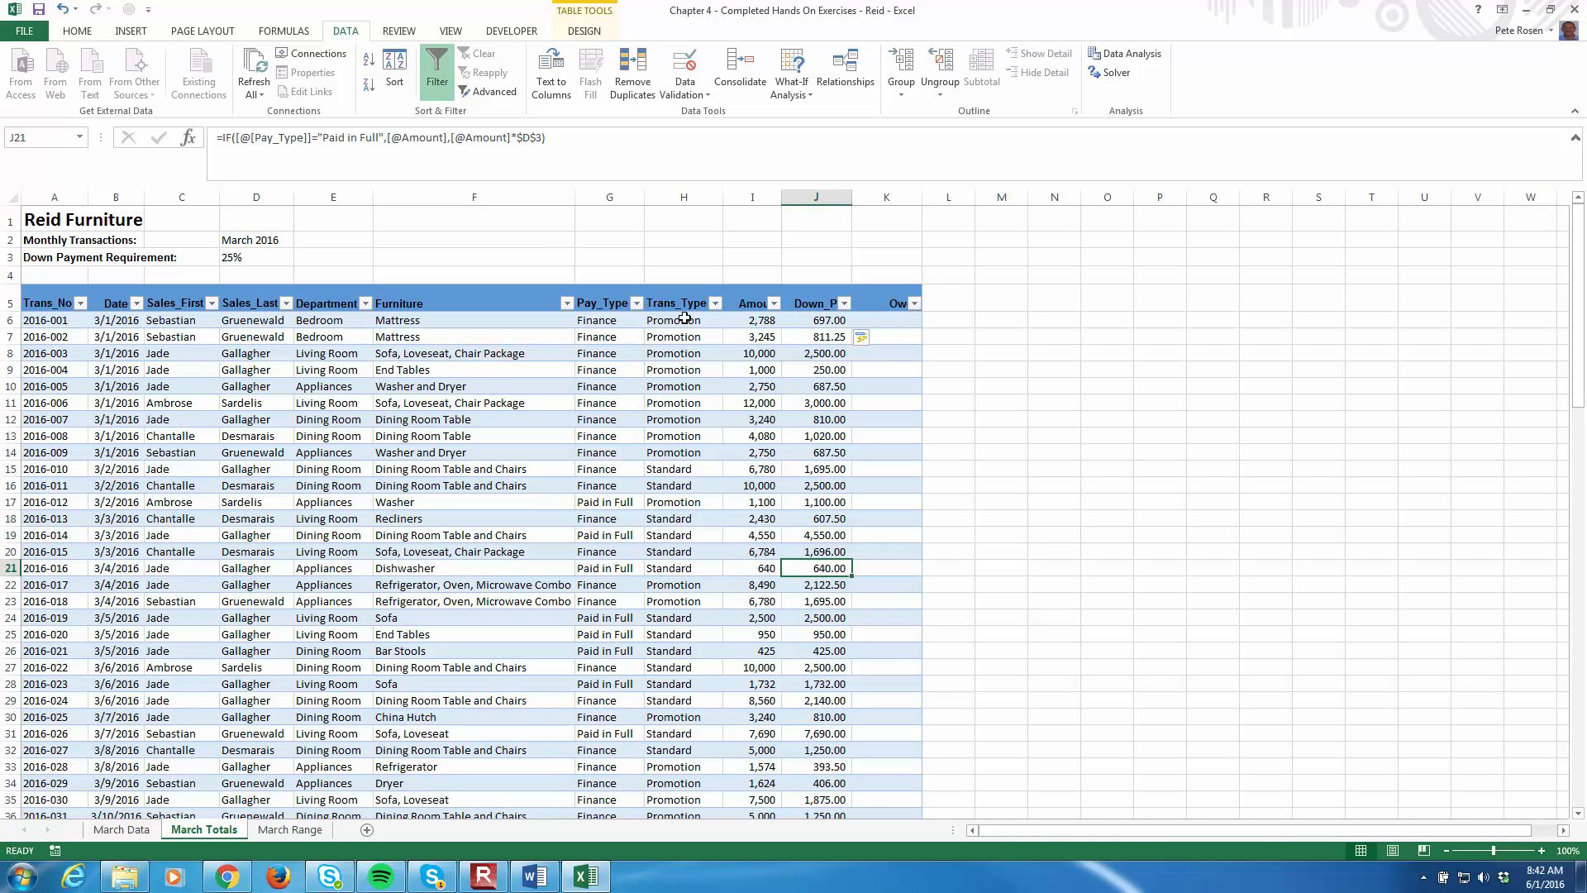
click(897, 323)
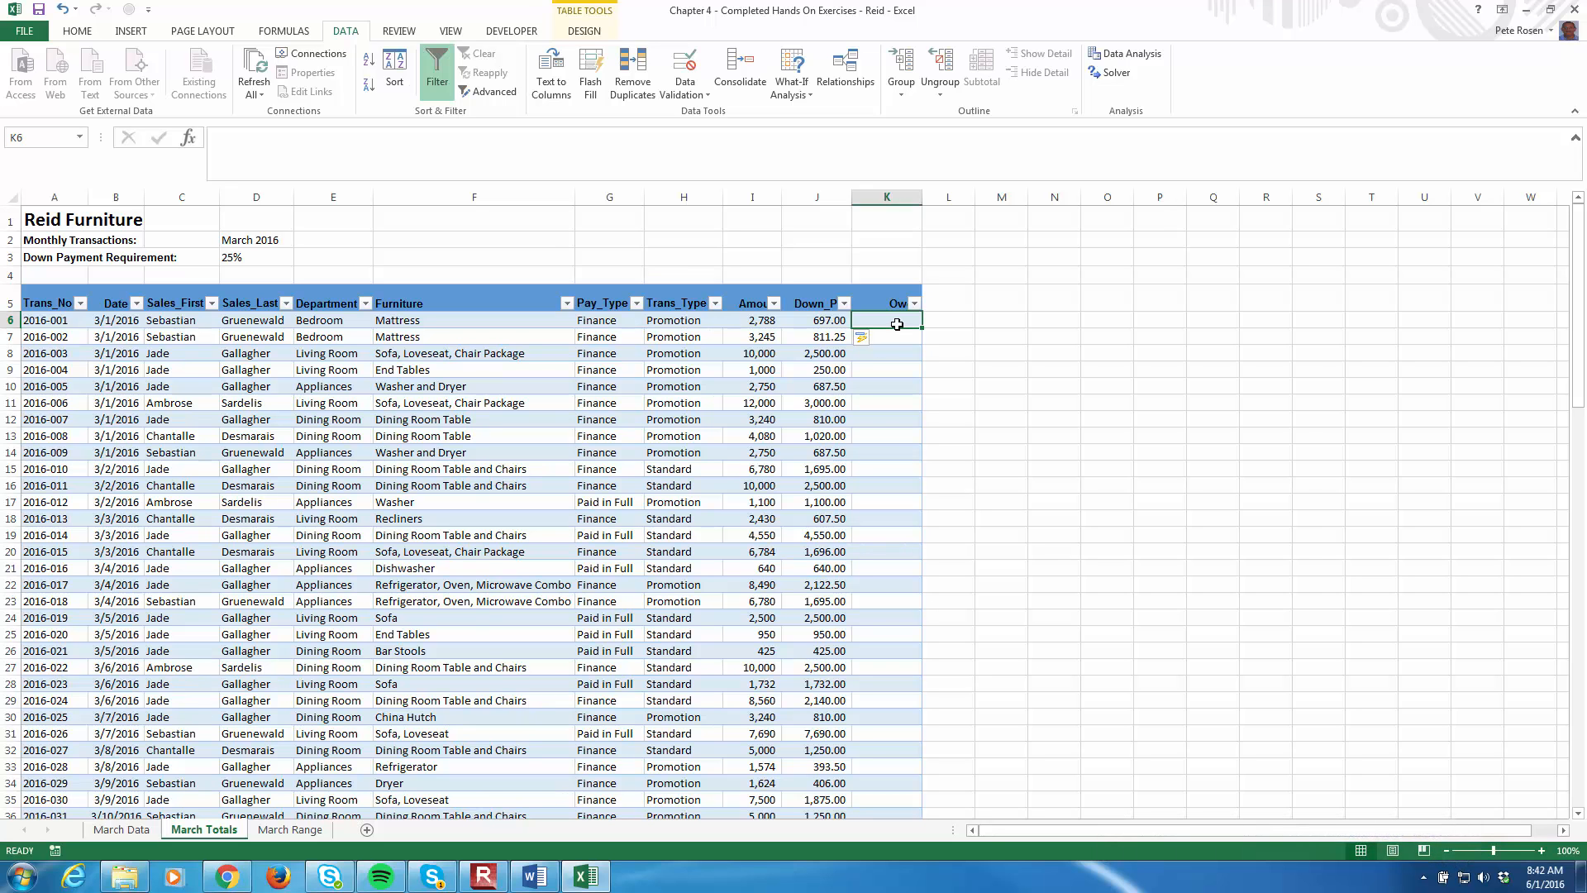
text(=)
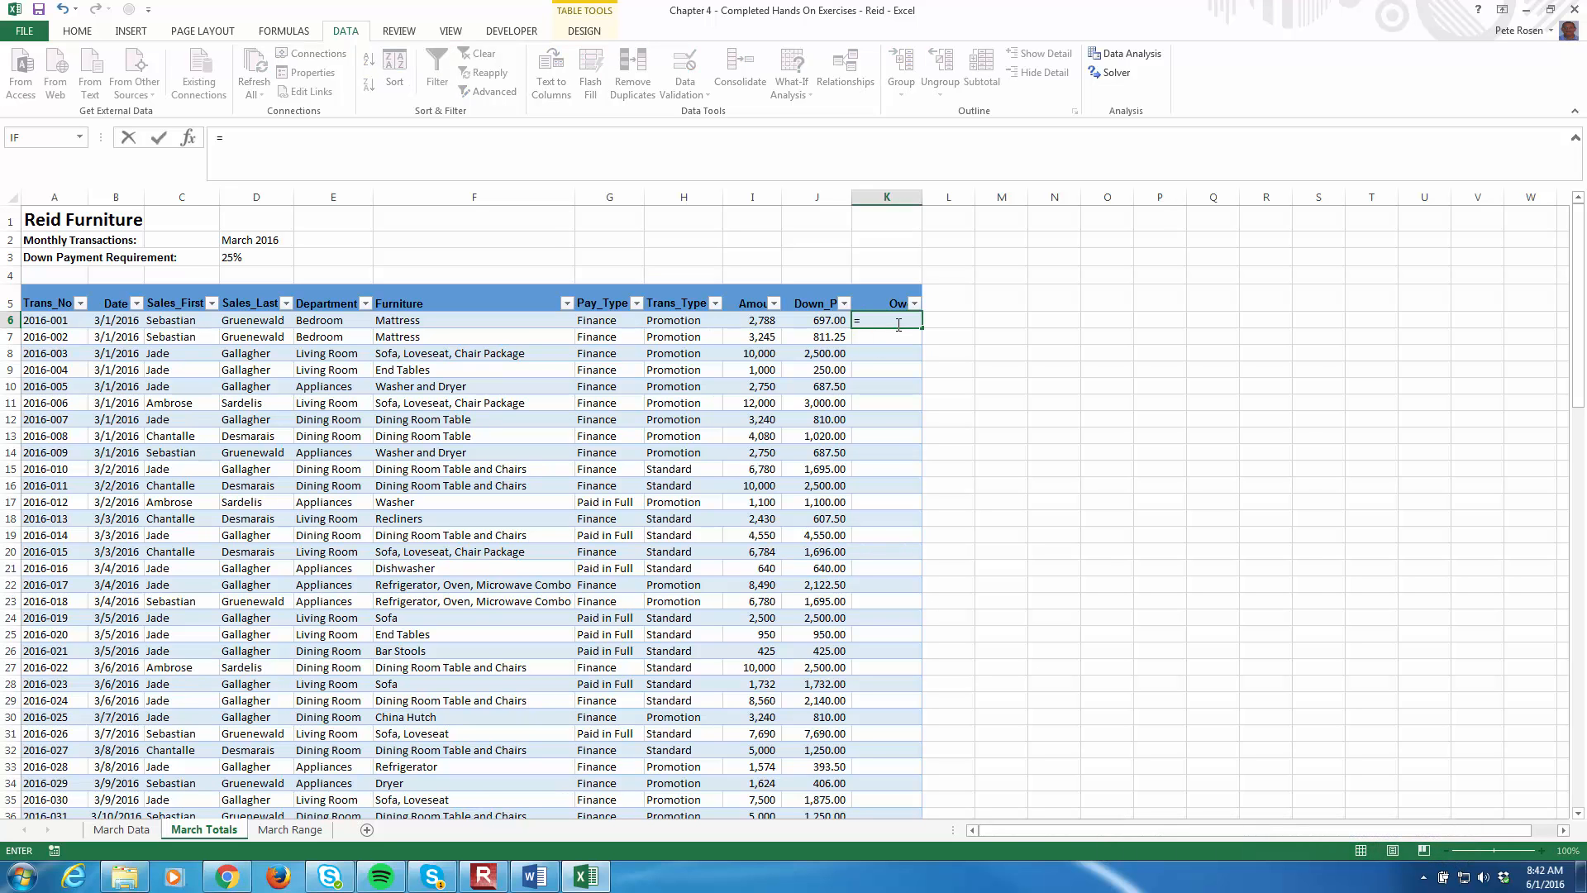
click(764, 316)
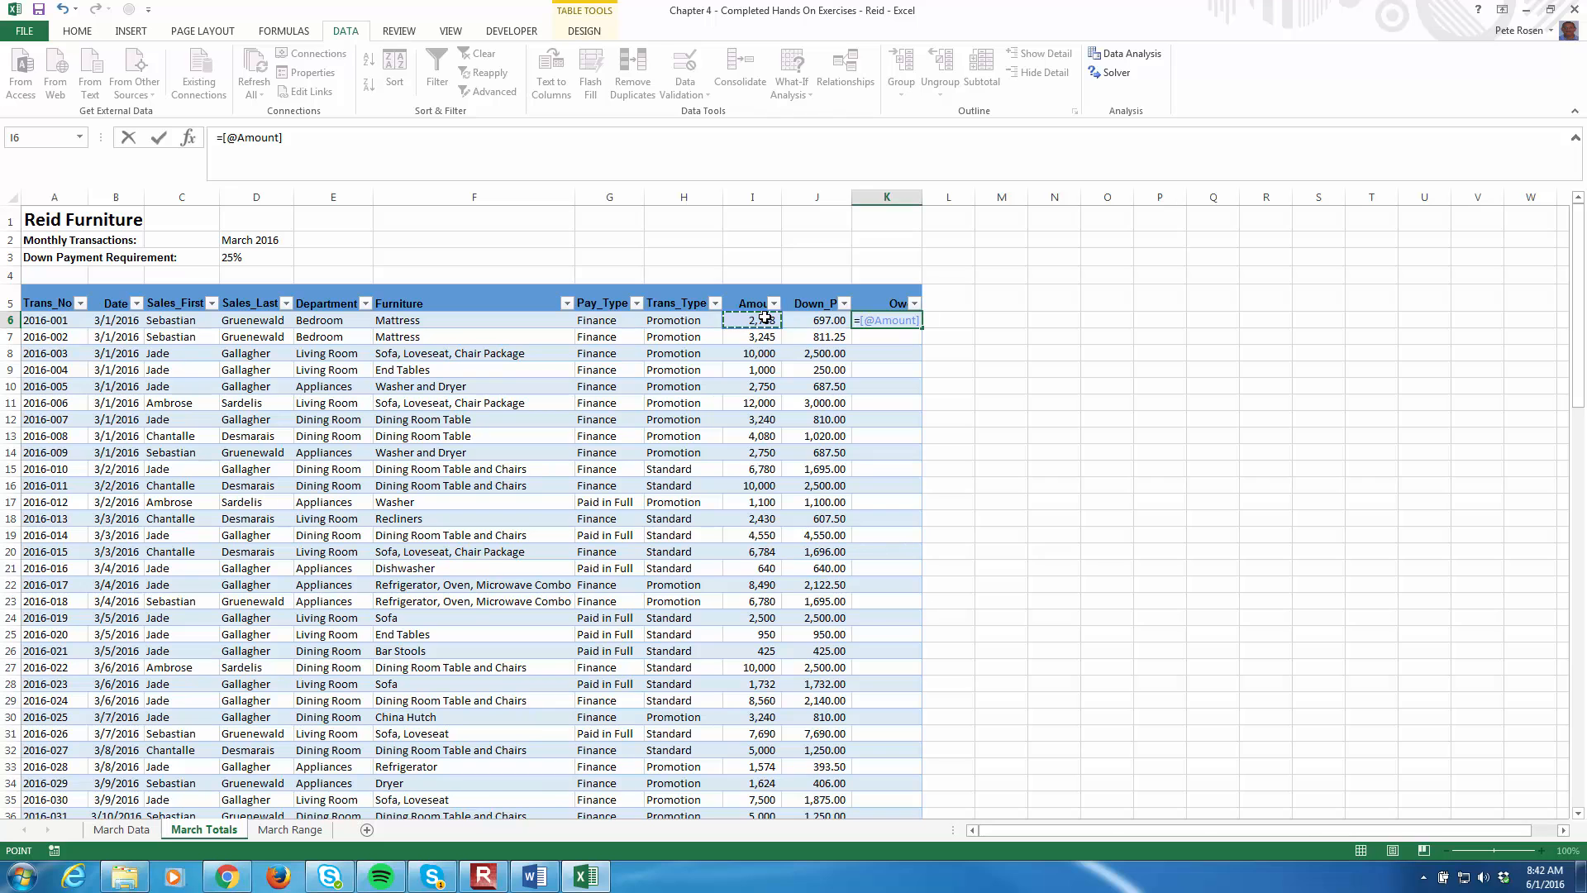
text(-)
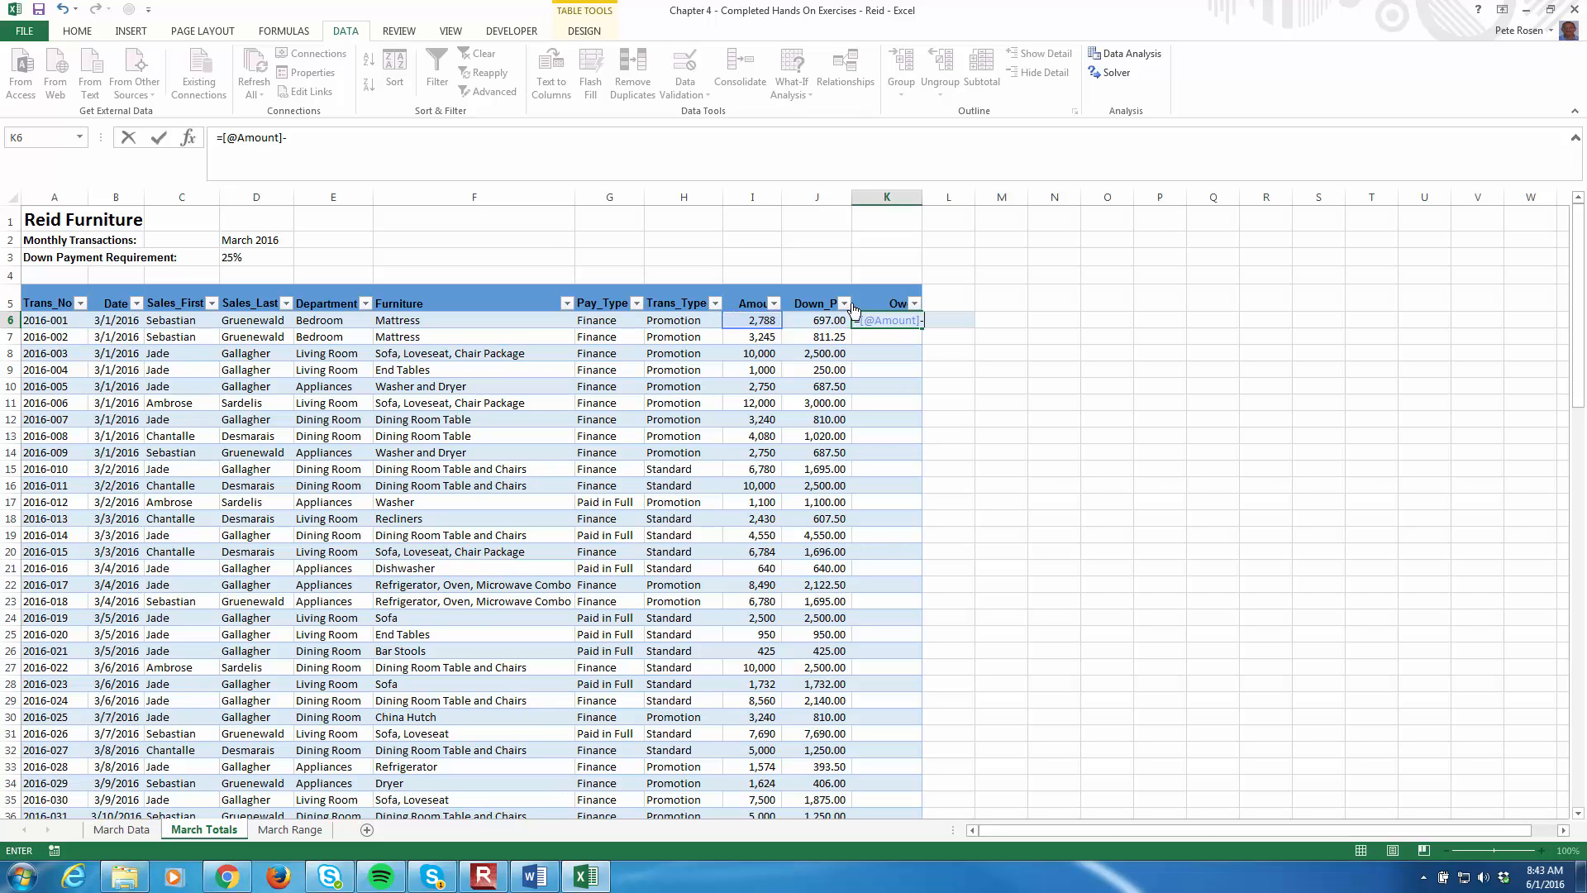
click(826, 318)
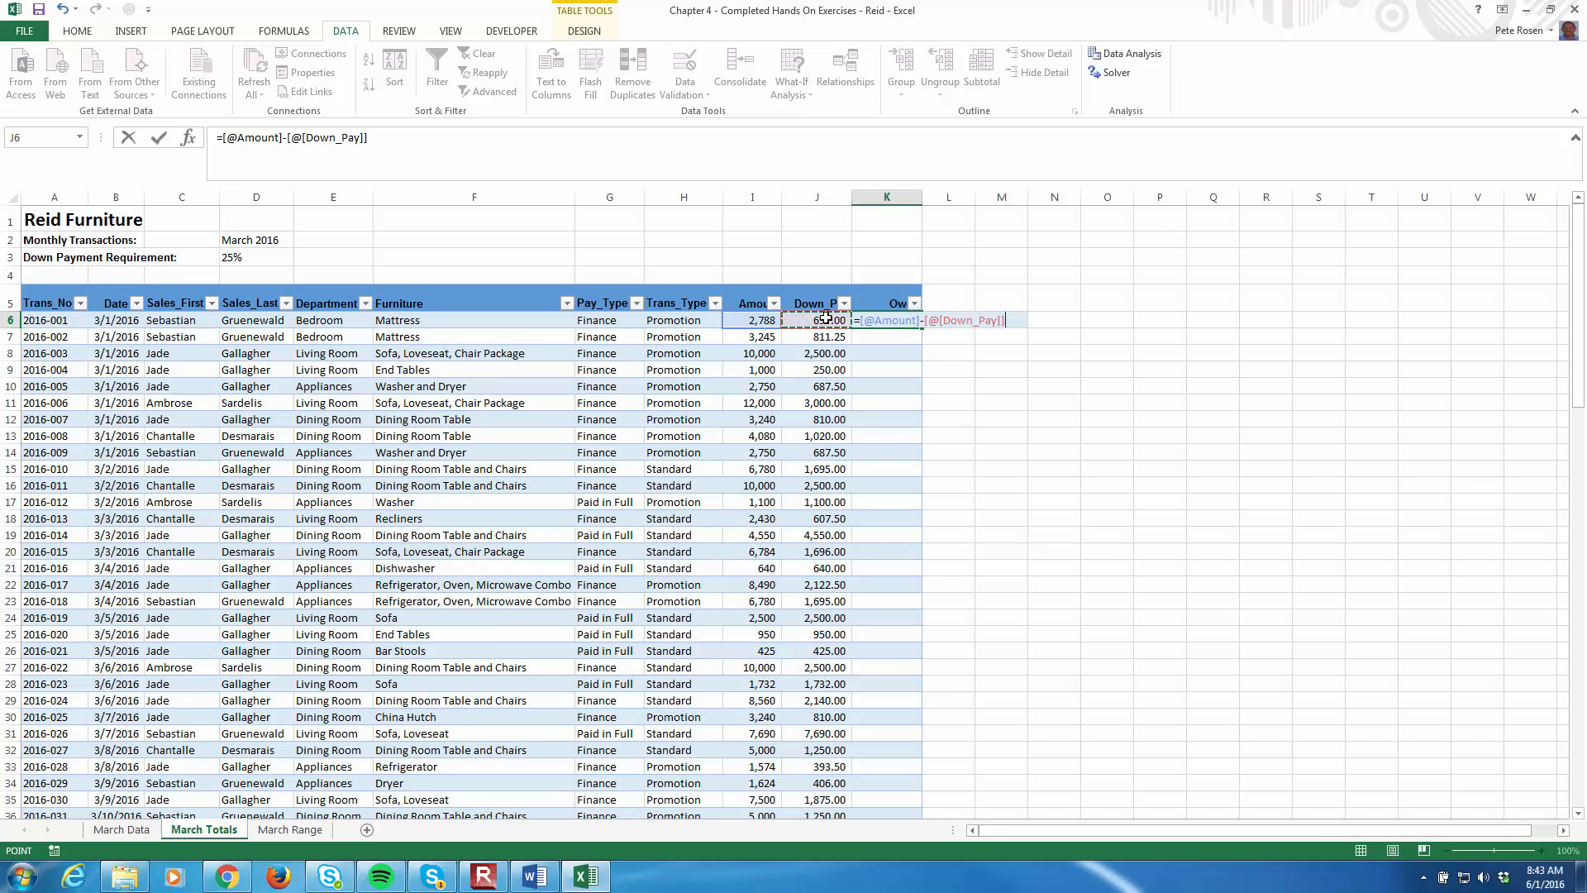
key(Return)
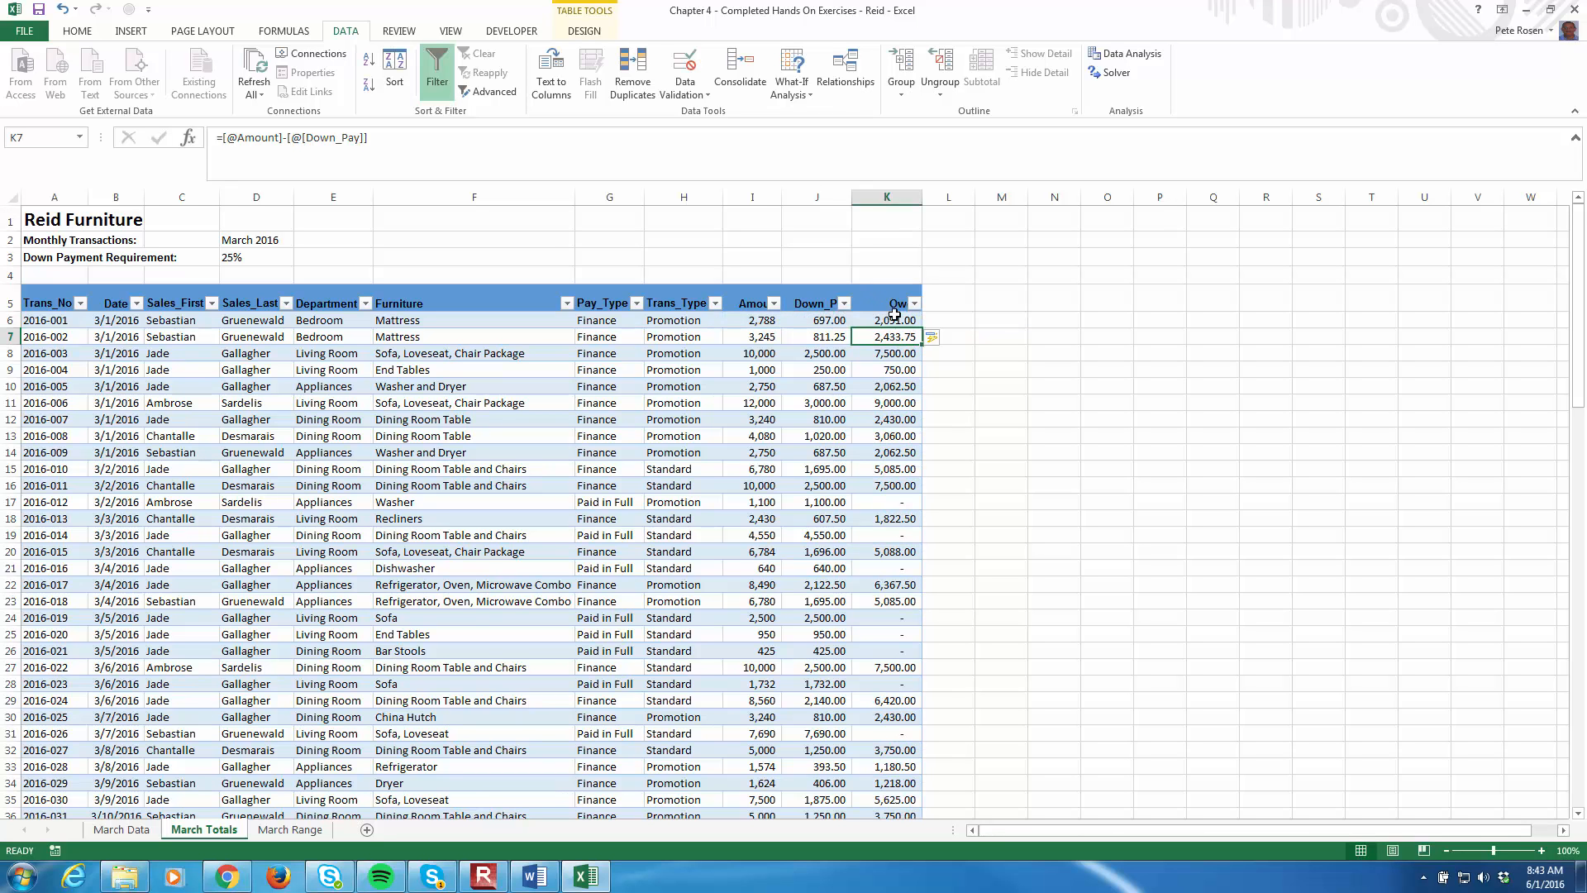
click(916, 505)
click(909, 535)
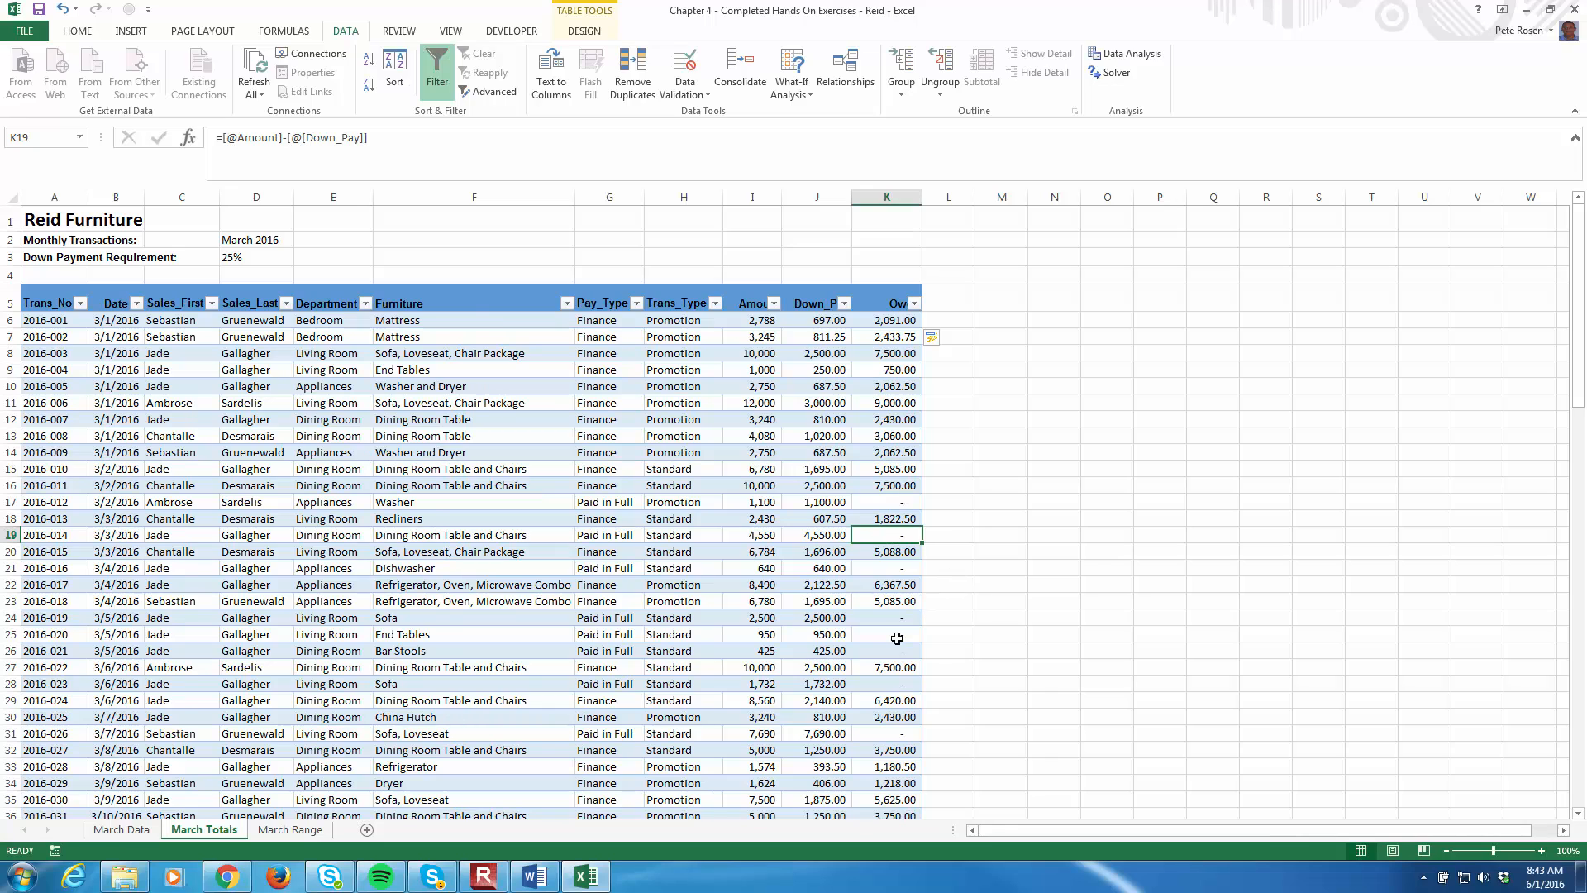
scroll(897, 638, down, 10)
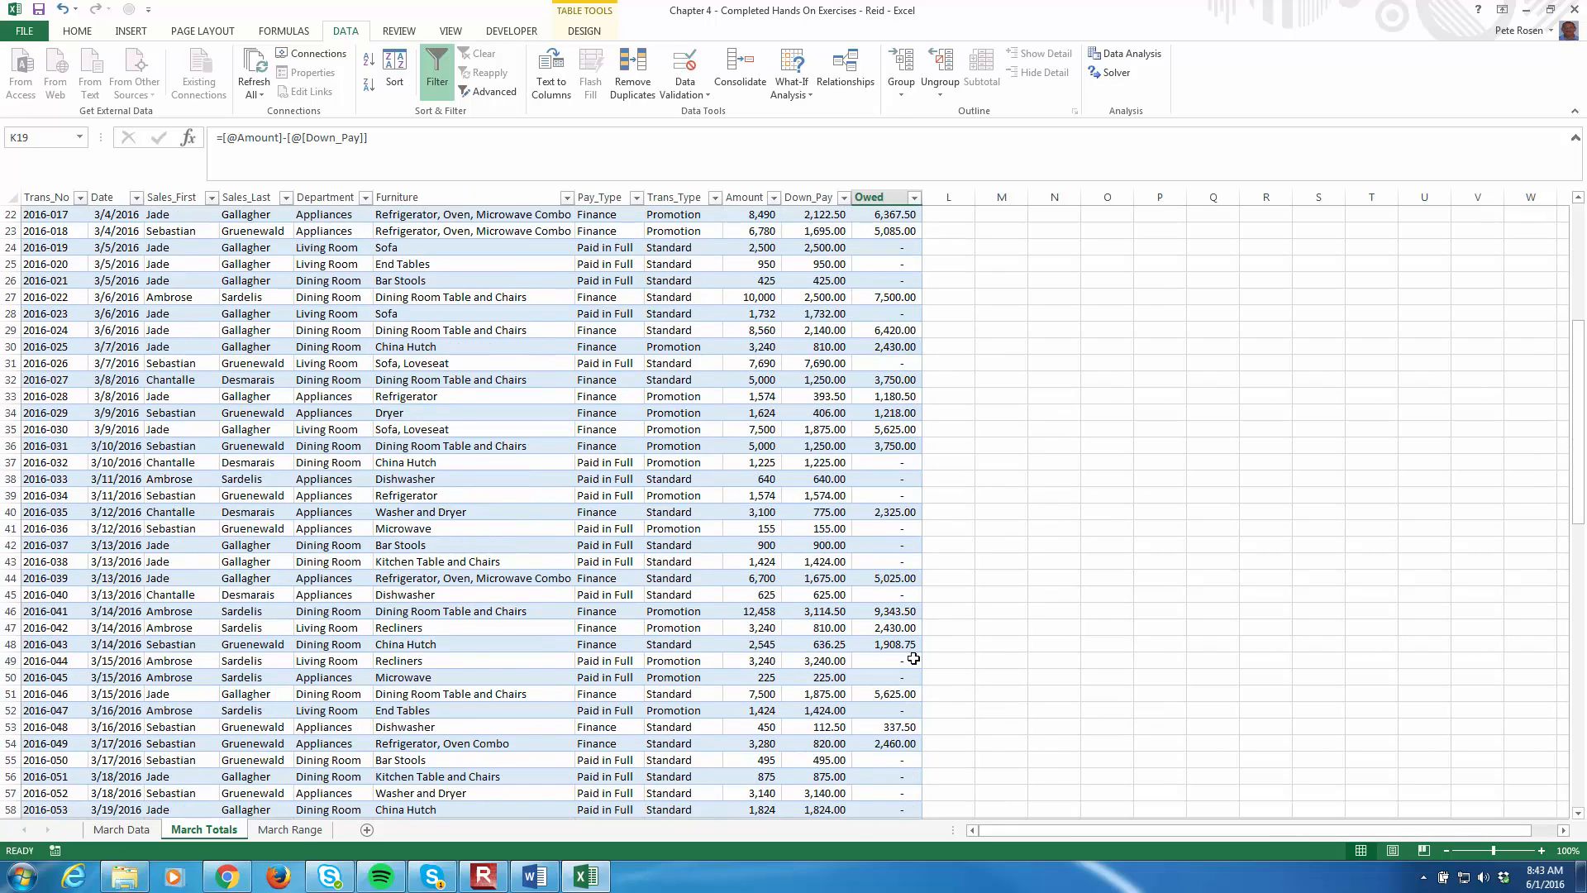
scroll(914, 658, up, 10)
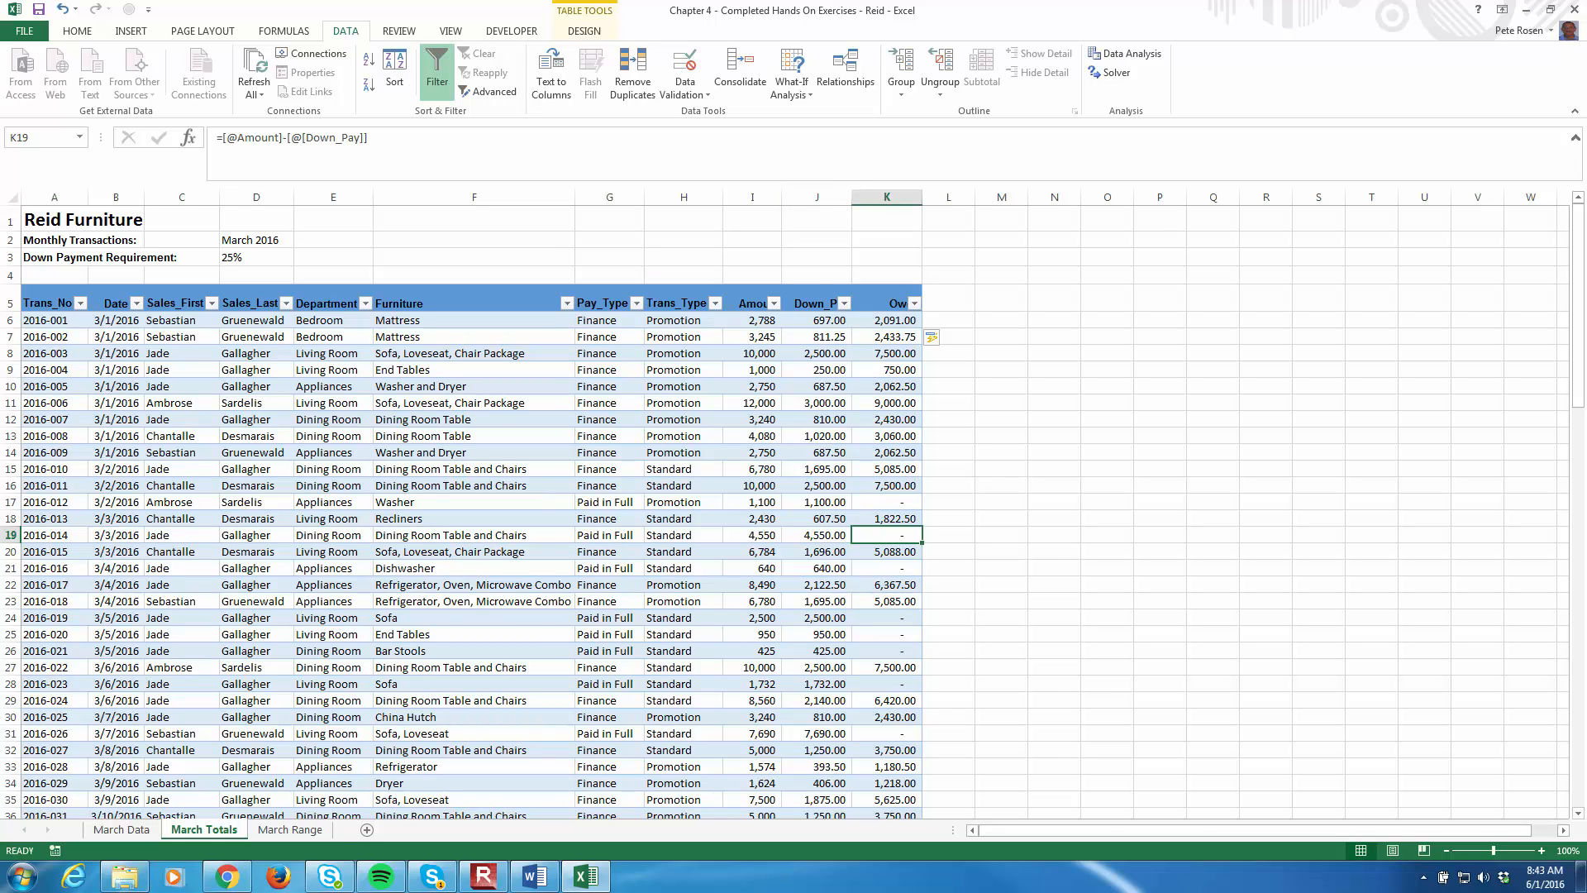
Step: Add a total row to the March Totals table and go to it beneath the last transaction
click(588, 422)
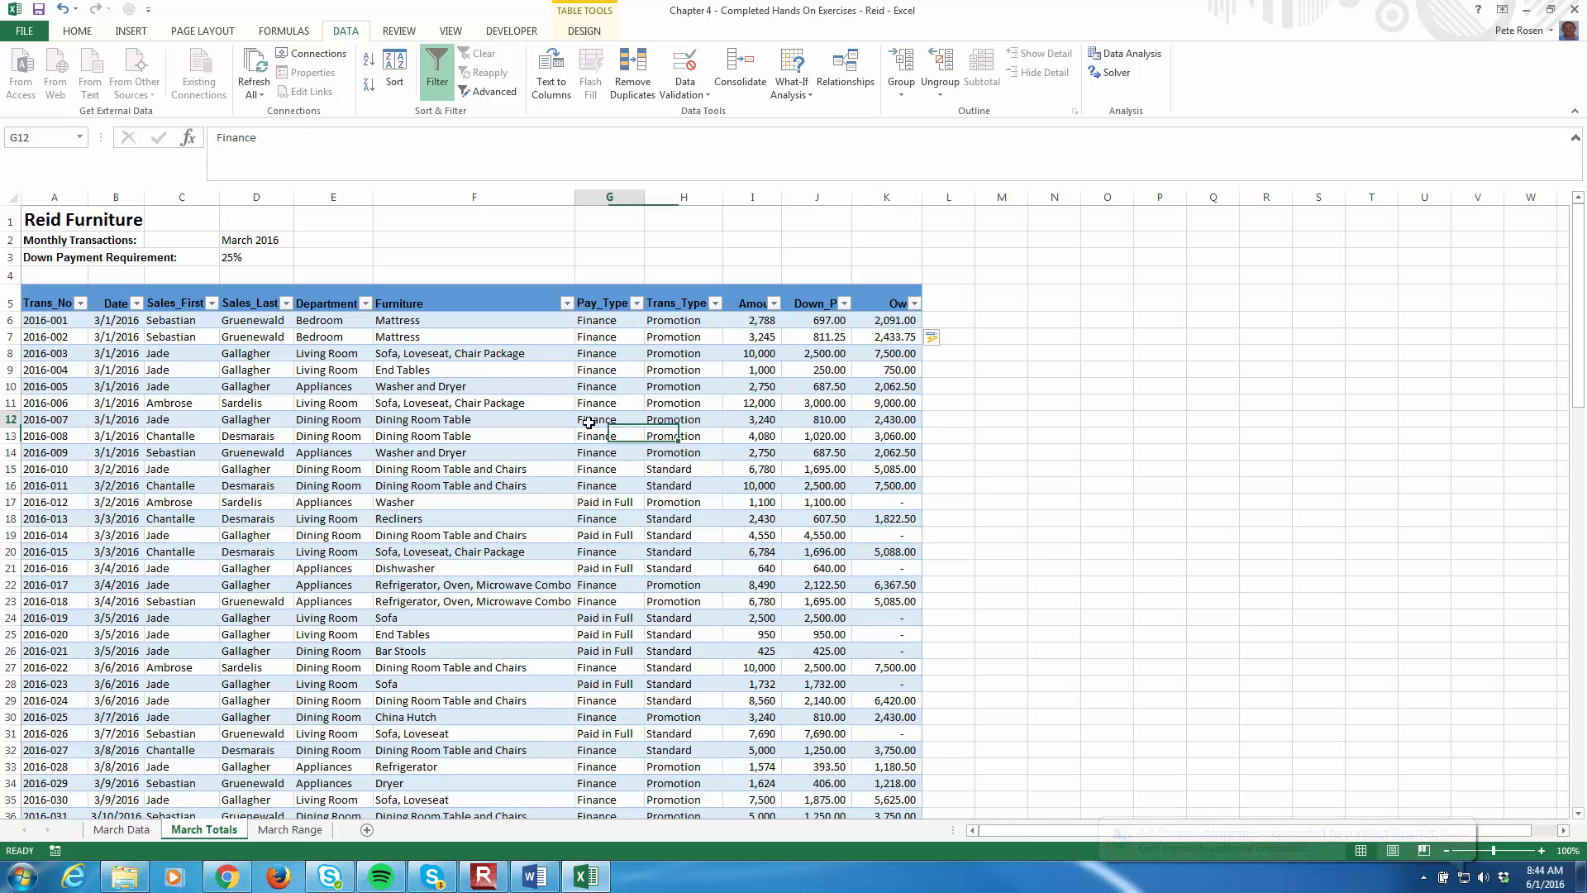
click(433, 387)
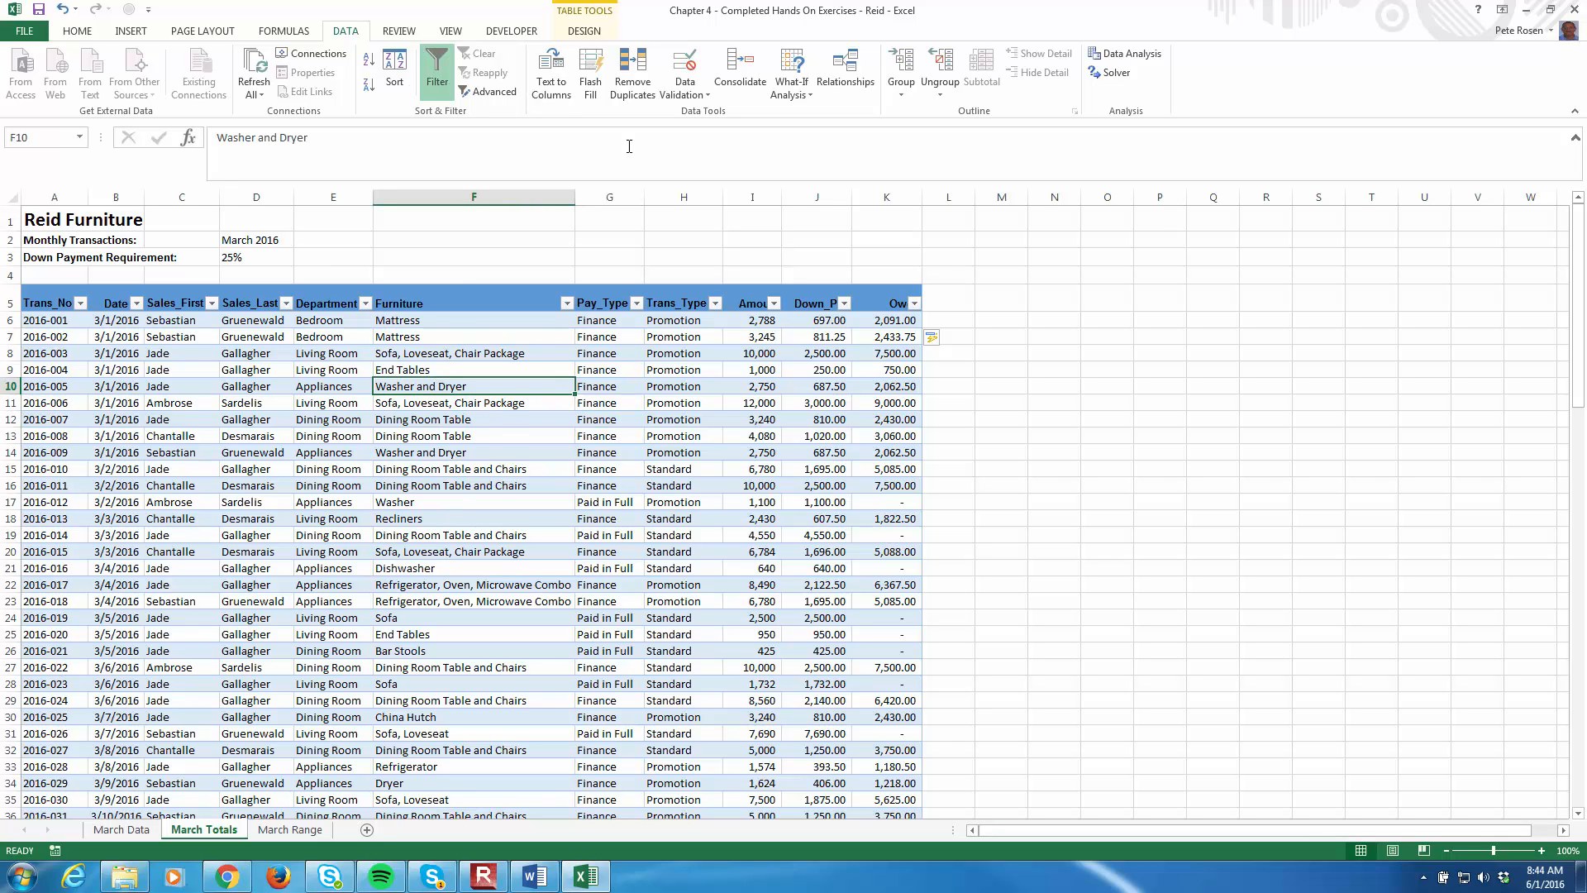
click(594, 37)
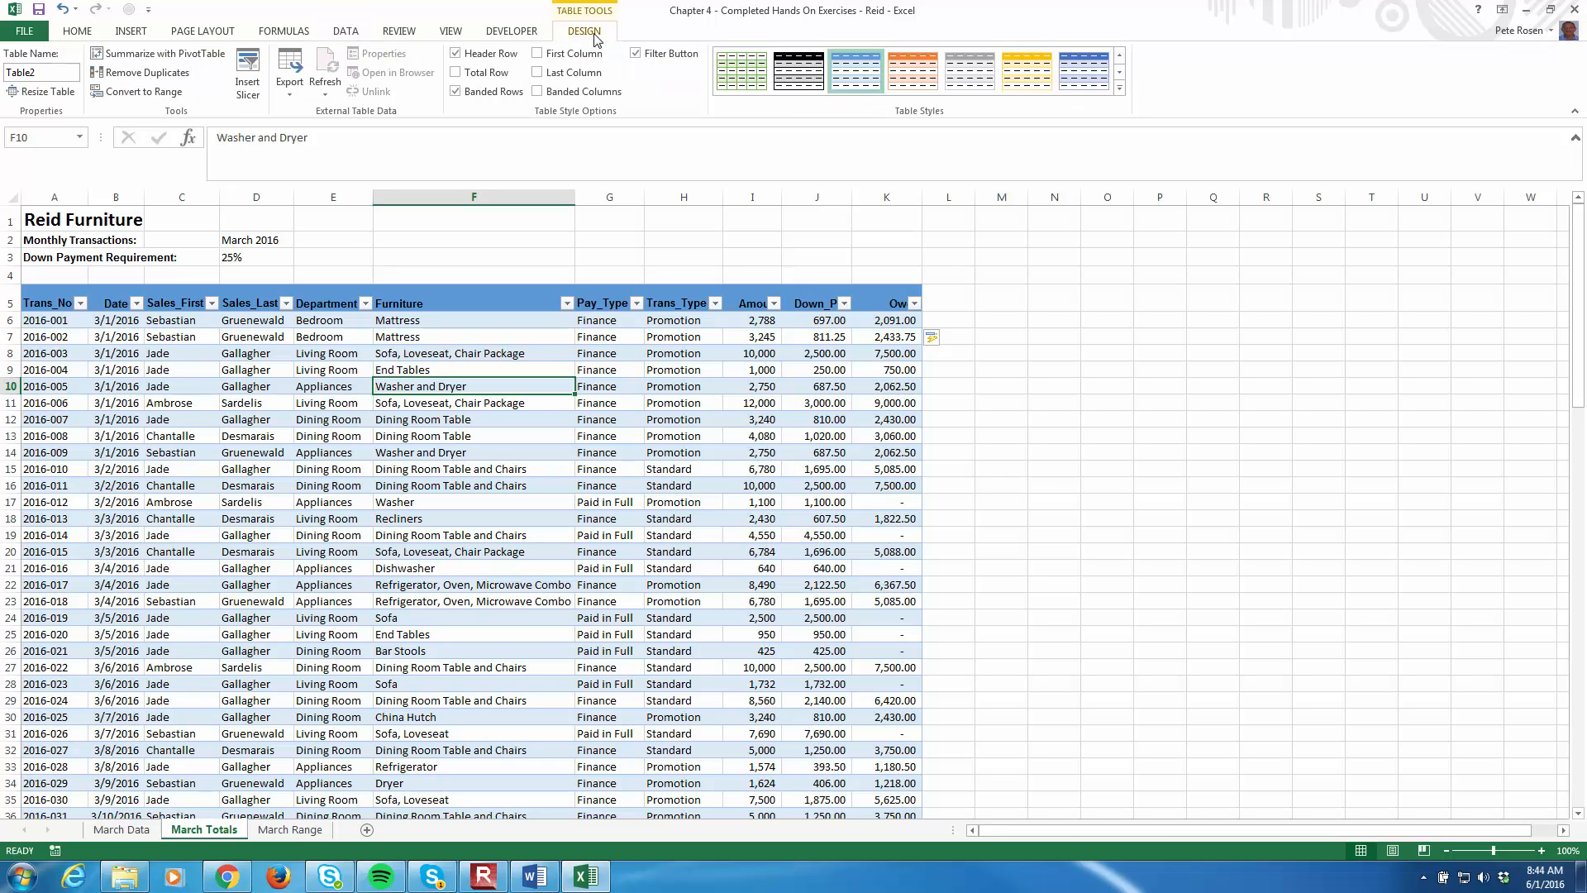
click(455, 73)
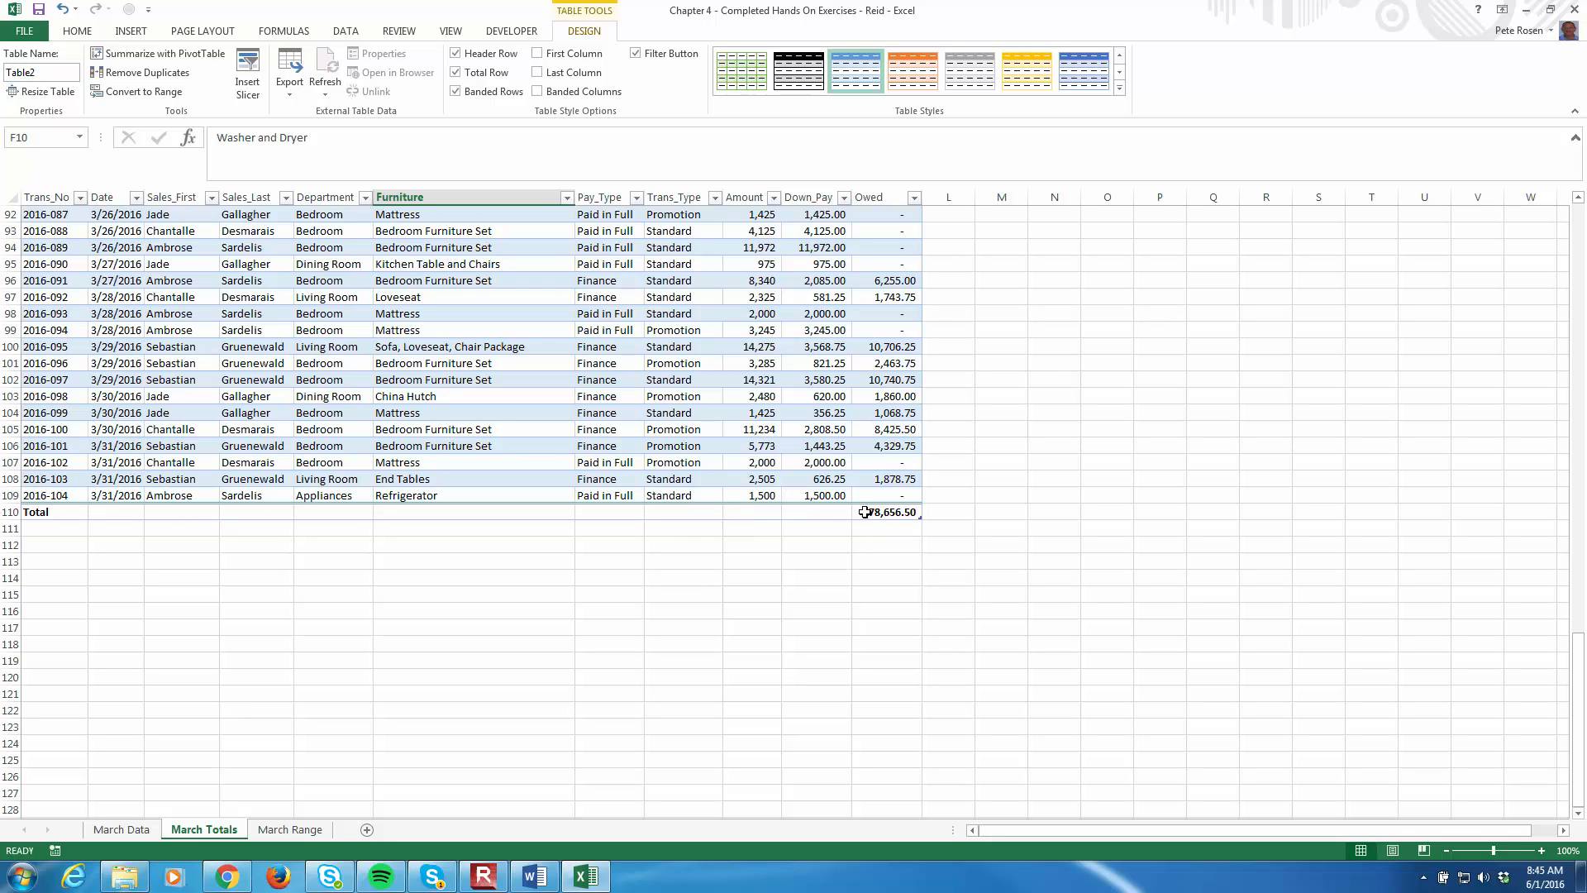
scroll(907, 515, up, 12)
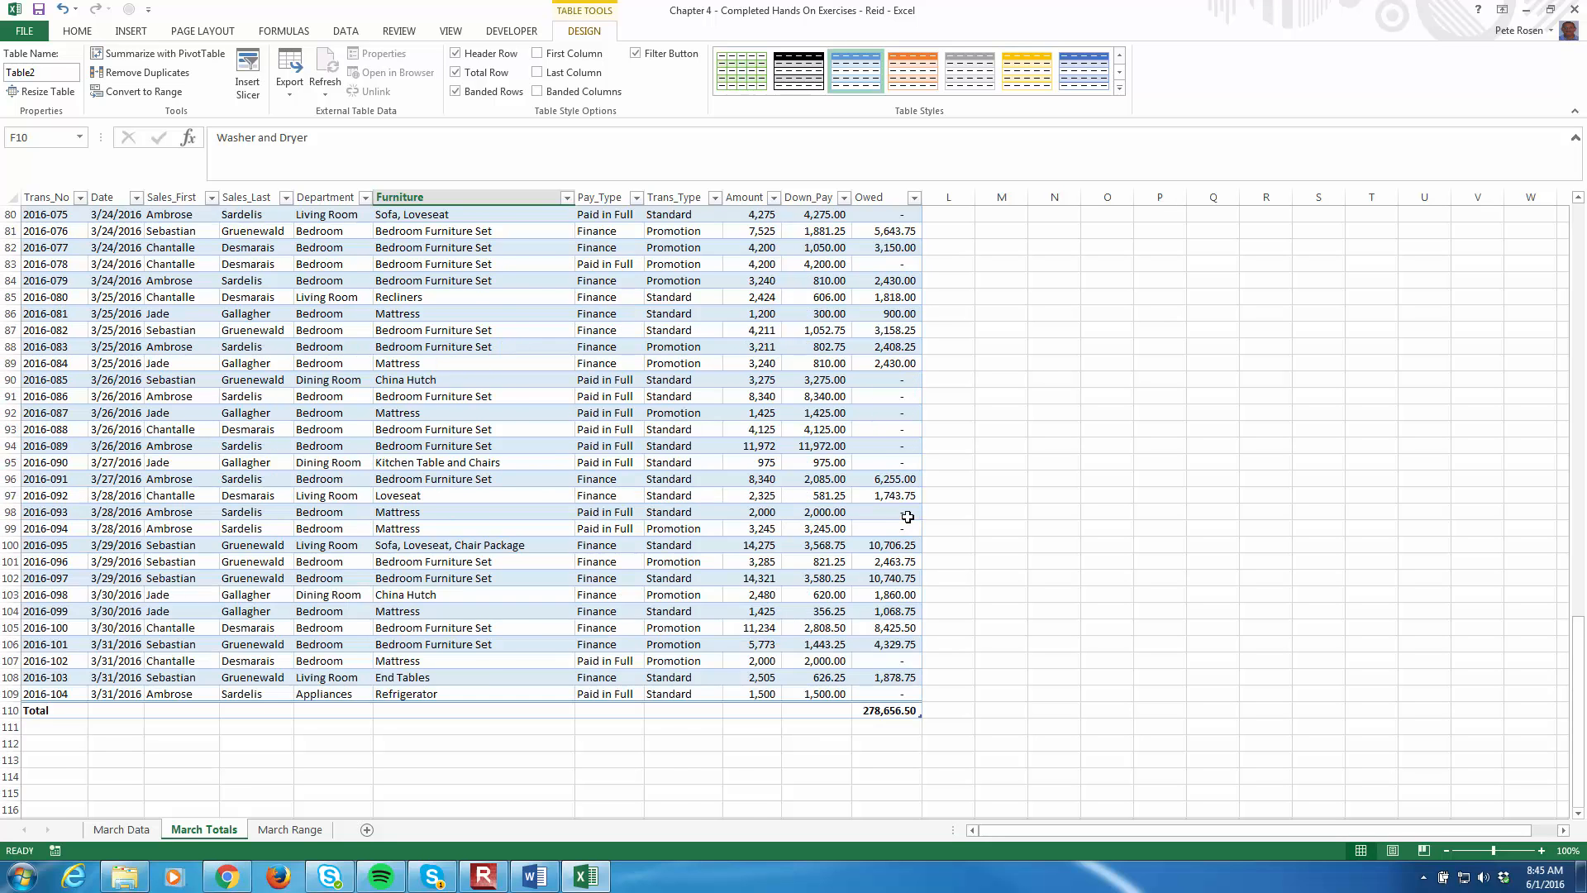
scroll(912, 537, down, 11)
scroll(905, 538, up, 1)
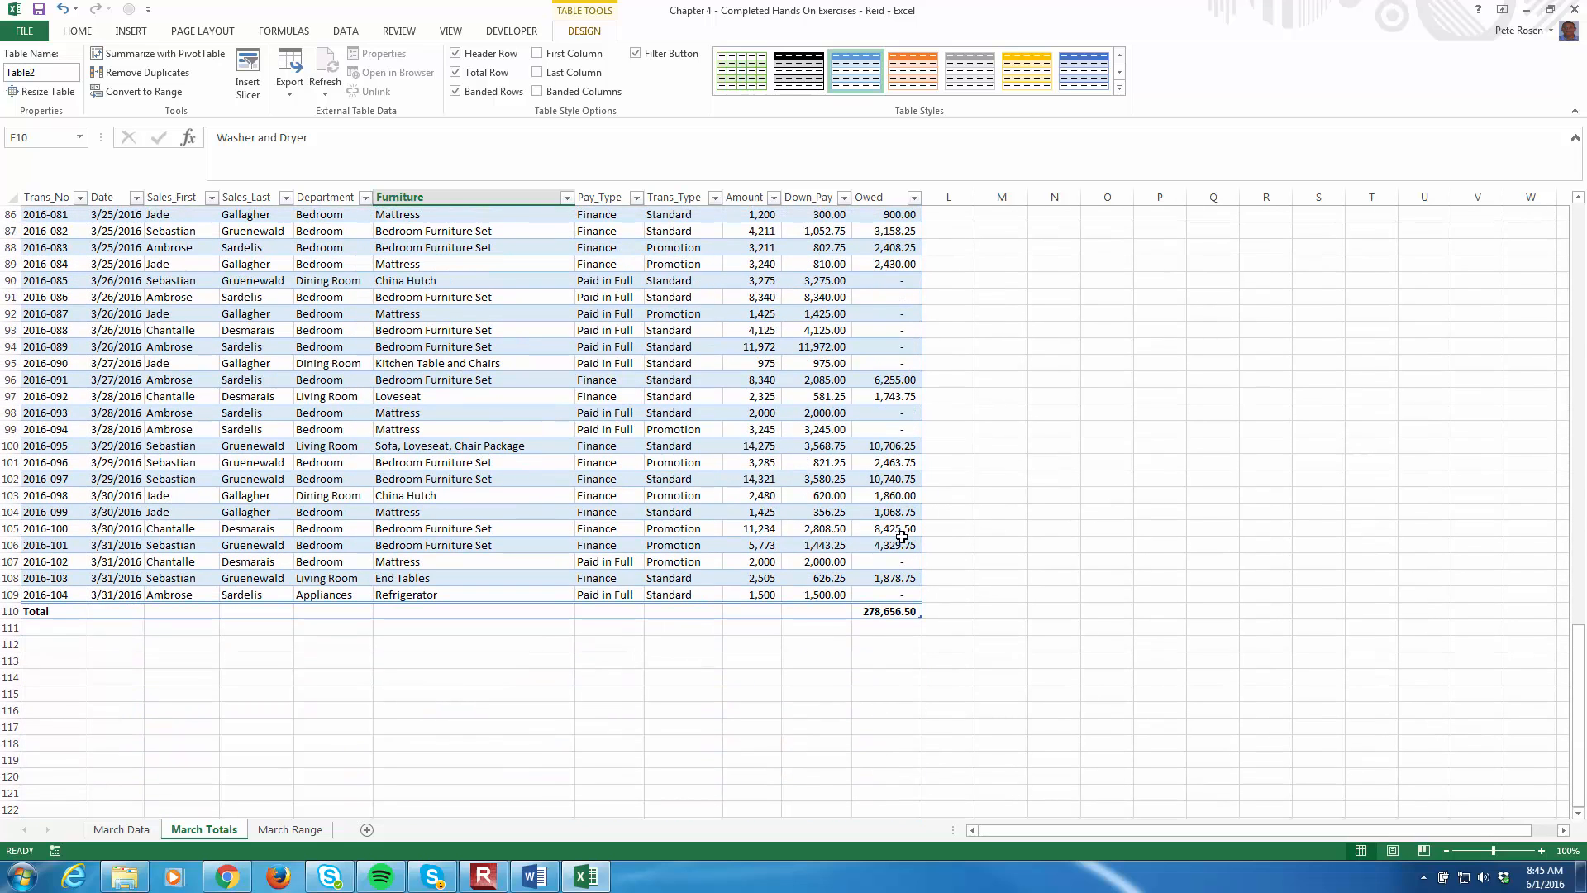
Step: Inspect the function choices of the Owed total, and set the Down_Pay total in J110 to Sum
click(887, 609)
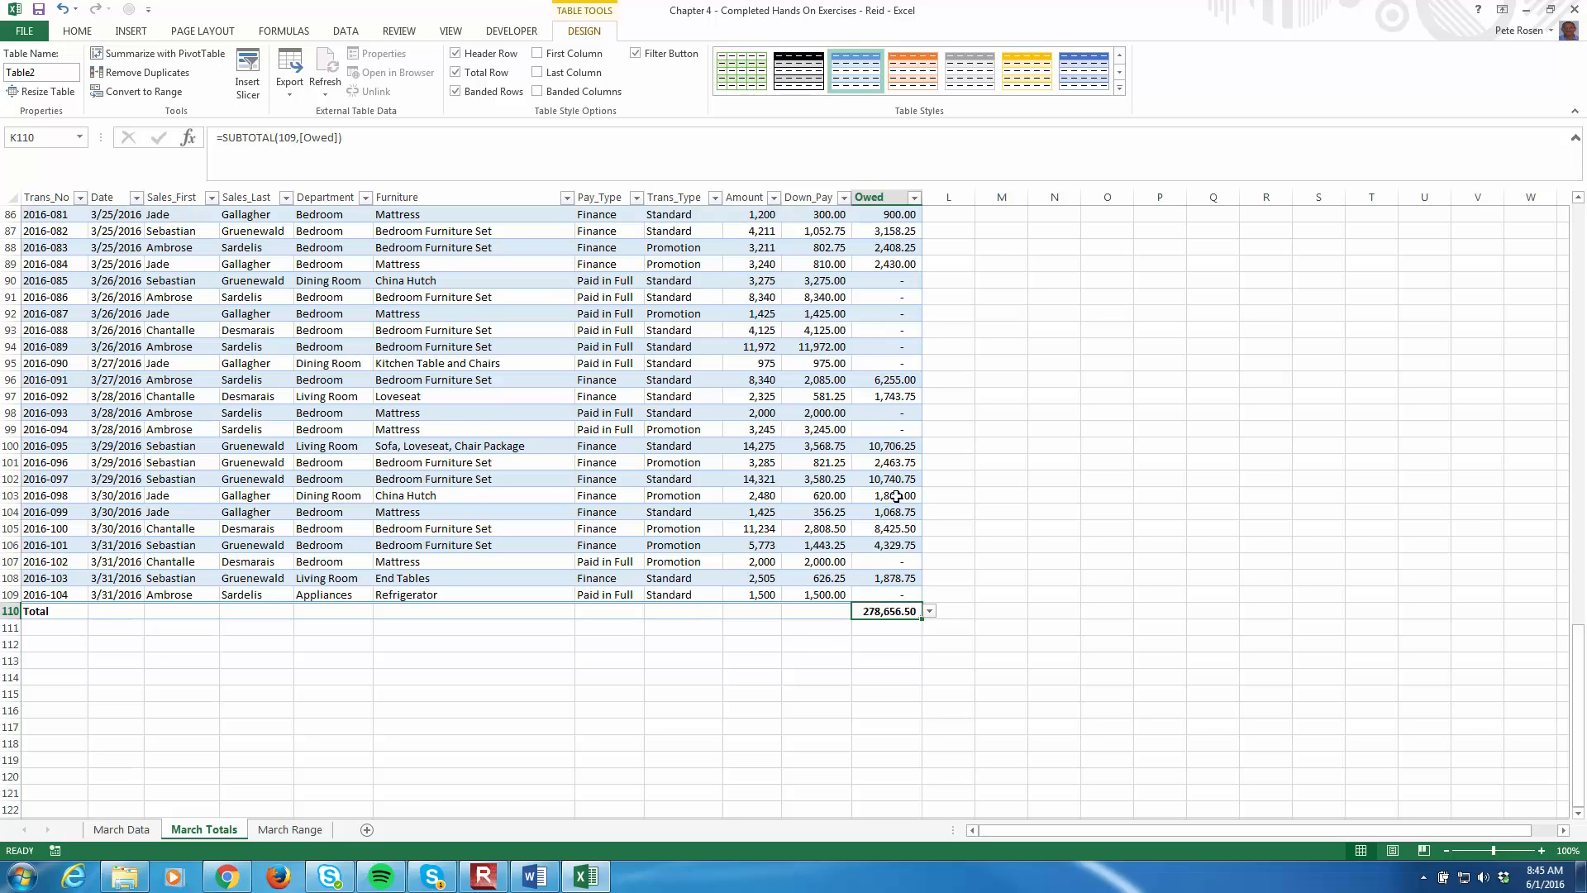
click(930, 612)
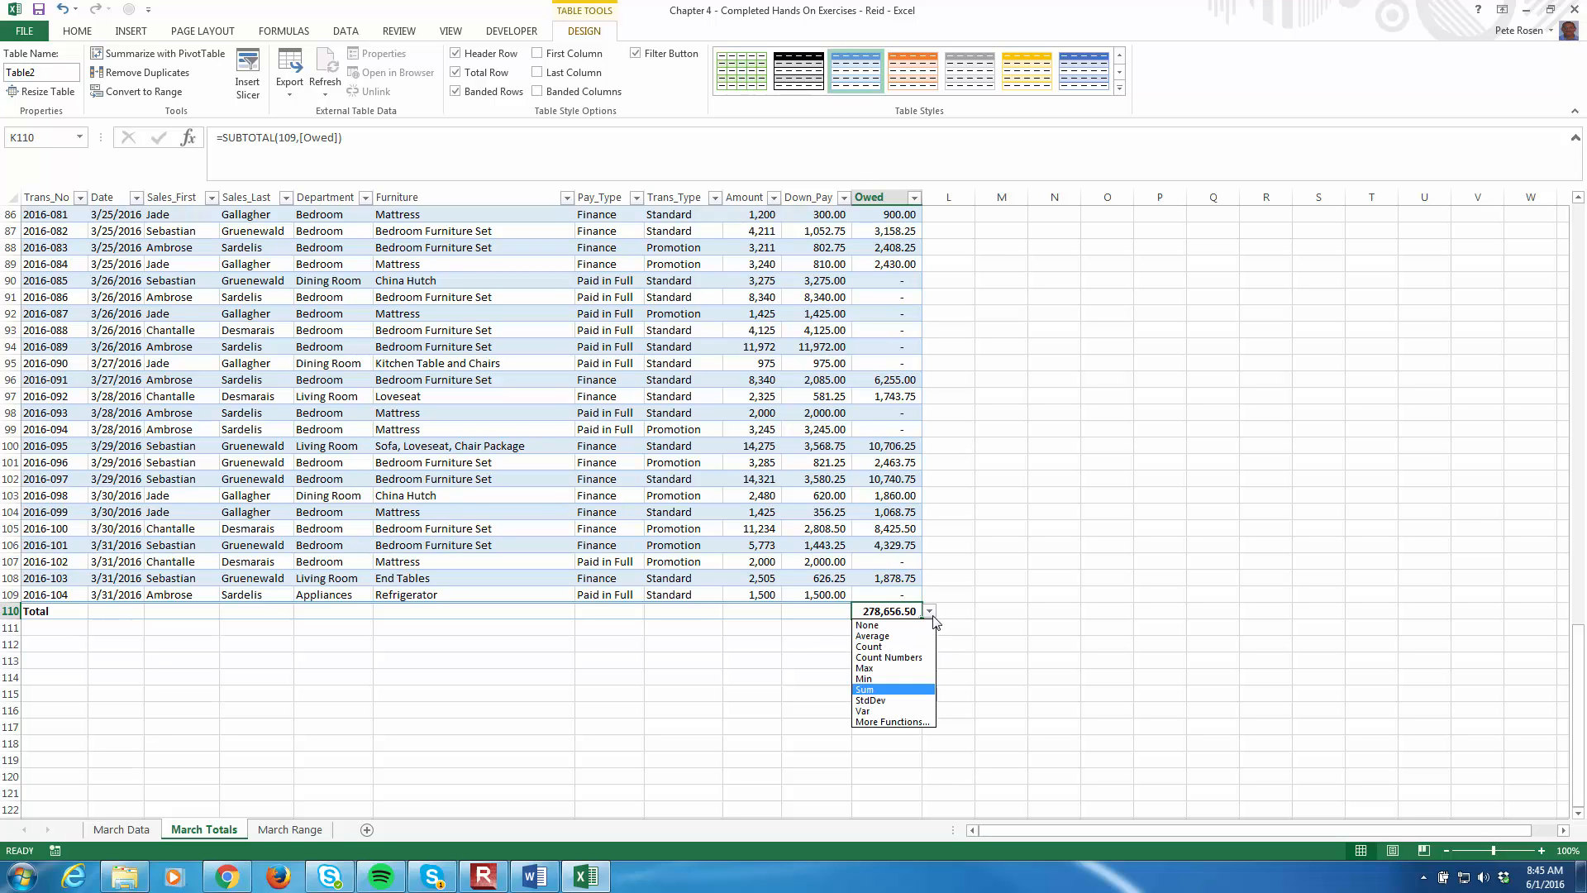
click(820, 616)
click(821, 613)
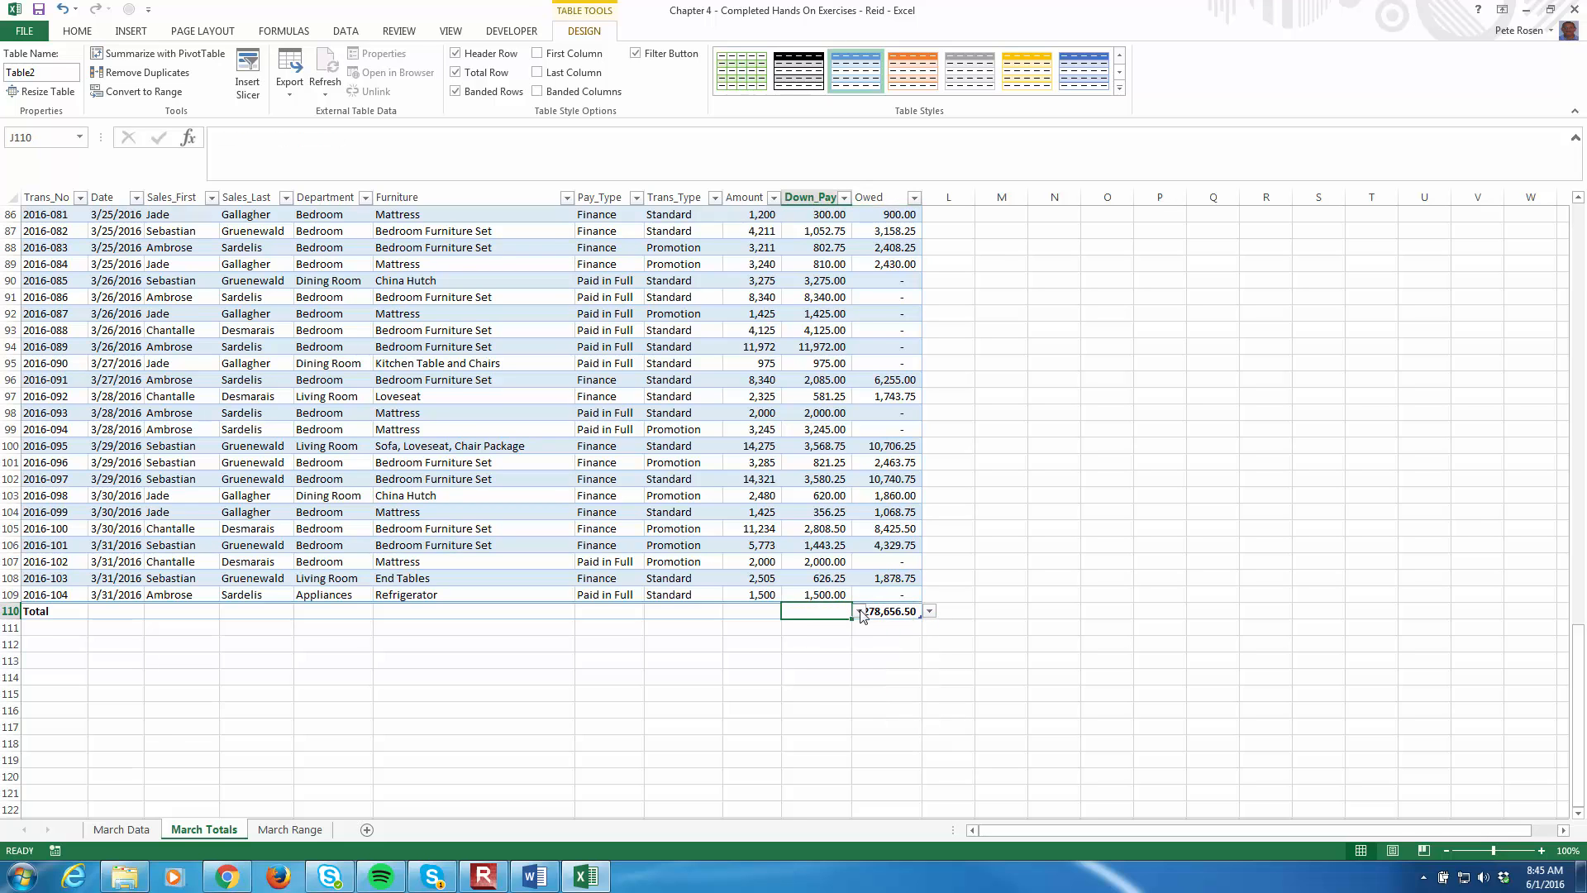
click(859, 612)
click(798, 689)
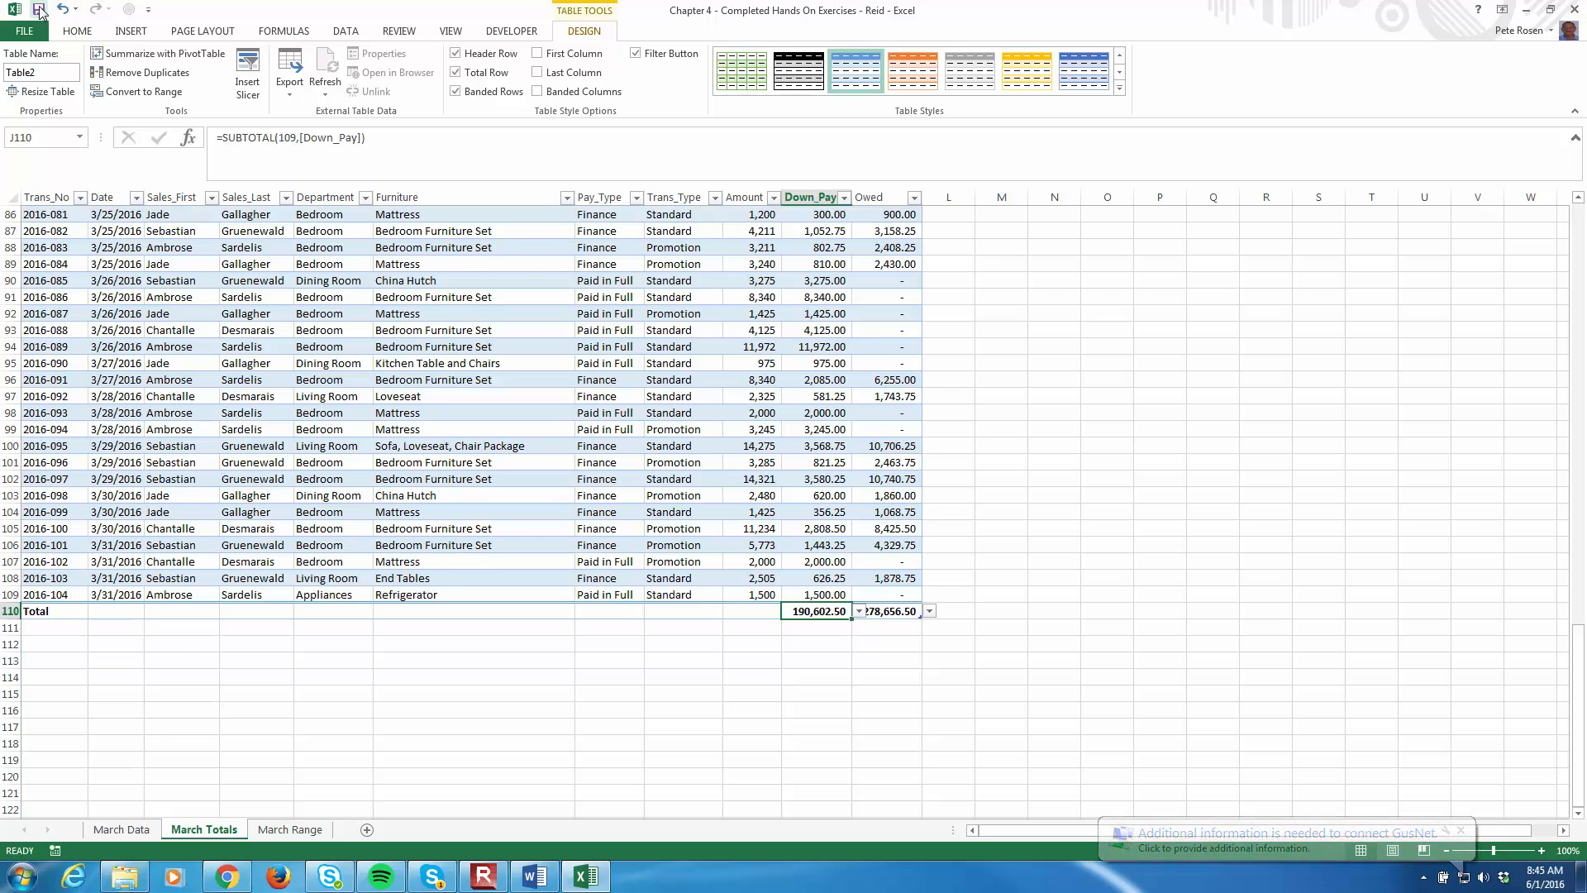
Step: Filter the Sales_Last column to only the second salesperson listed, and review the filtered rows and their totals
scroll(226, 361, up, 20)
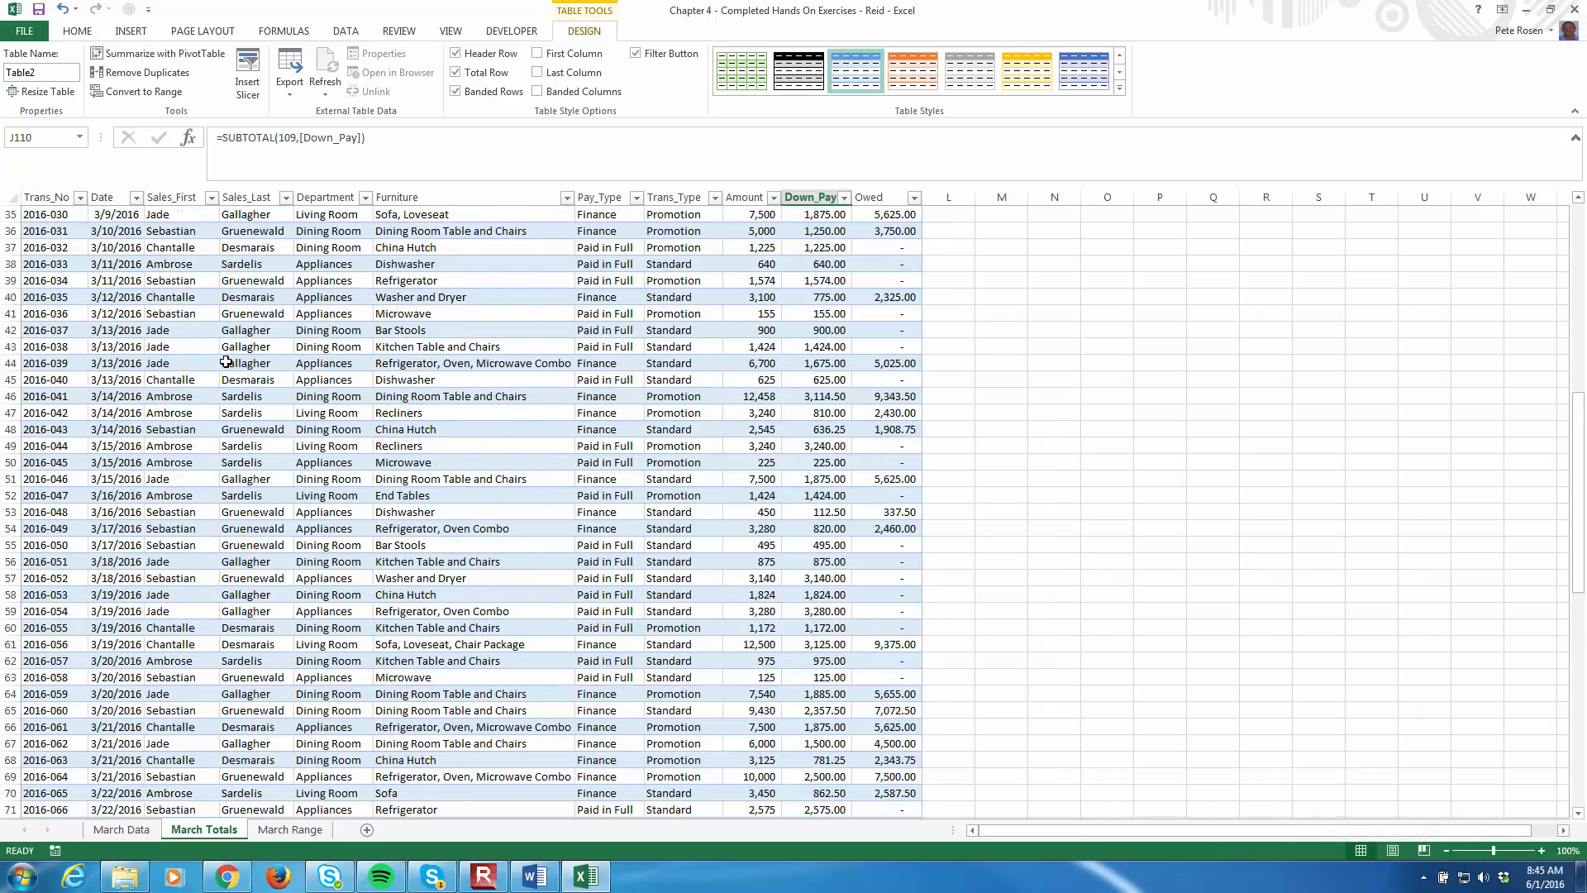
scroll(225, 362, down, 20)
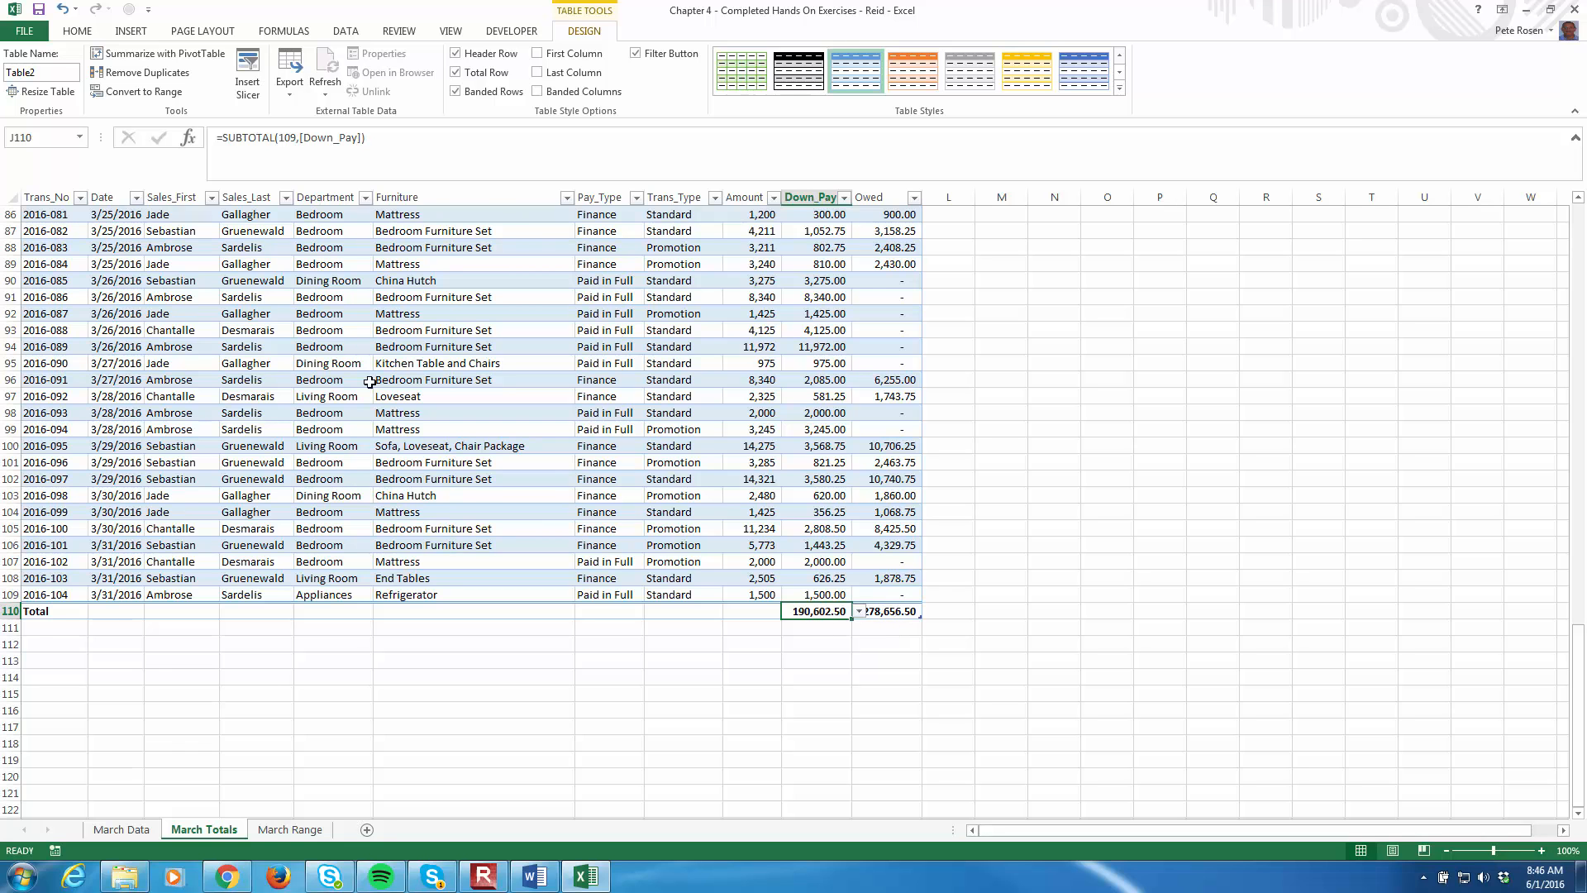
scroll(370, 382, up, 17)
click(285, 201)
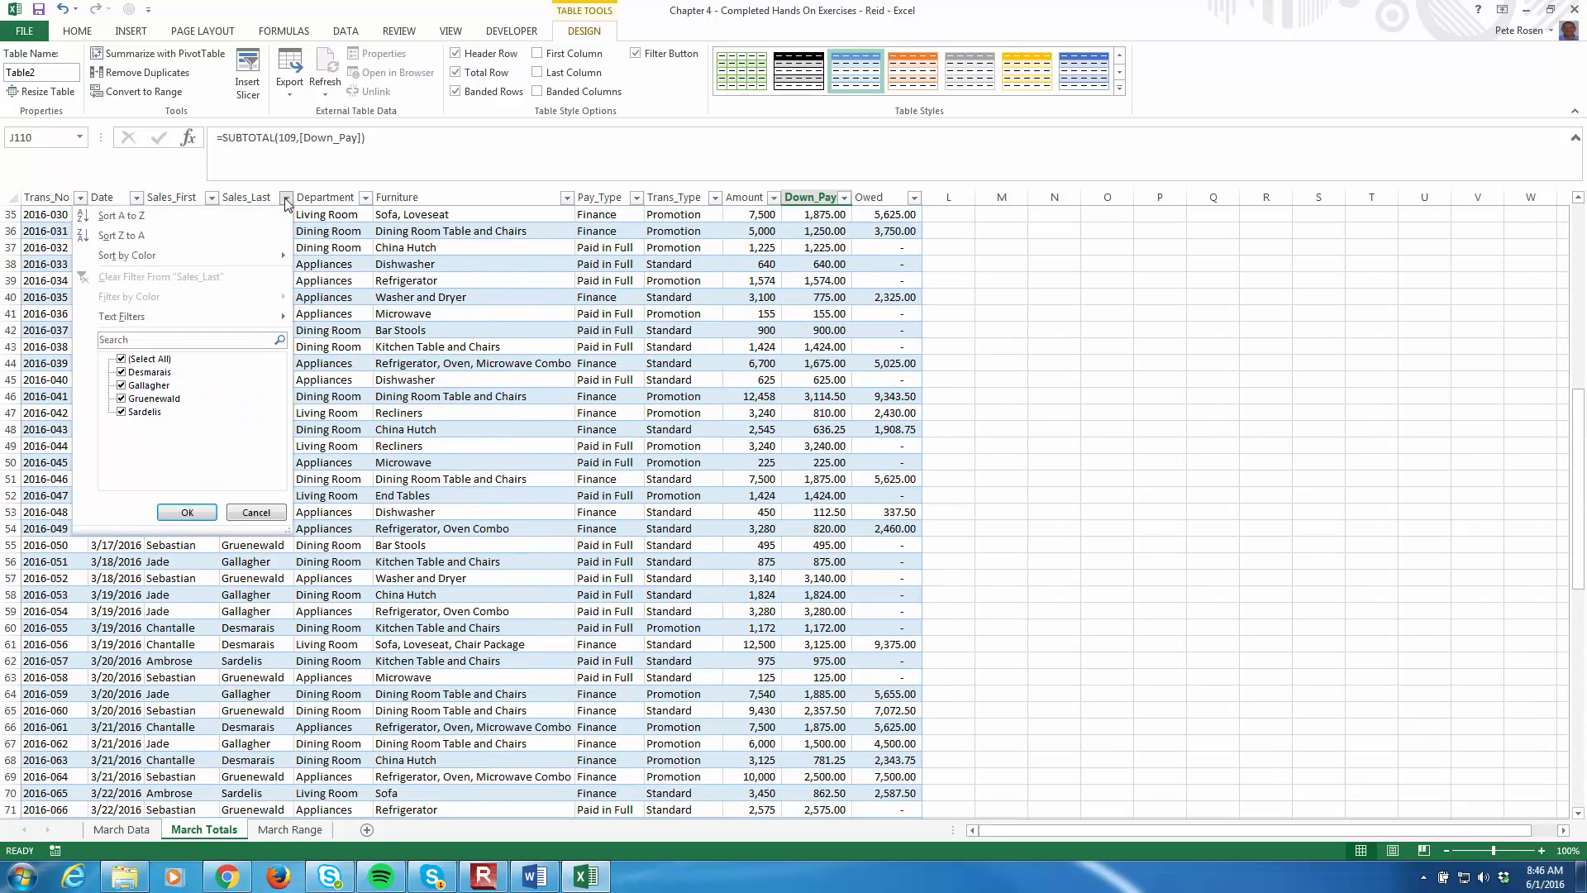
click(139, 359)
click(135, 385)
click(187, 513)
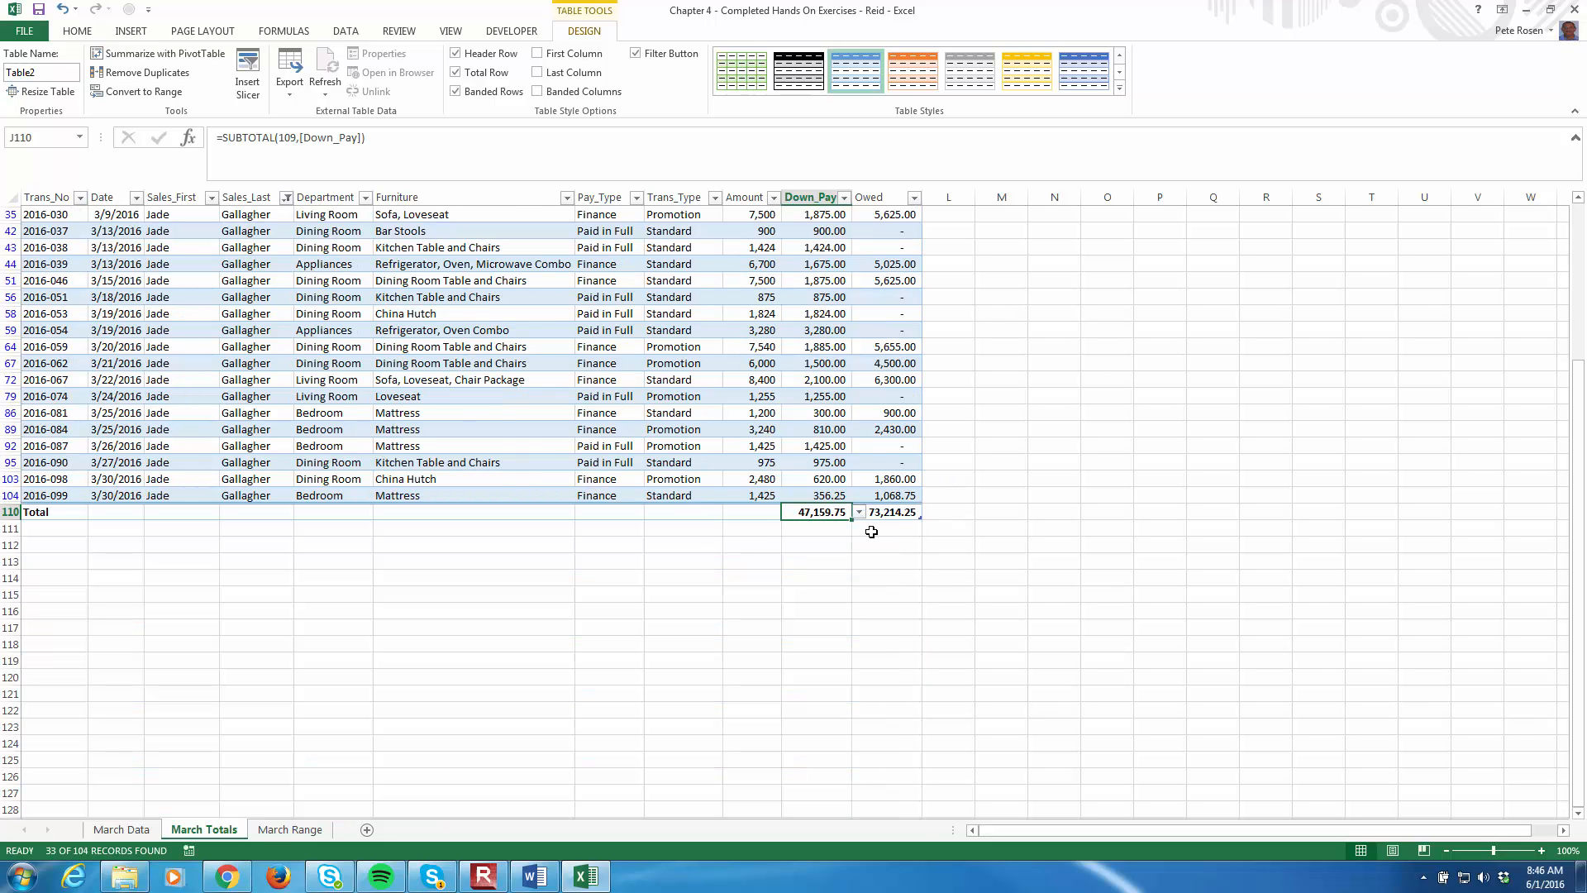
scroll(322, 425, up, 8)
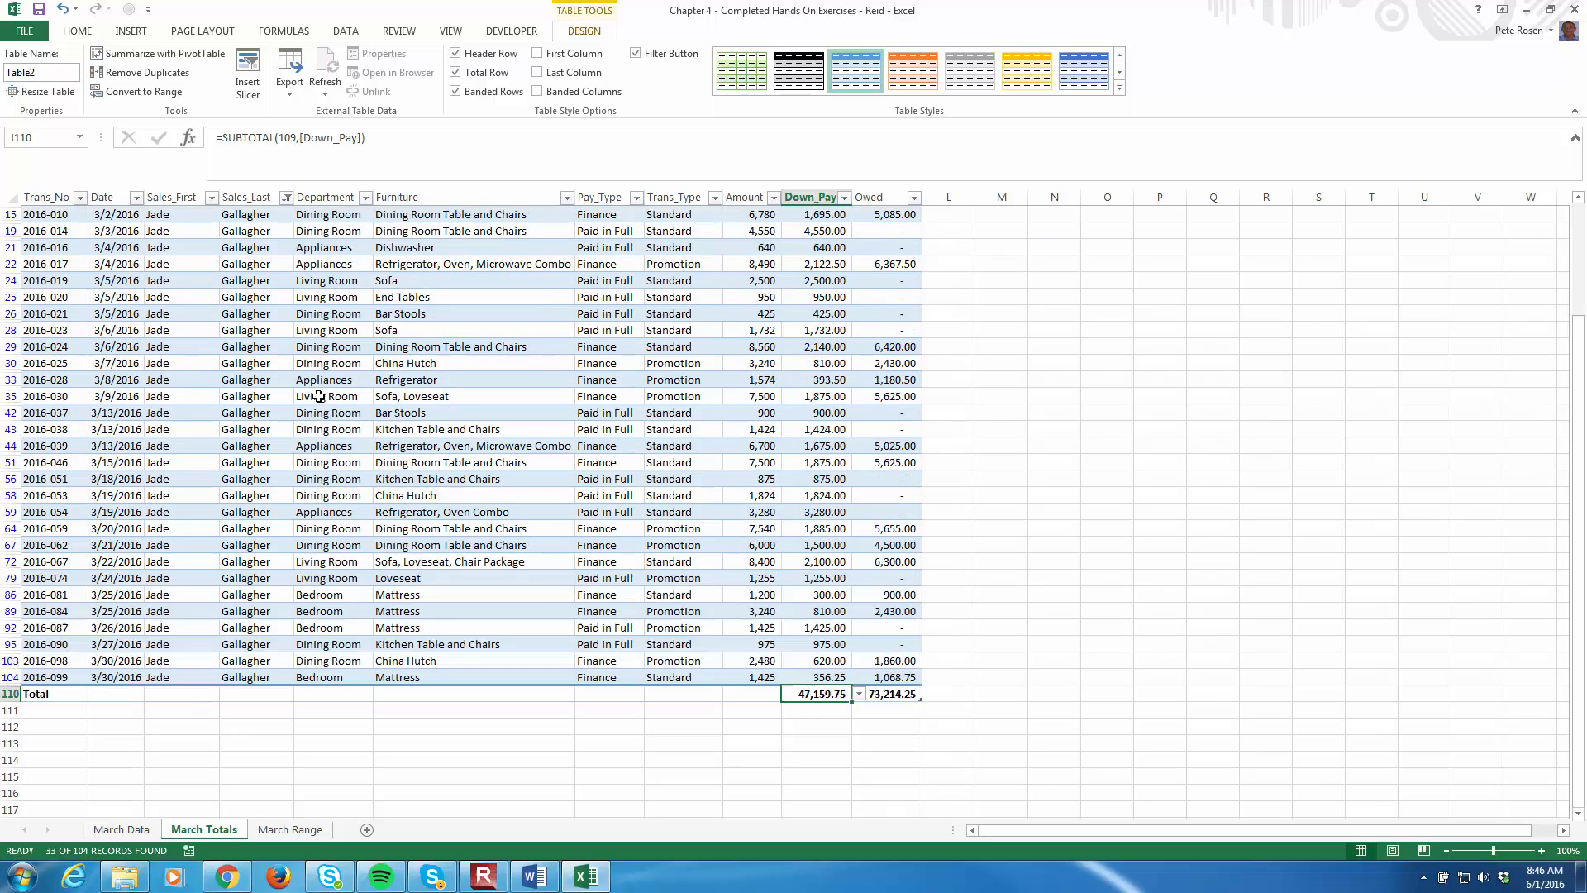
scroll(340, 414, down, 5)
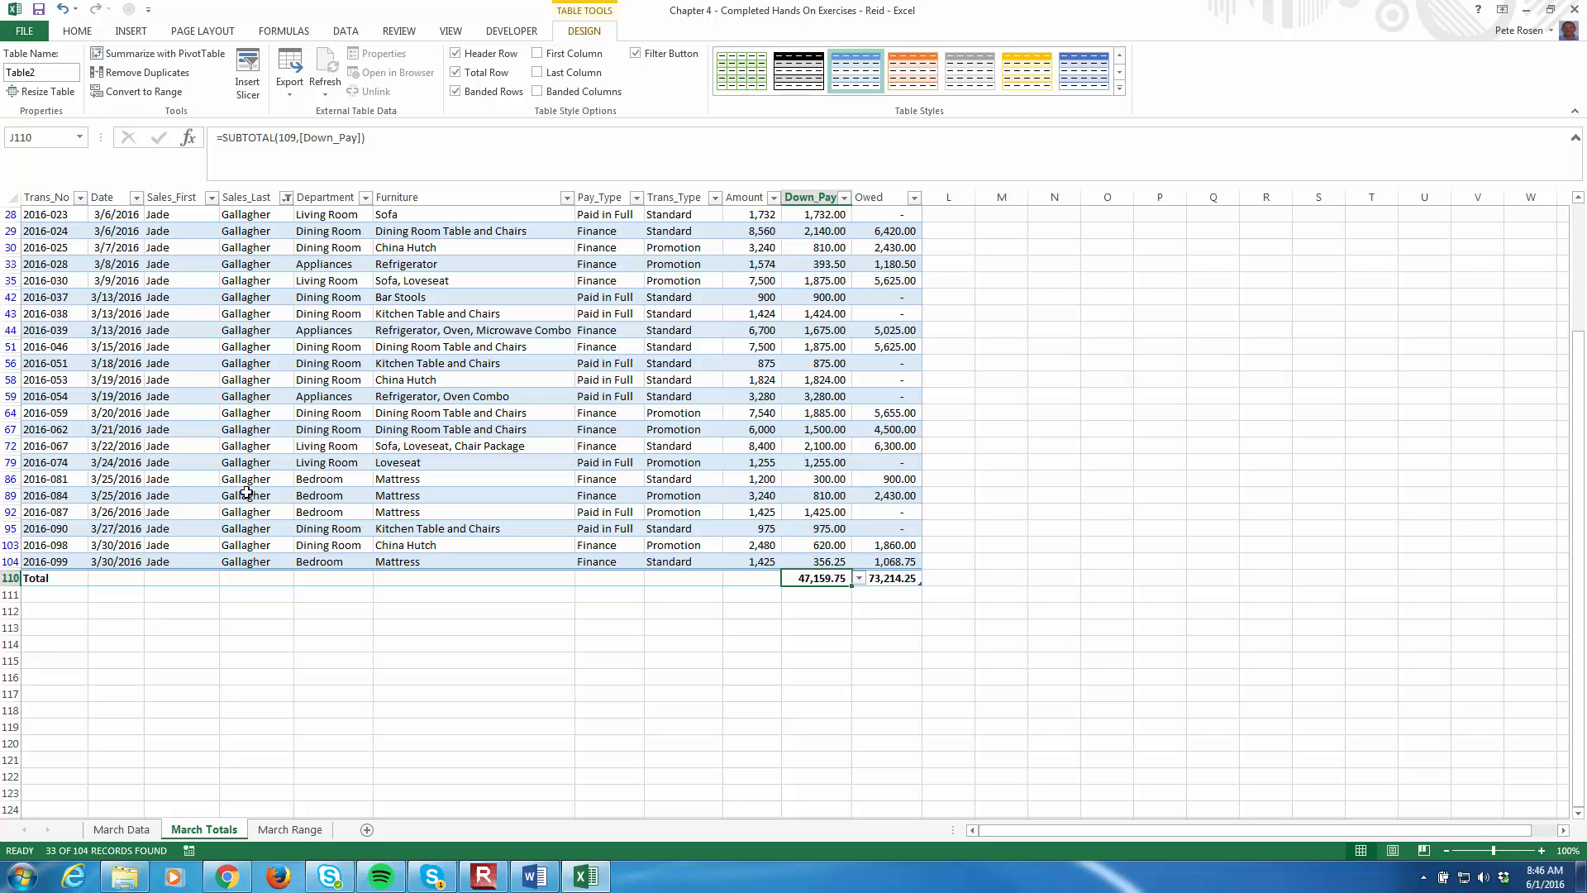
Step: Examine the table on the March Range sheet down to its total row to see which columns are totalled
click(300, 830)
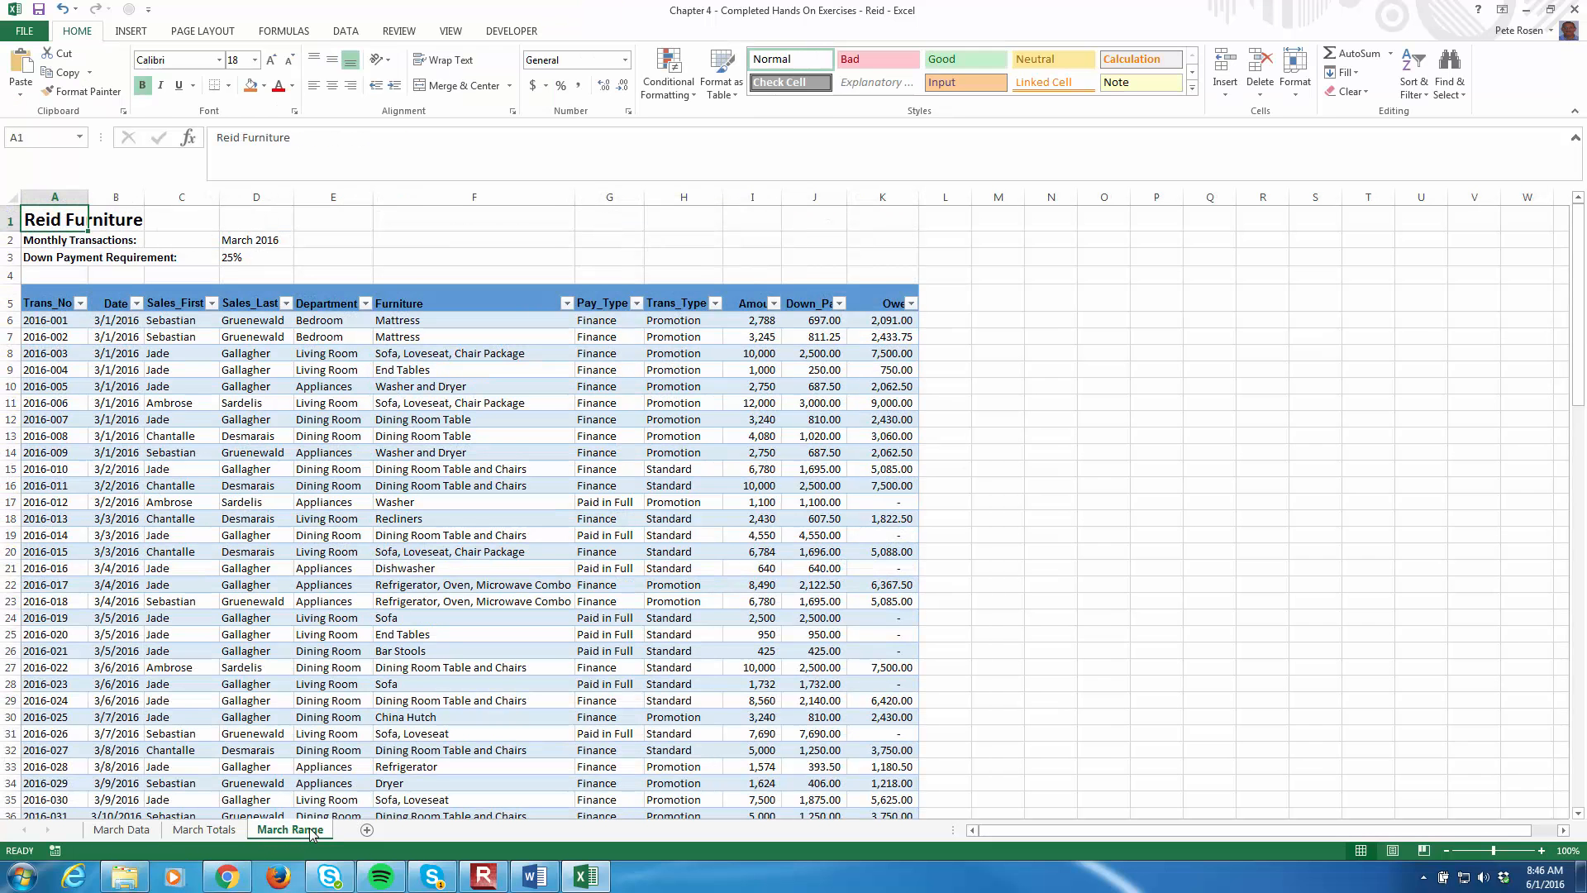
scroll(343, 430, down, 19)
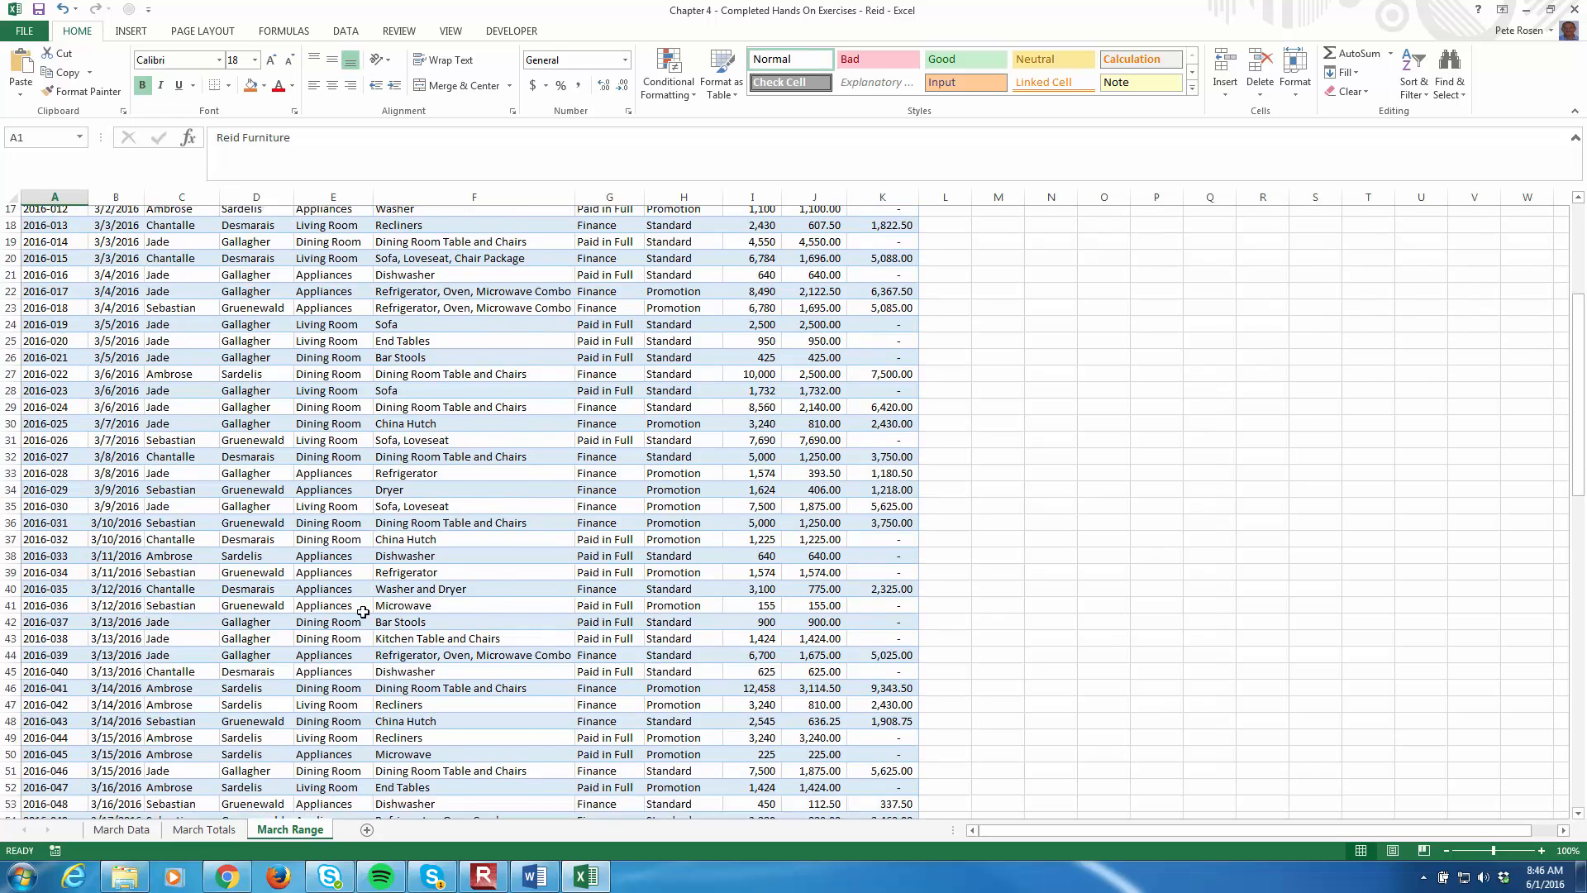
scroll(360, 609, down, 6)
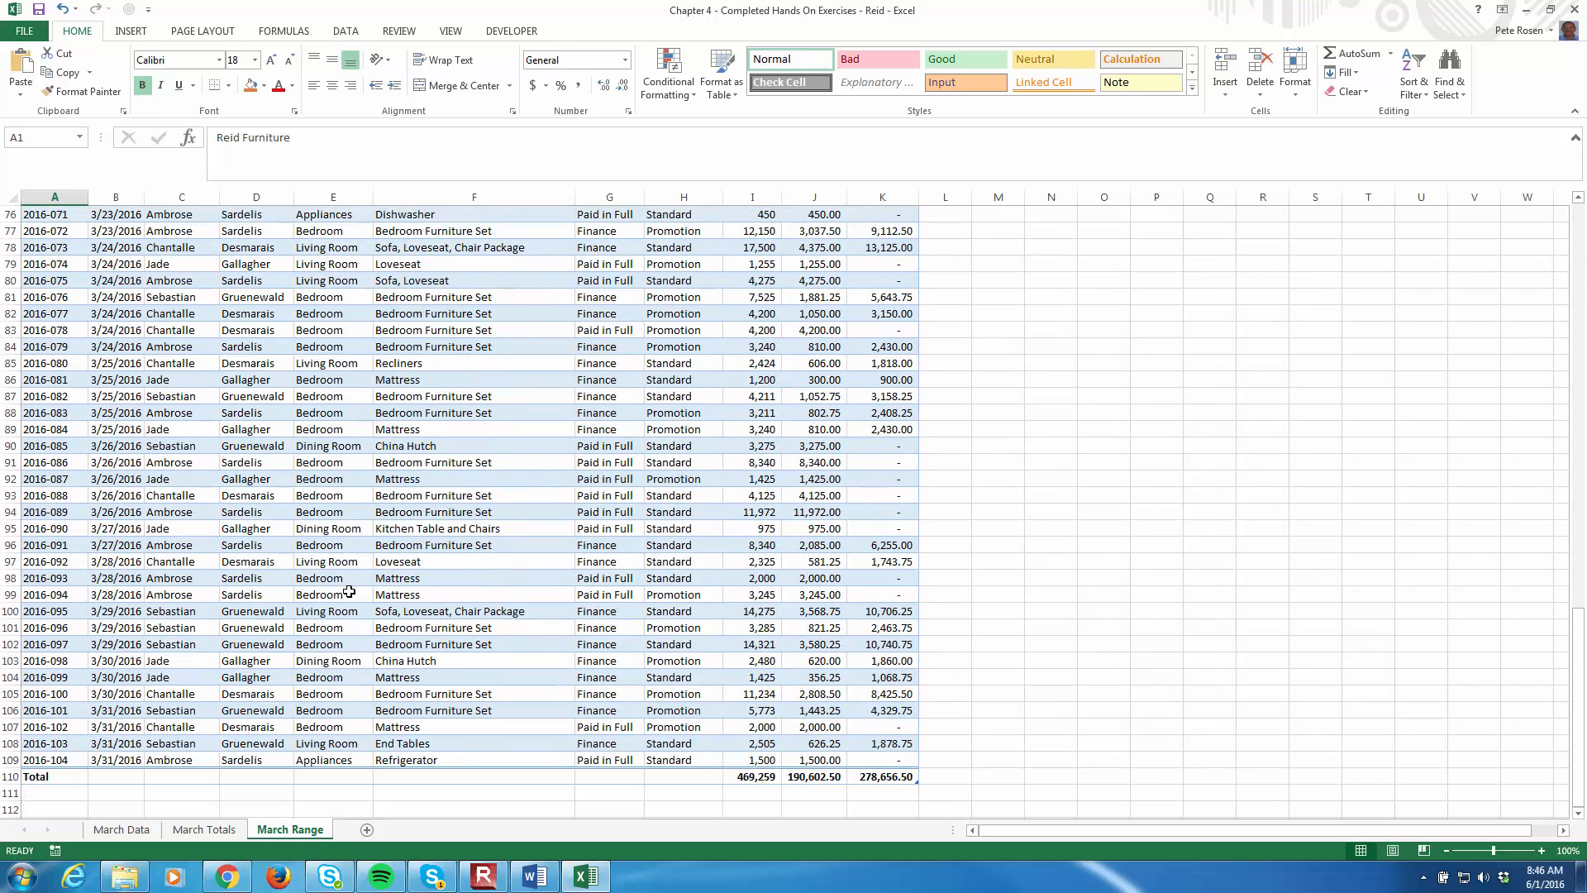
scroll(349, 592, up, 2)
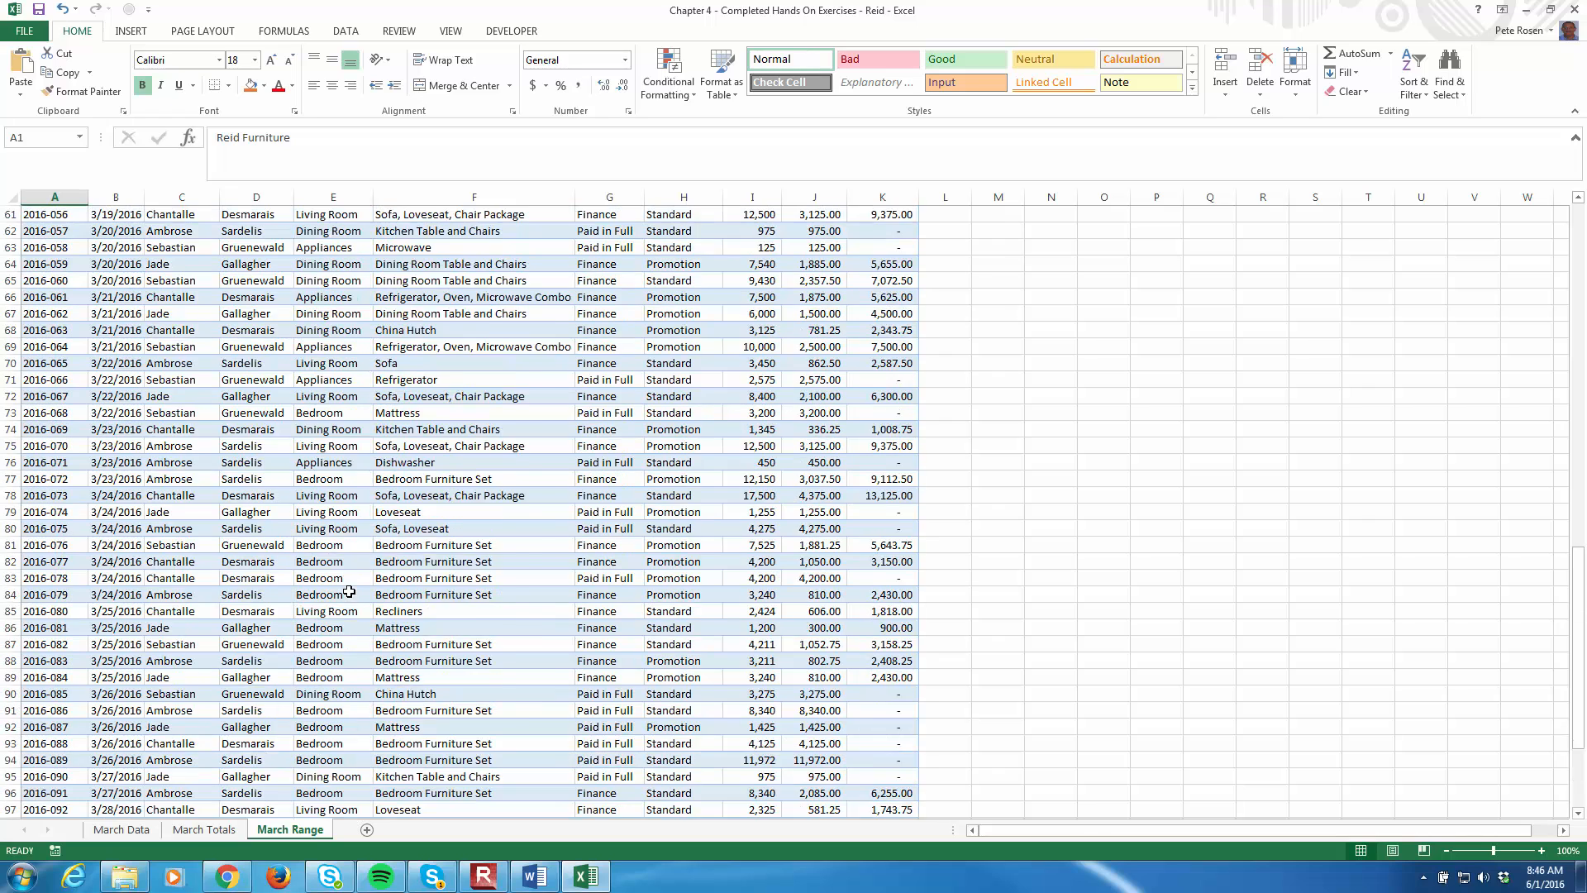
scroll(349, 591, down, 4)
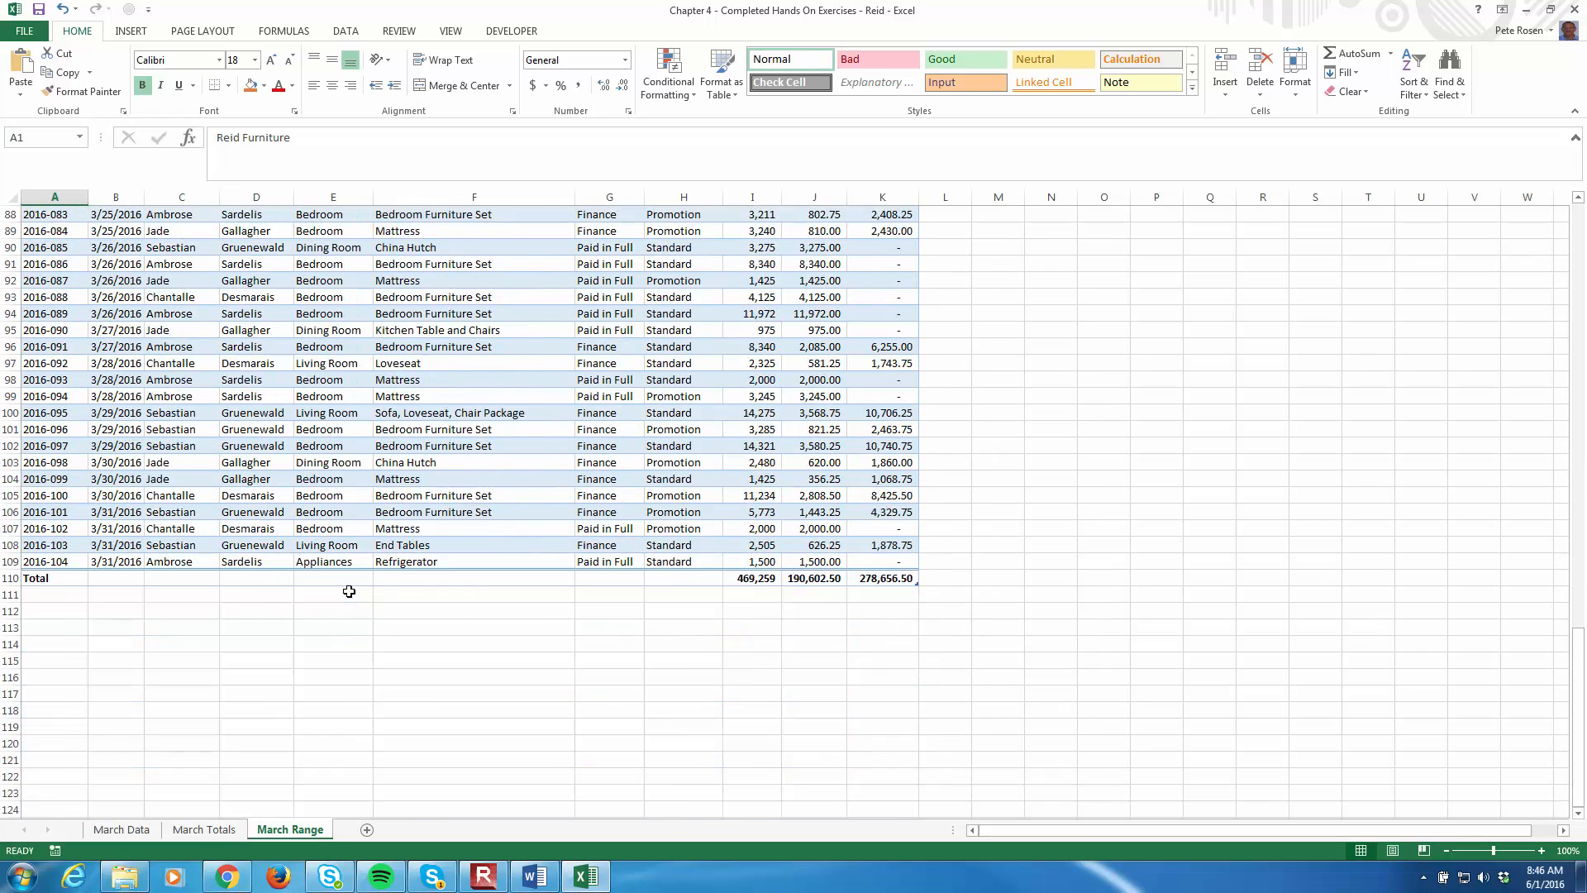
scroll(349, 592, up, 4)
scroll(348, 592, down, 7)
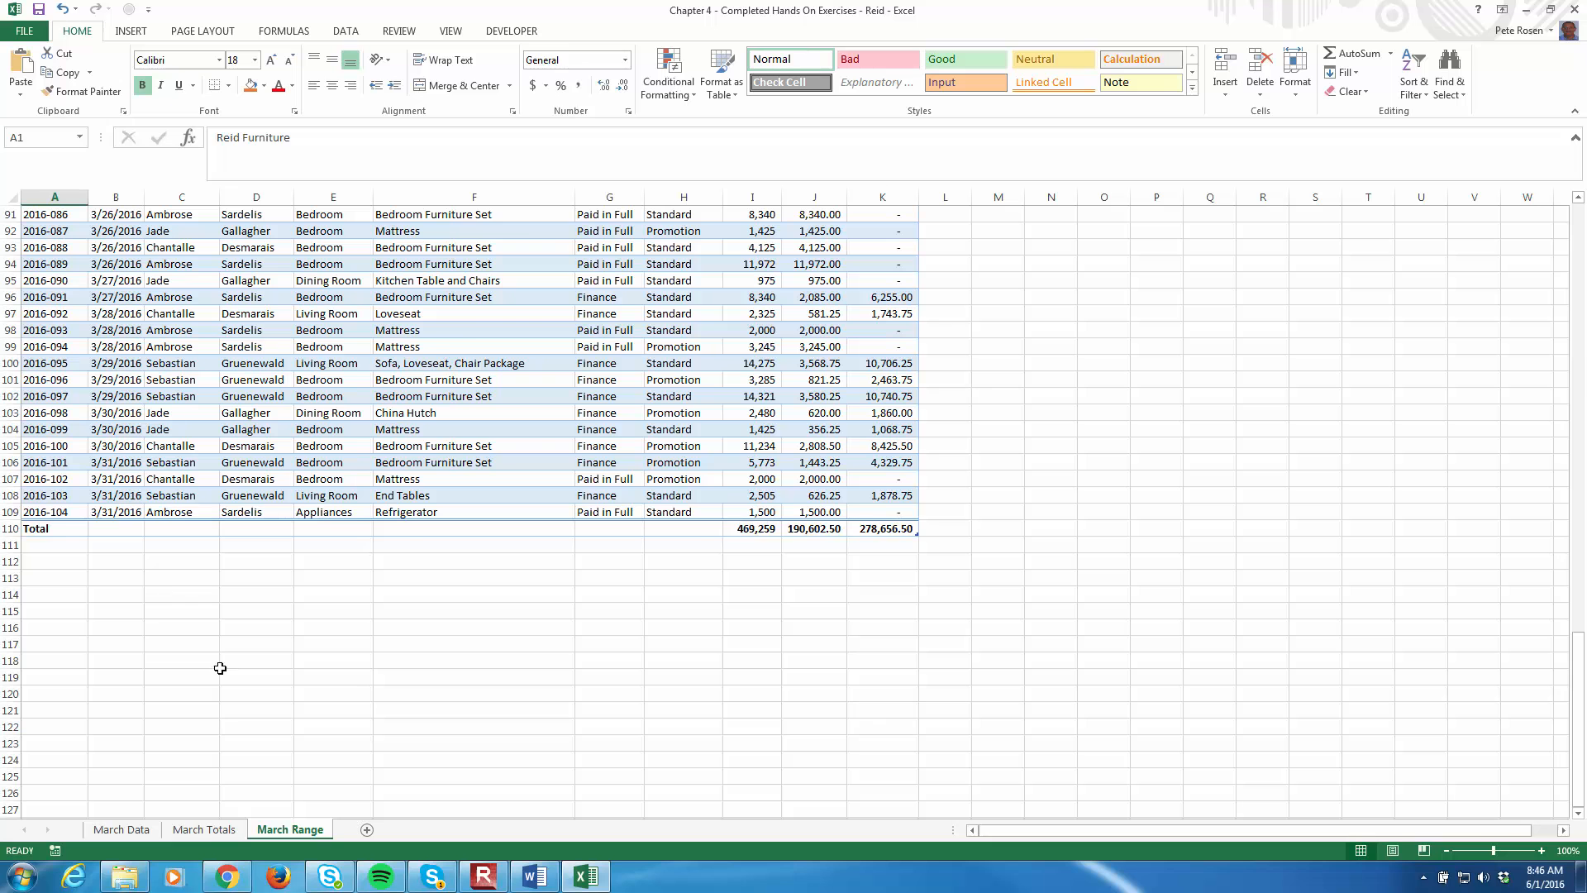
Step: On the March Totals sheet, set the Amount column's total in I110 to Sum
click(196, 830)
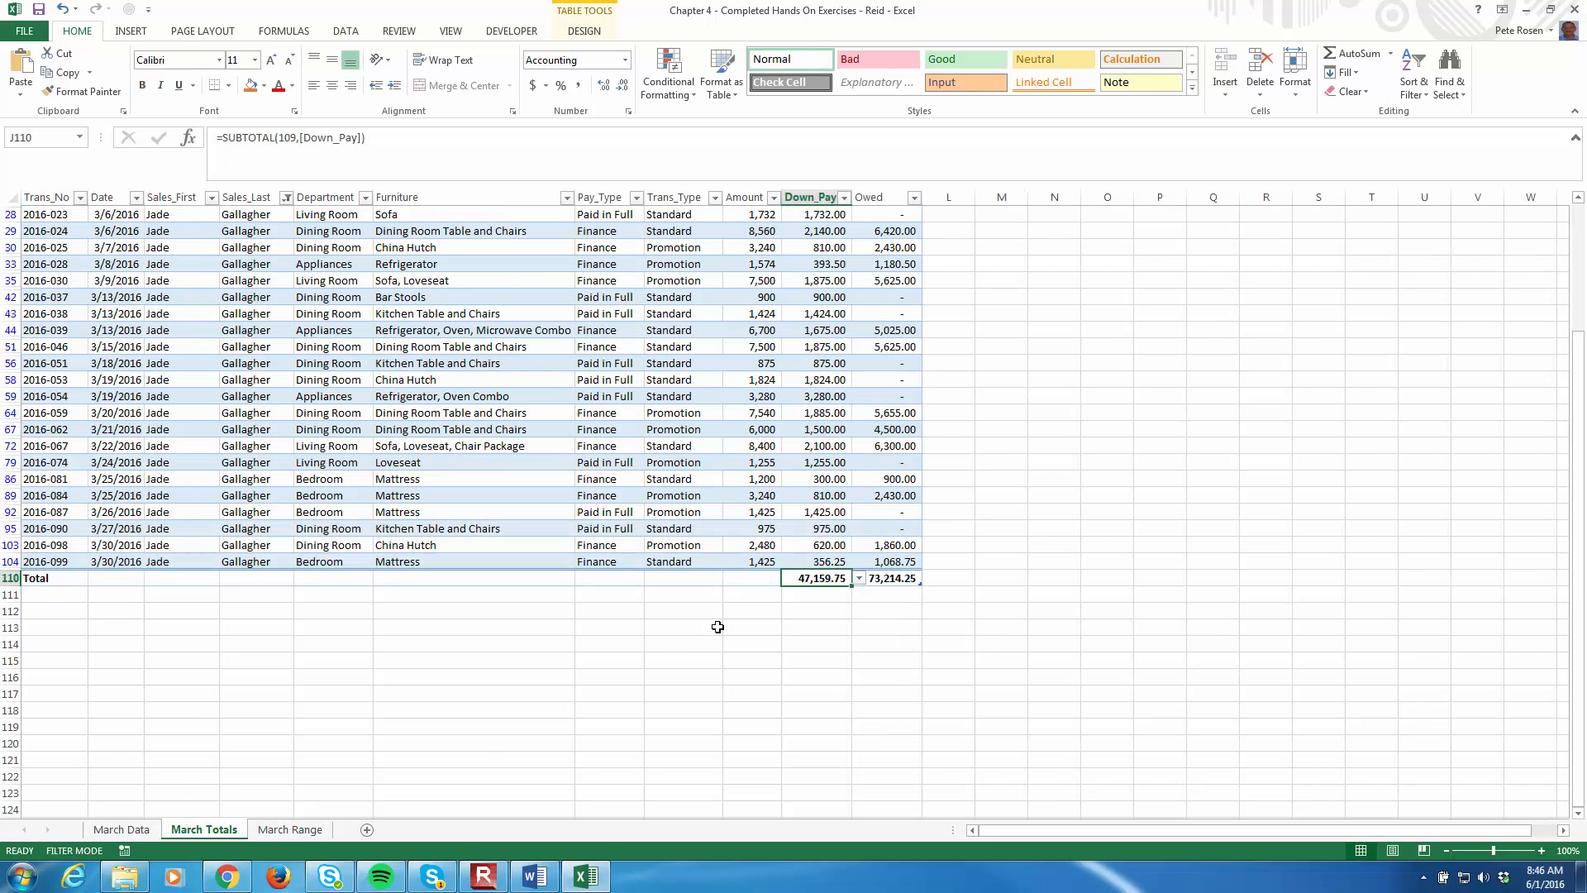
click(756, 578)
click(789, 578)
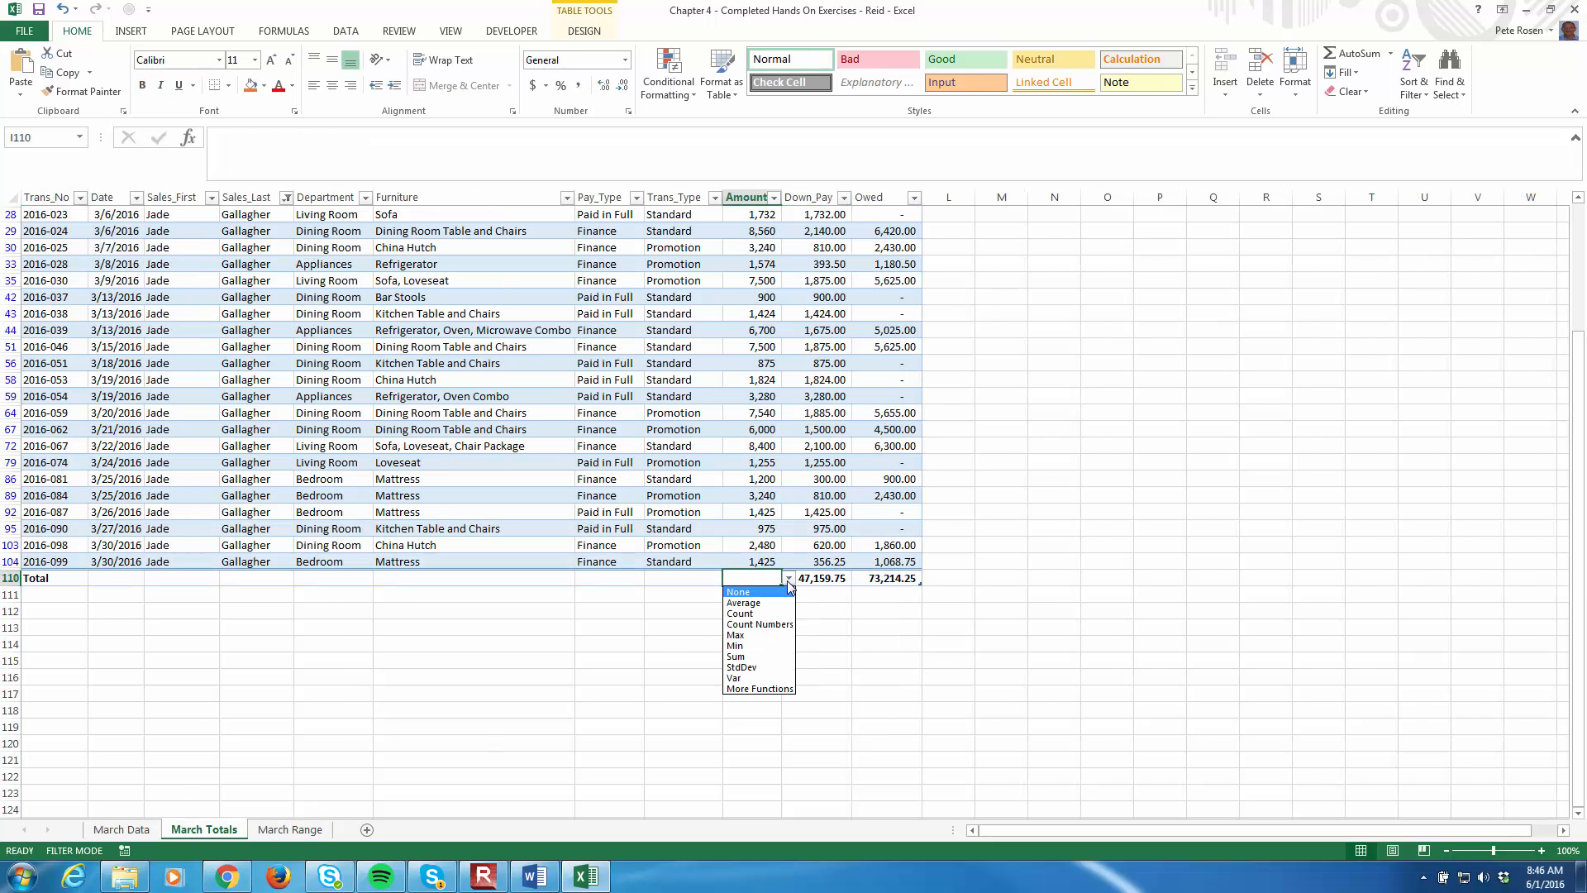
click(748, 655)
Step: Convert the table on the March Range sheet to a normal range and confirm the conversion
click(281, 829)
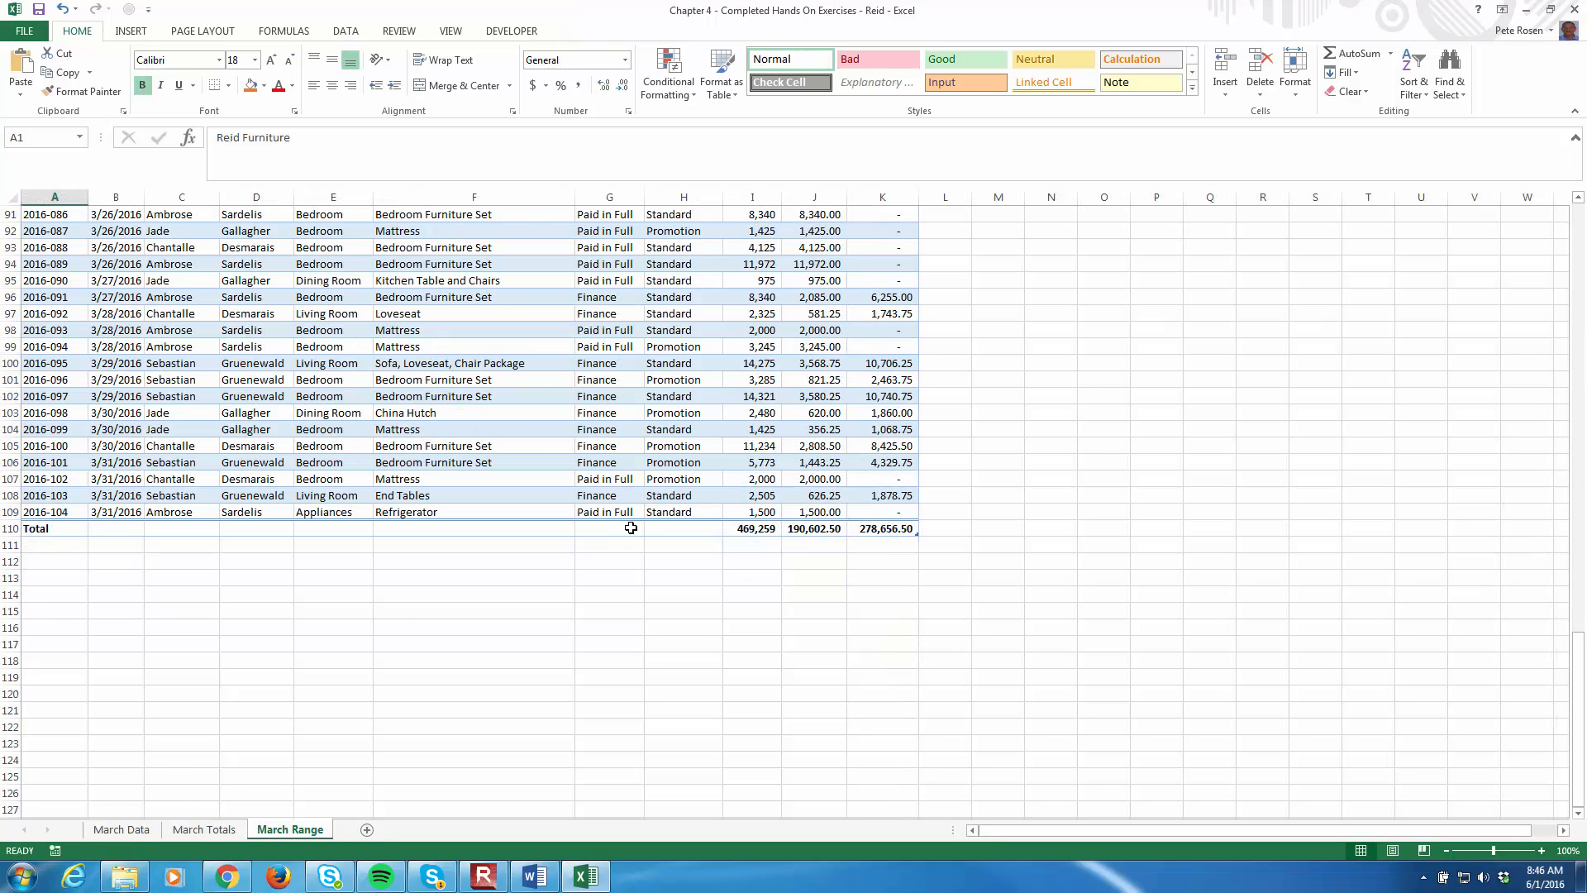
scroll(742, 547, up, 20)
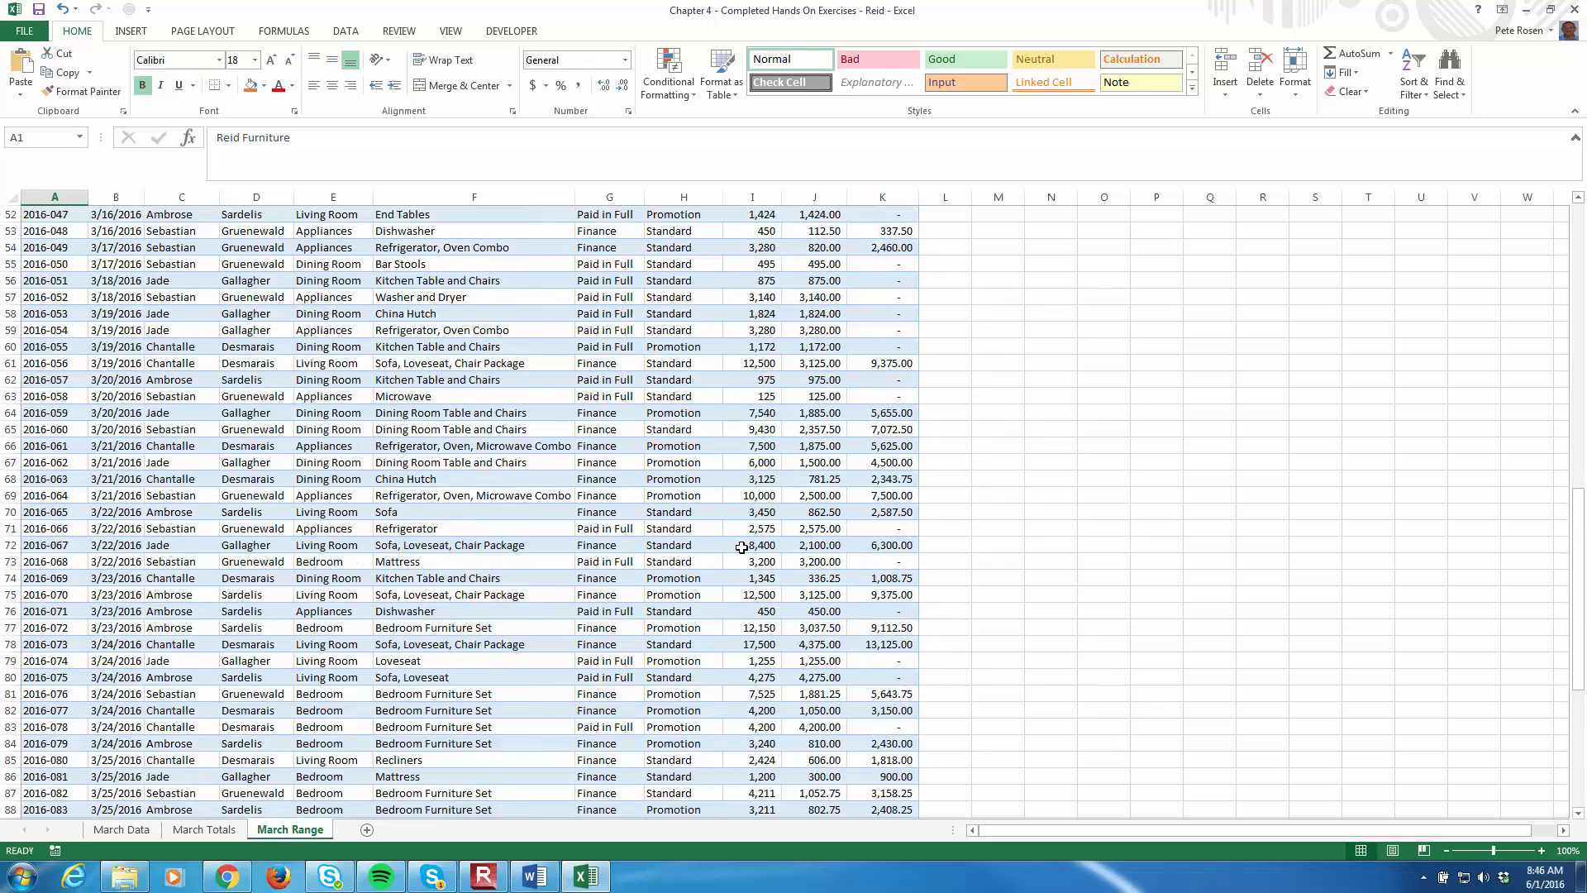
scroll(741, 547, up, 9)
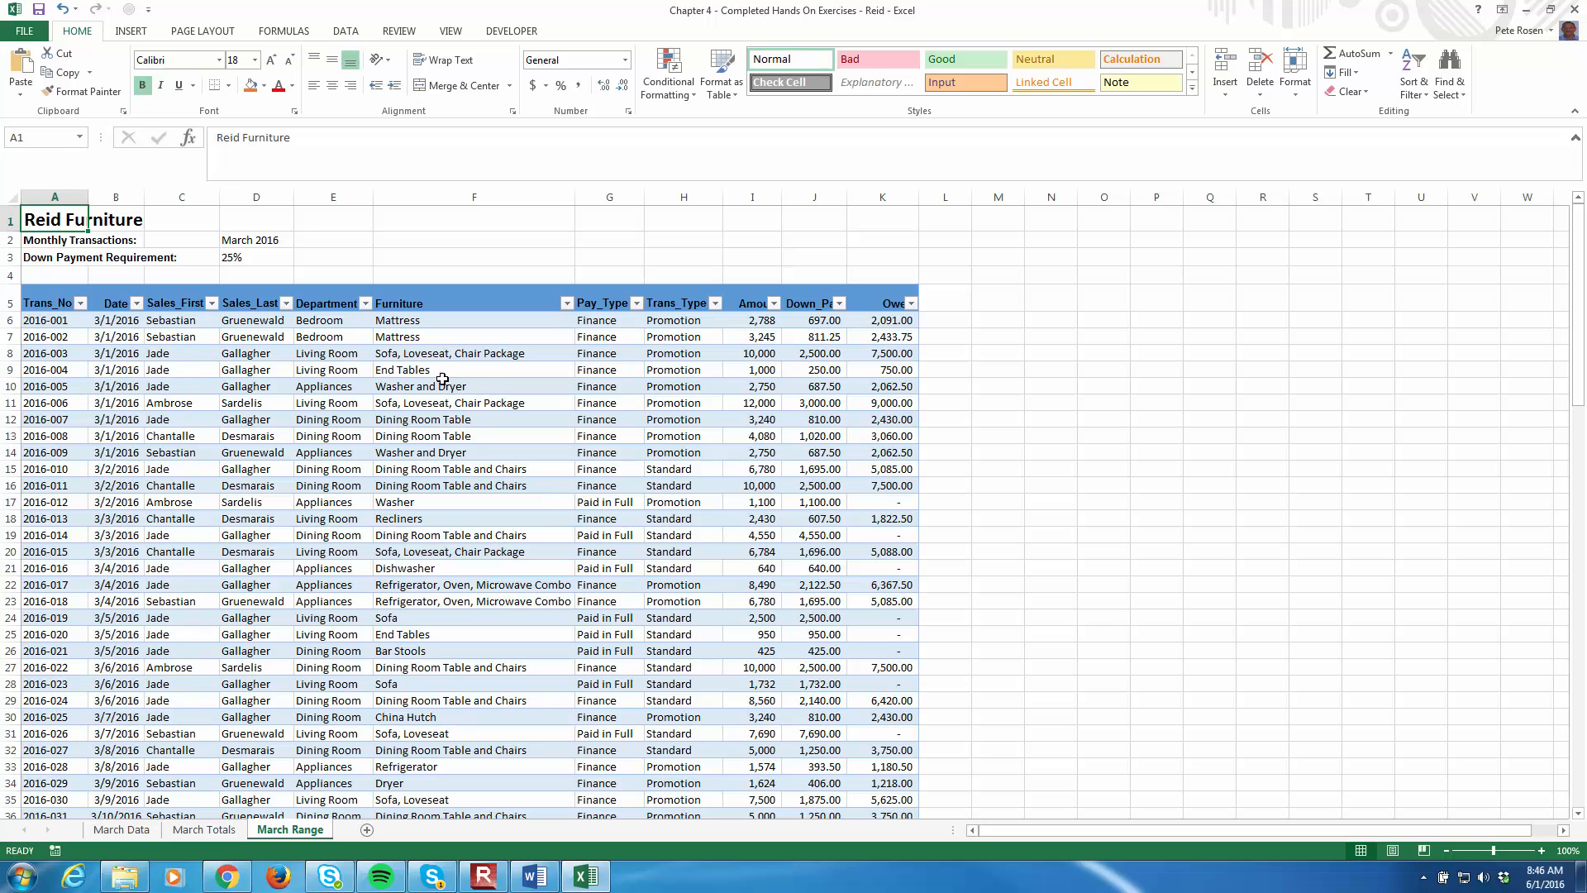
click(332, 355)
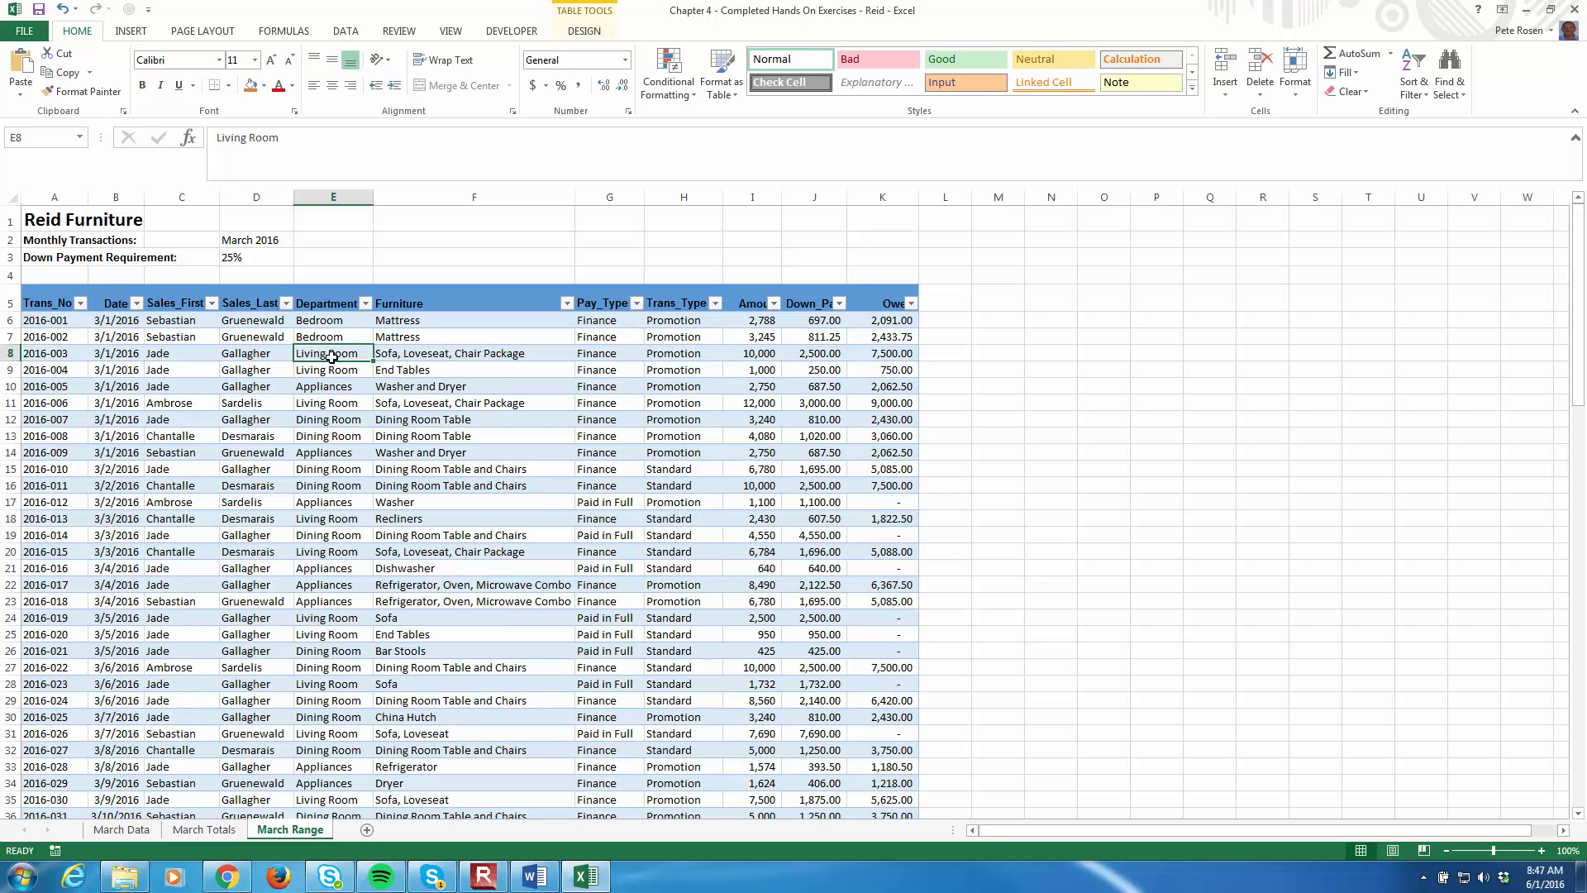
click(584, 31)
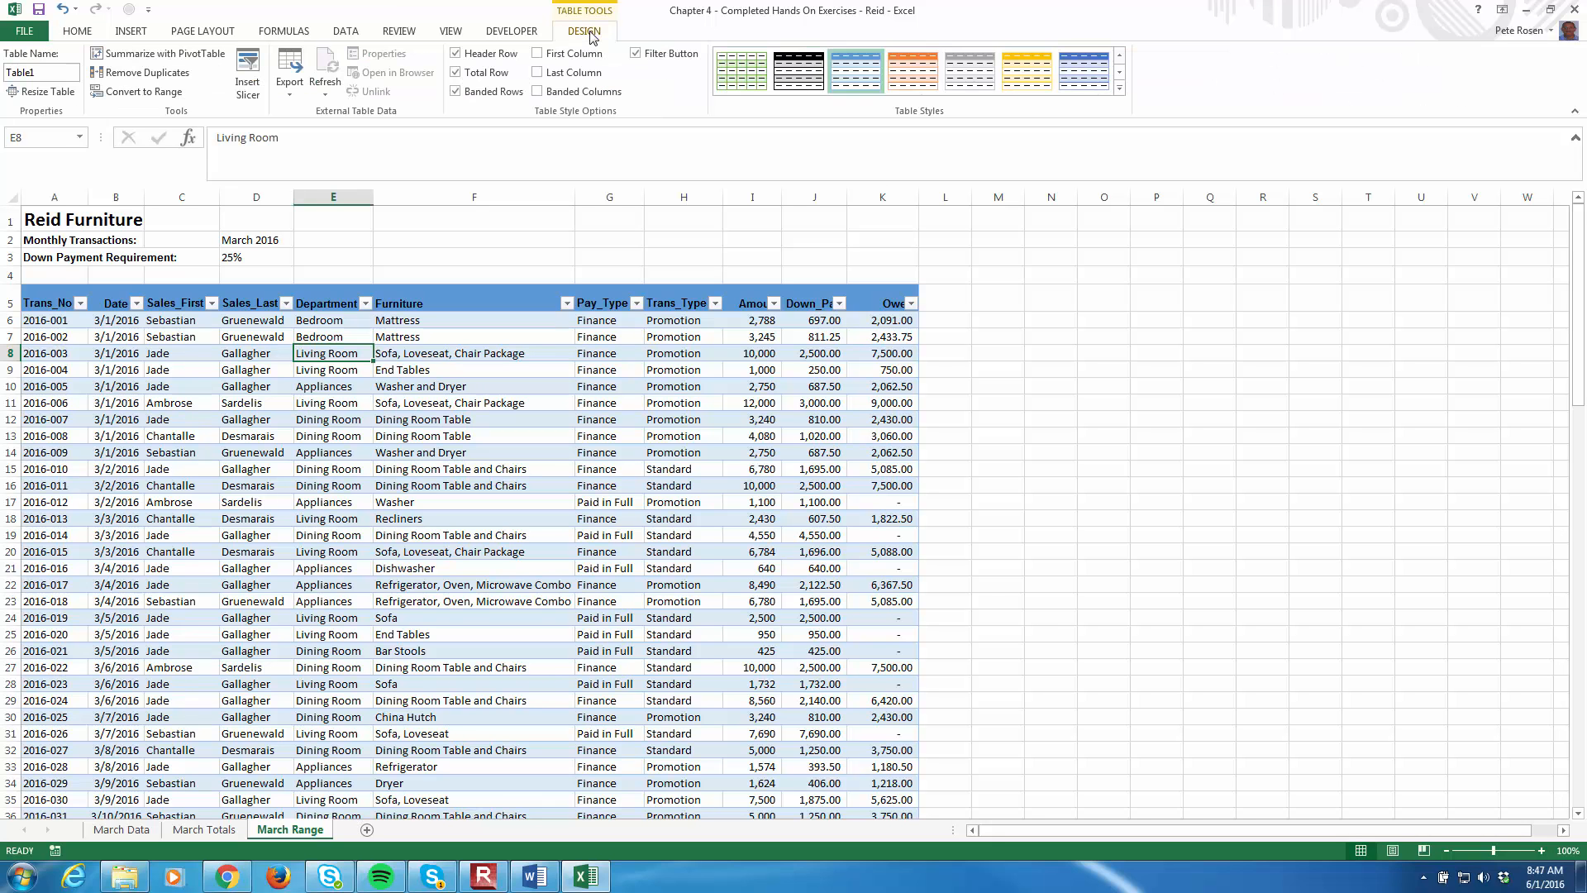
click(124, 93)
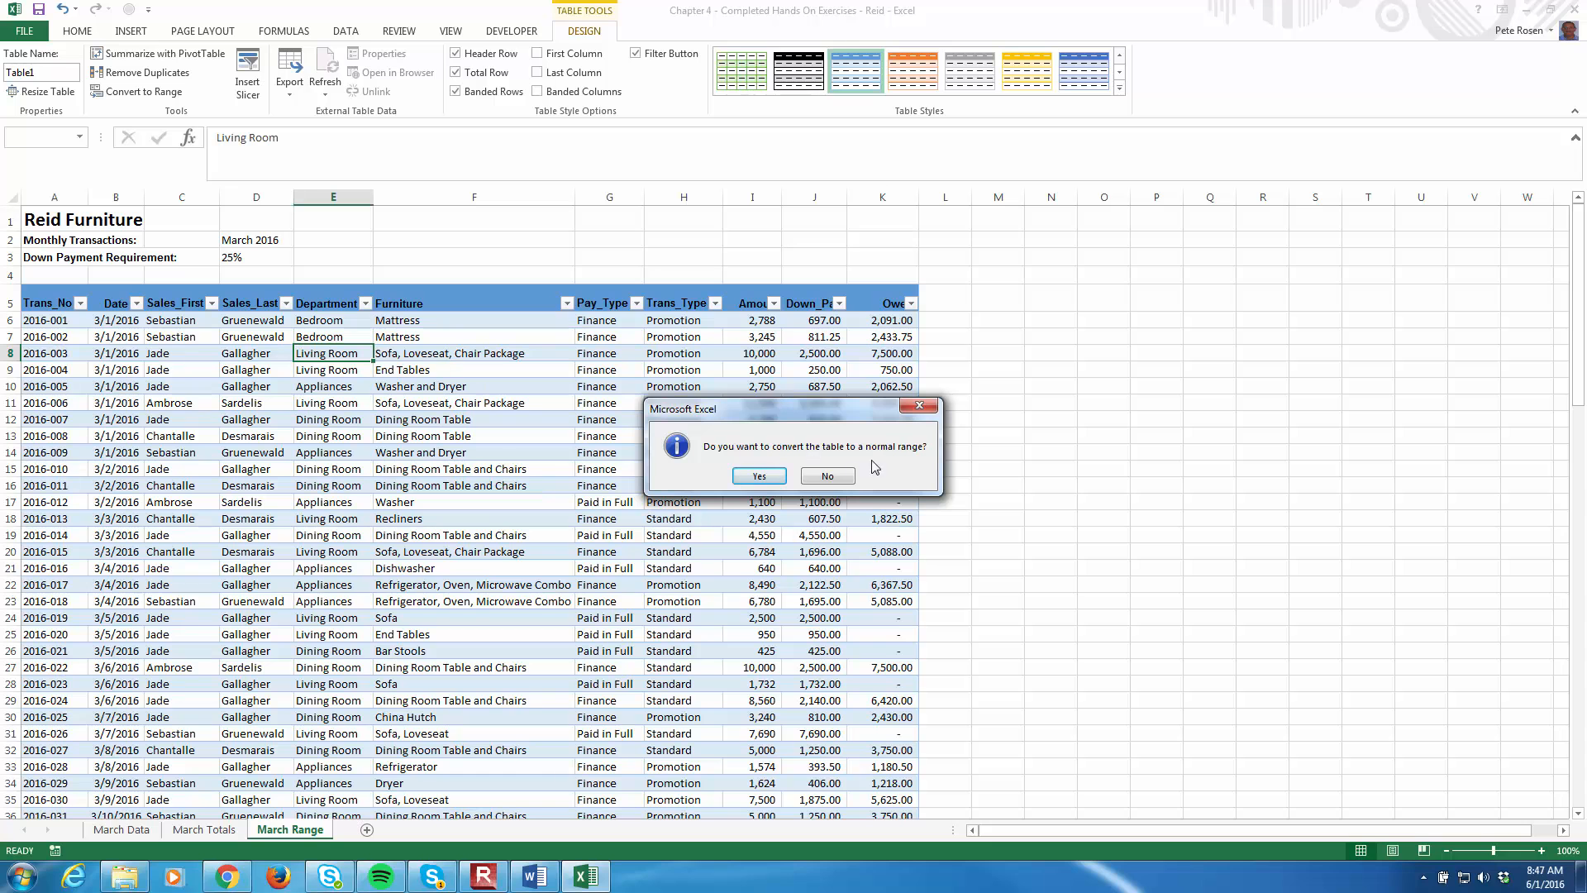
click(756, 477)
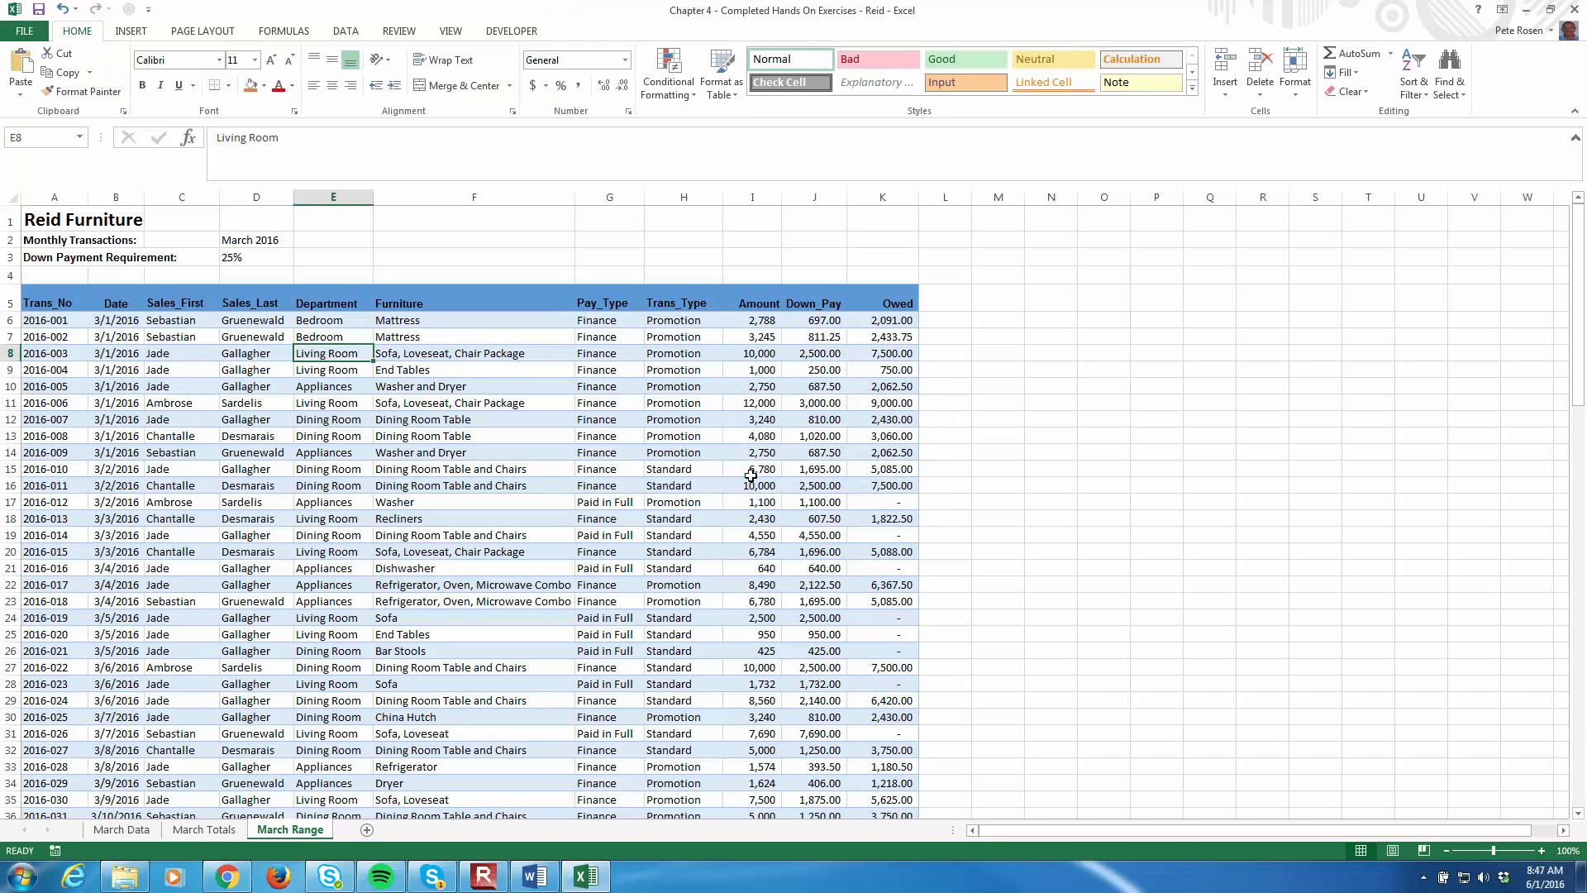
Step: Examine the converted March Range data from the header row to the total row for remaining formatting and table features
click(509, 483)
scroll(499, 512, down, 20)
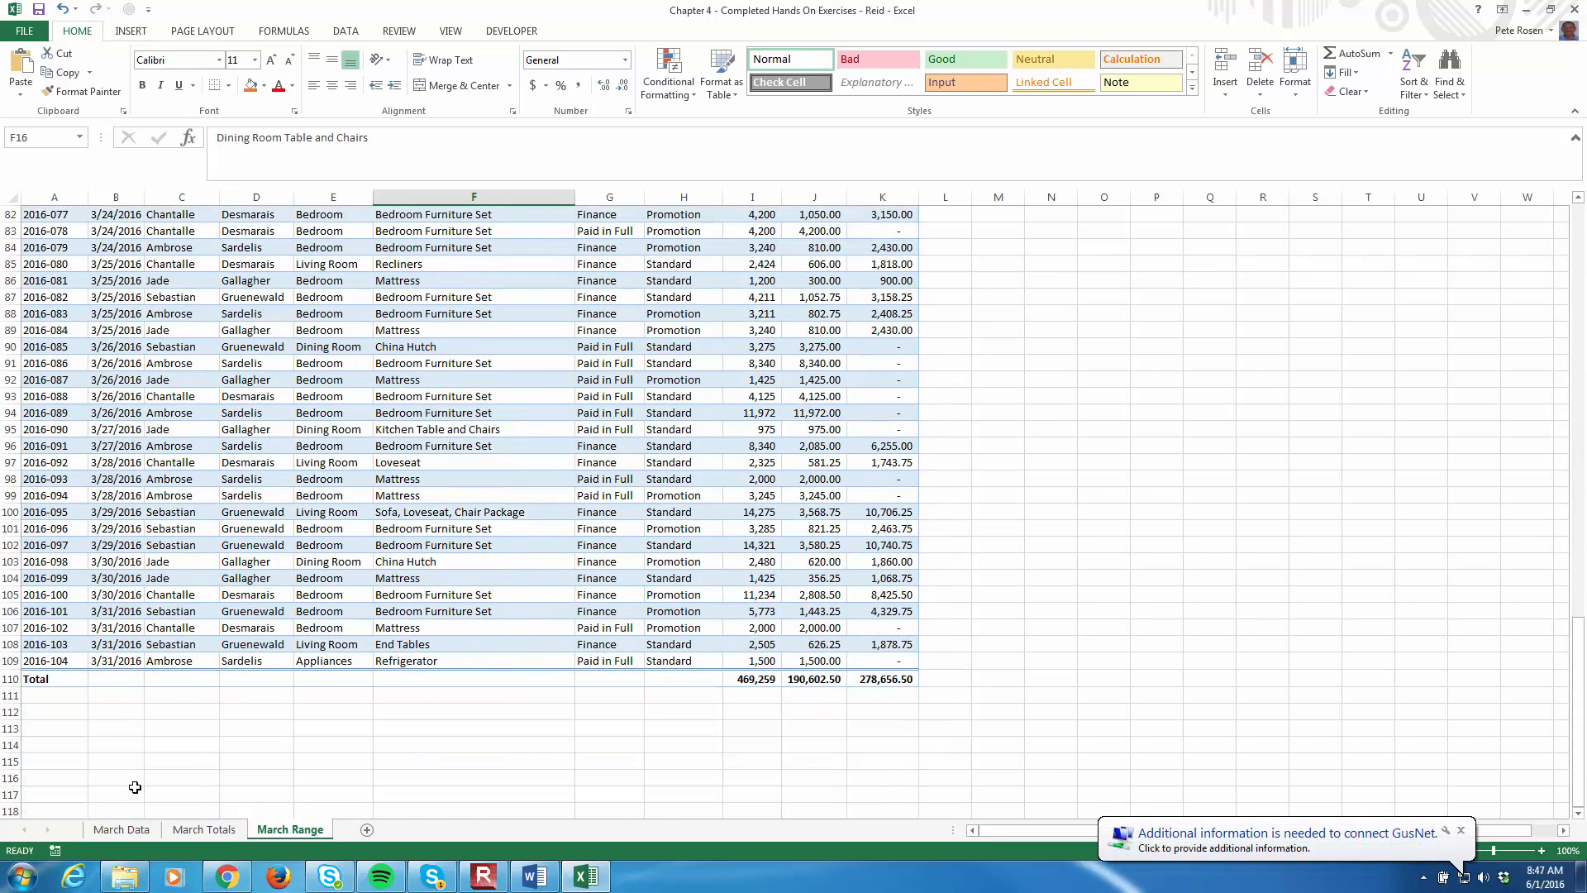
click(78, 676)
click(250, 646)
click(287, 627)
scroll(420, 618, up, 17)
scroll(420, 618, up, 10)
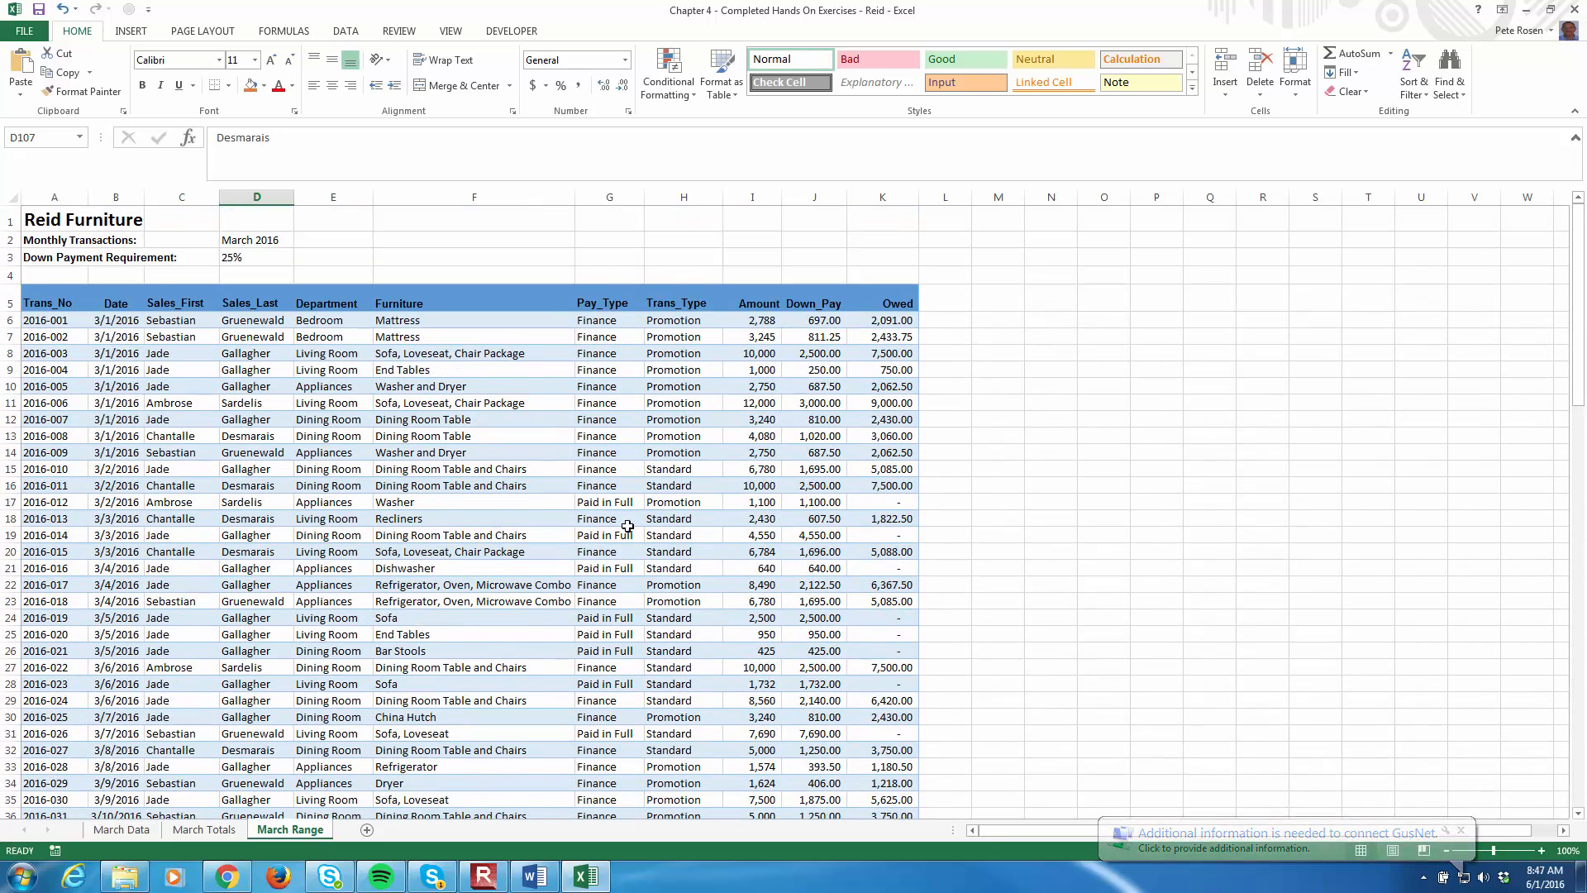
scroll(643, 660, down, 19)
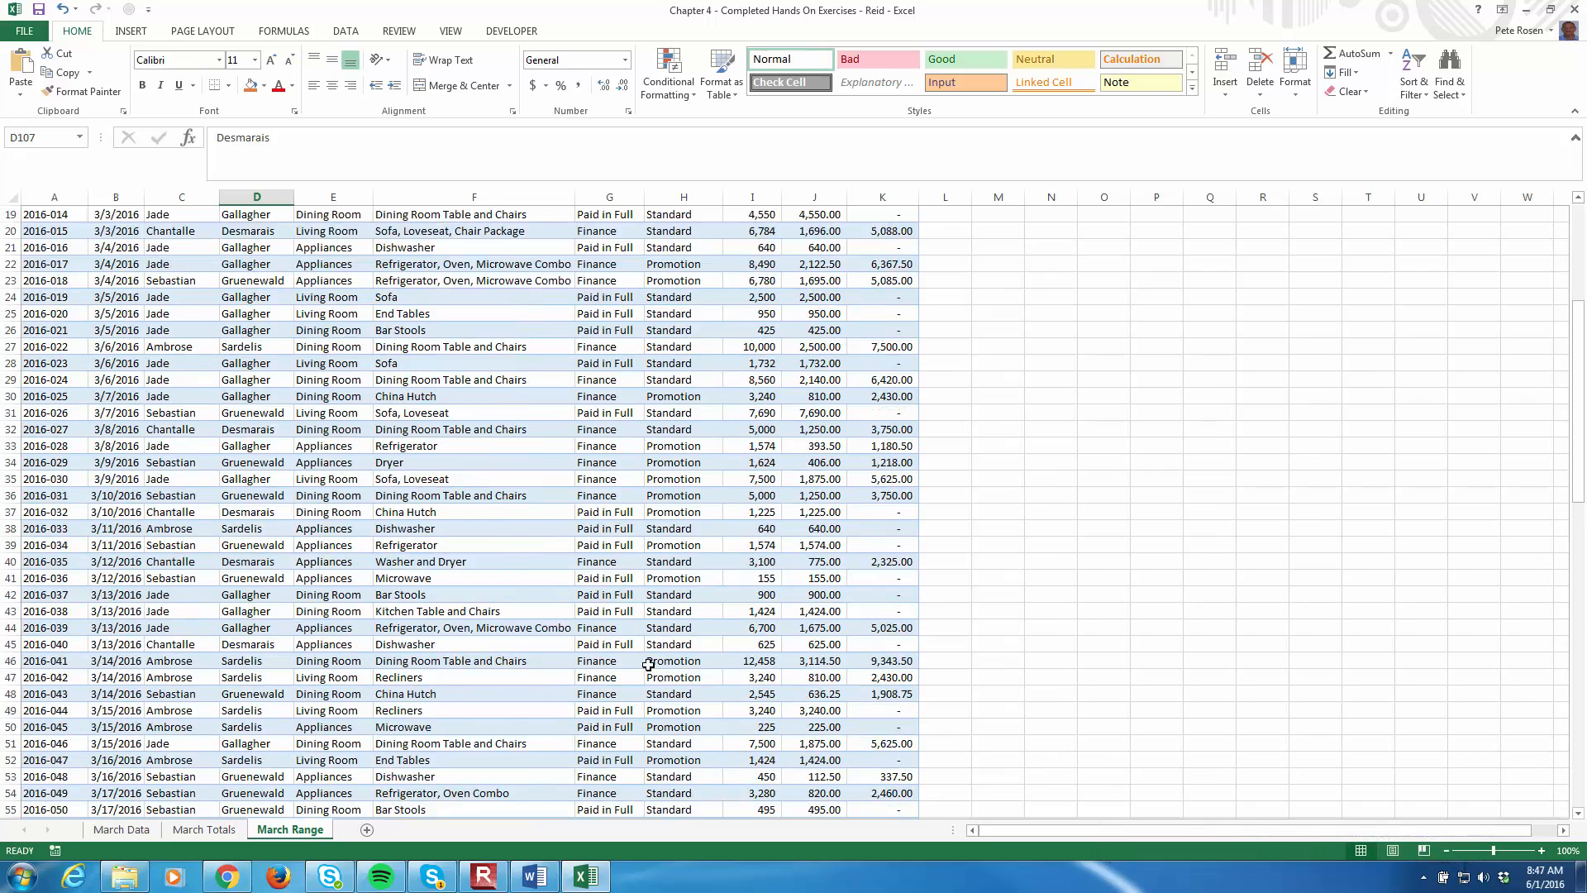
scroll(643, 660, down, 6)
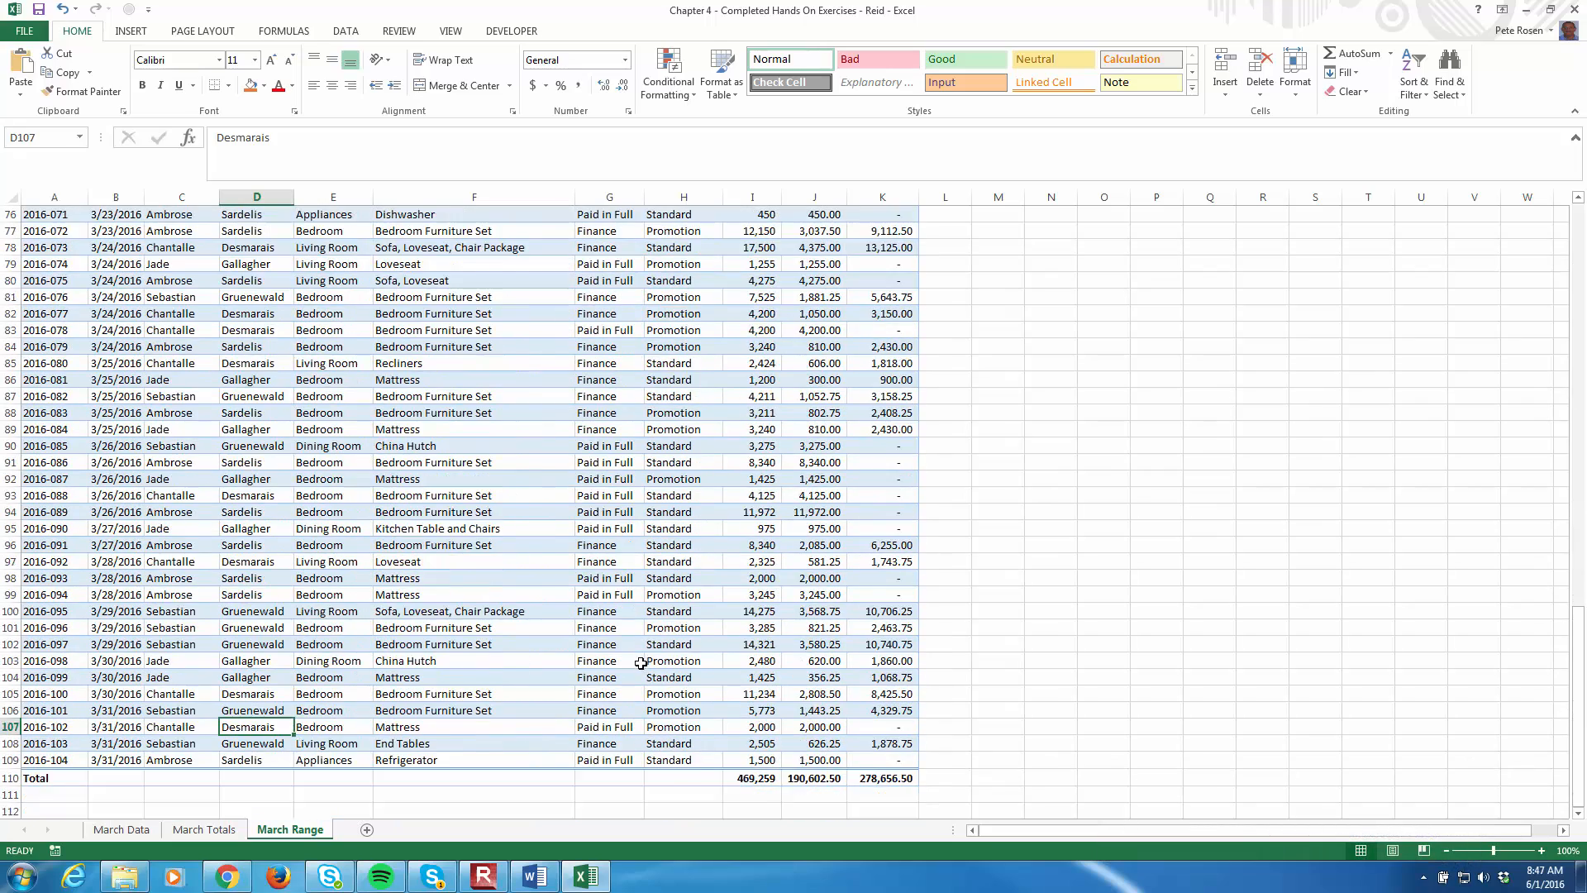
scroll(641, 667, up, 20)
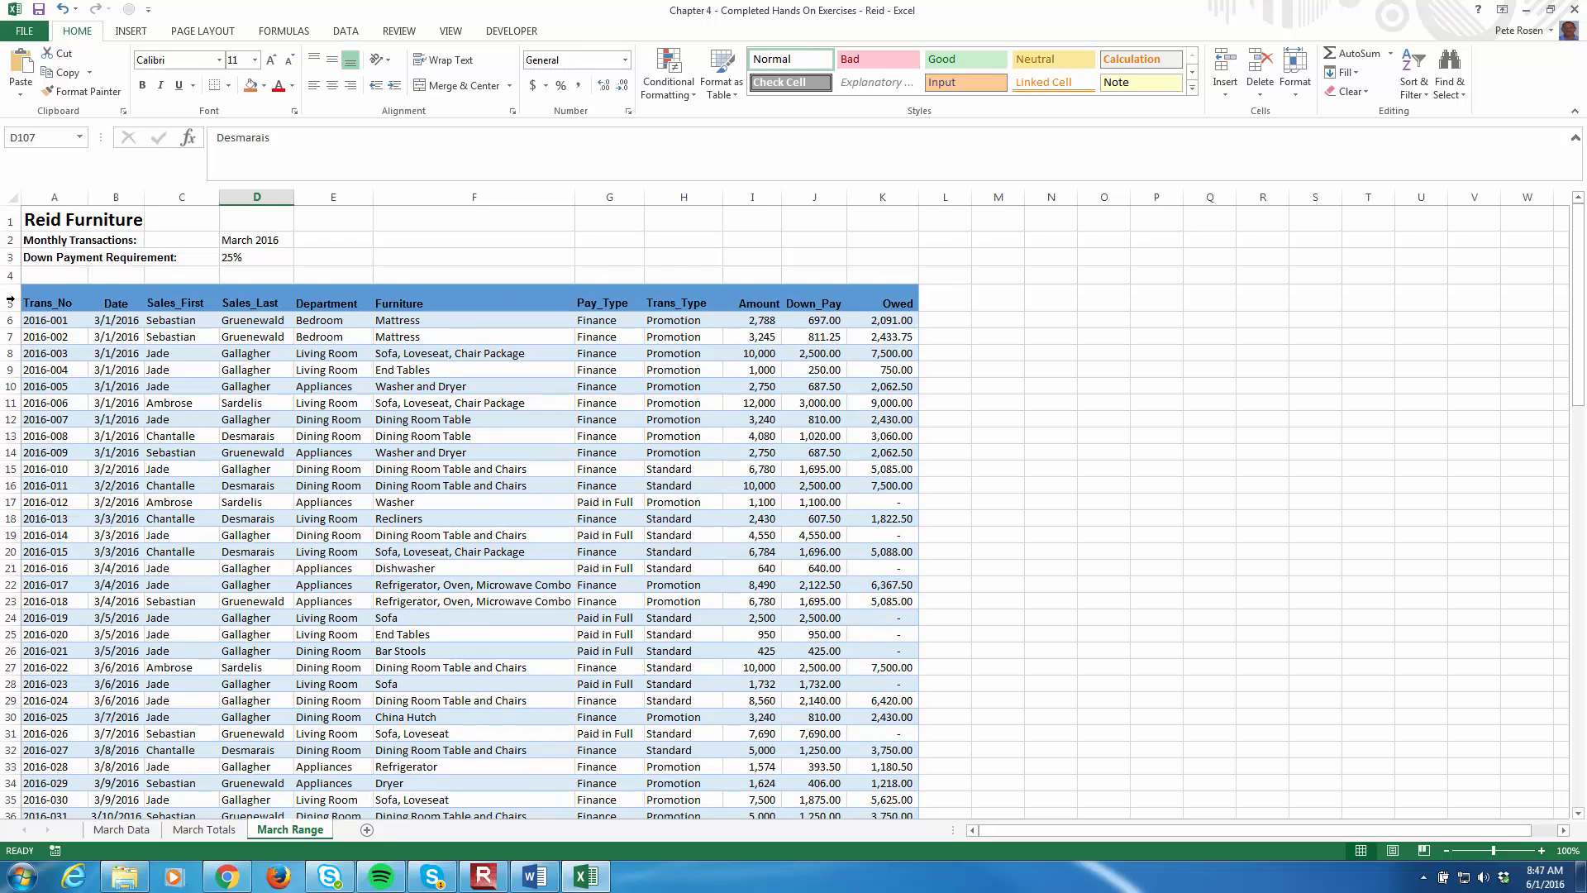
scroll(503, 419, down, 14)
scroll(504, 420, down, 14)
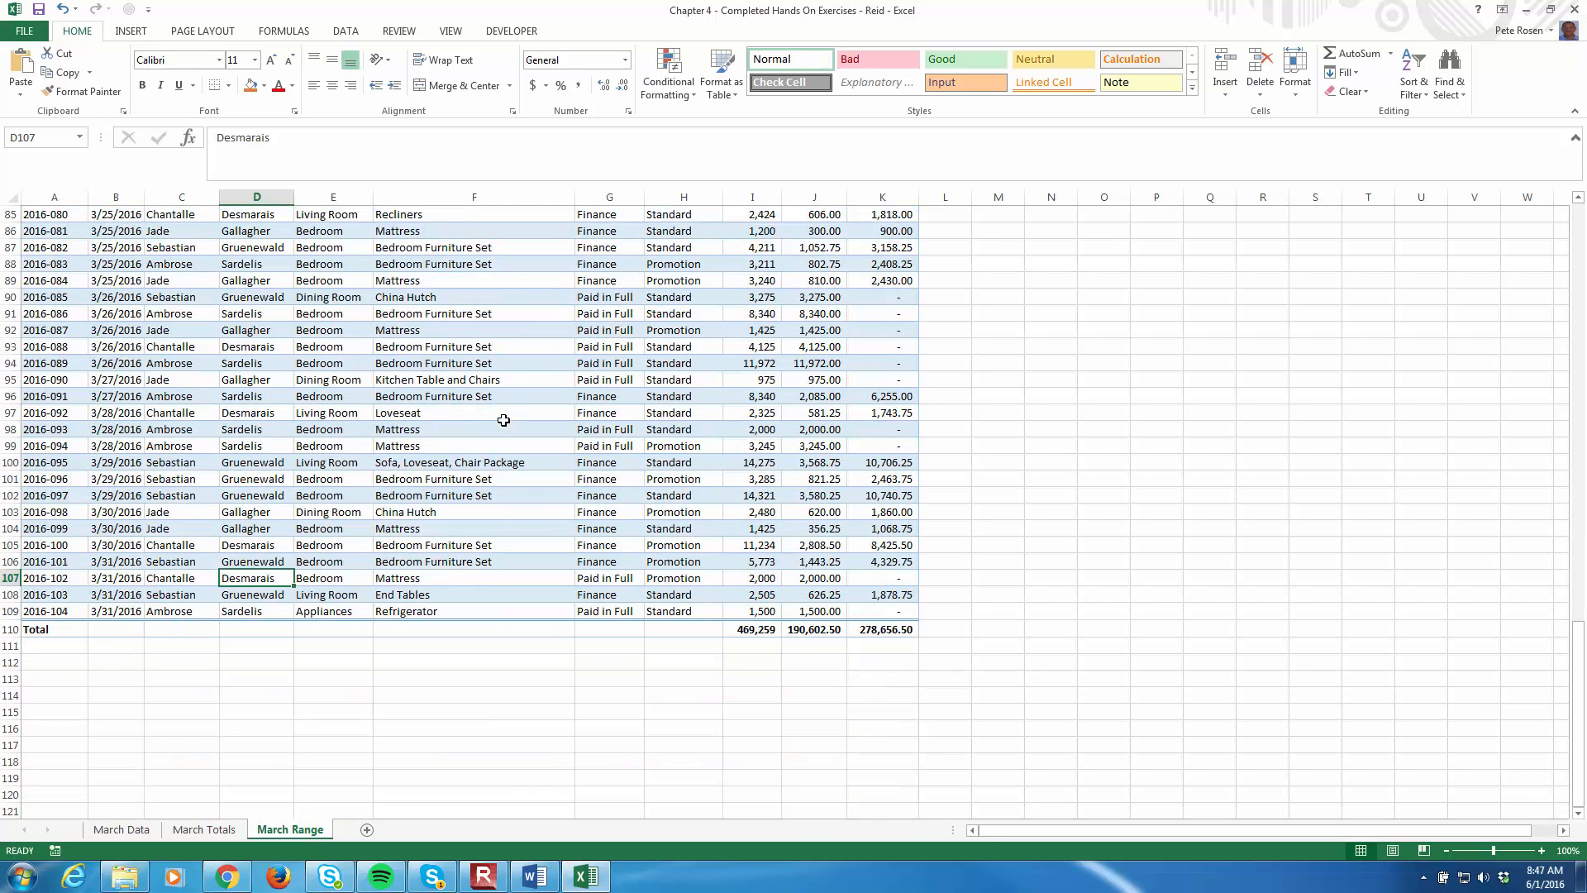